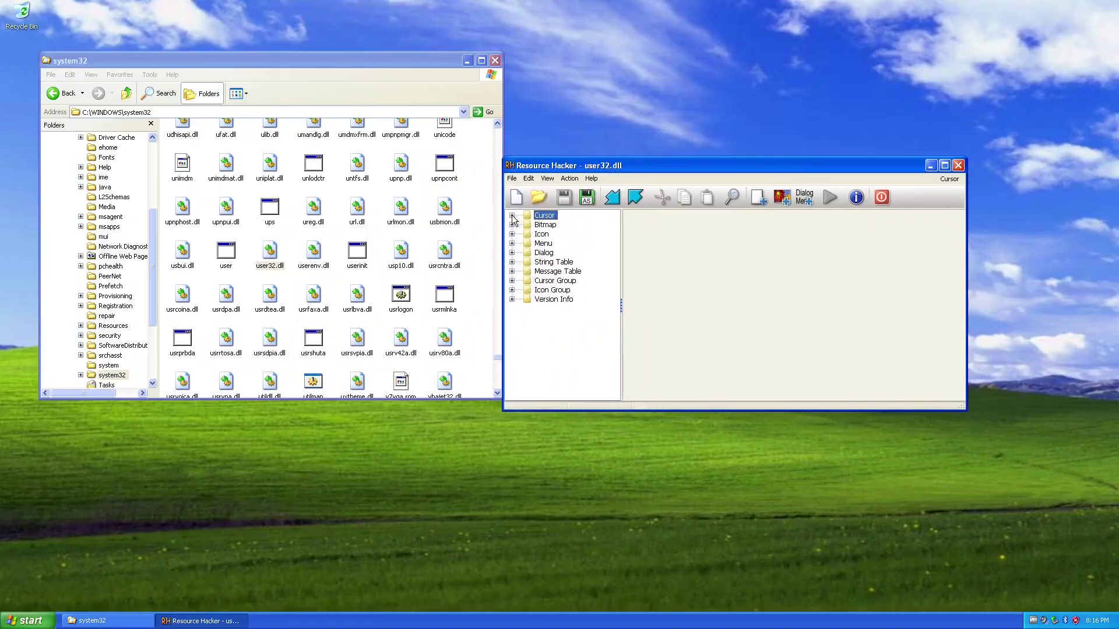
Examine the Bitmap resources inside user32.dll, viewing each entry down to the Icon folder.
left_click(558, 252)
left_click(559, 271)
left_click(512, 215)
left_click(512, 224)
left_click(561, 236)
key("Down")
key("Down")
key("Down")
key("Down")
key("Down")
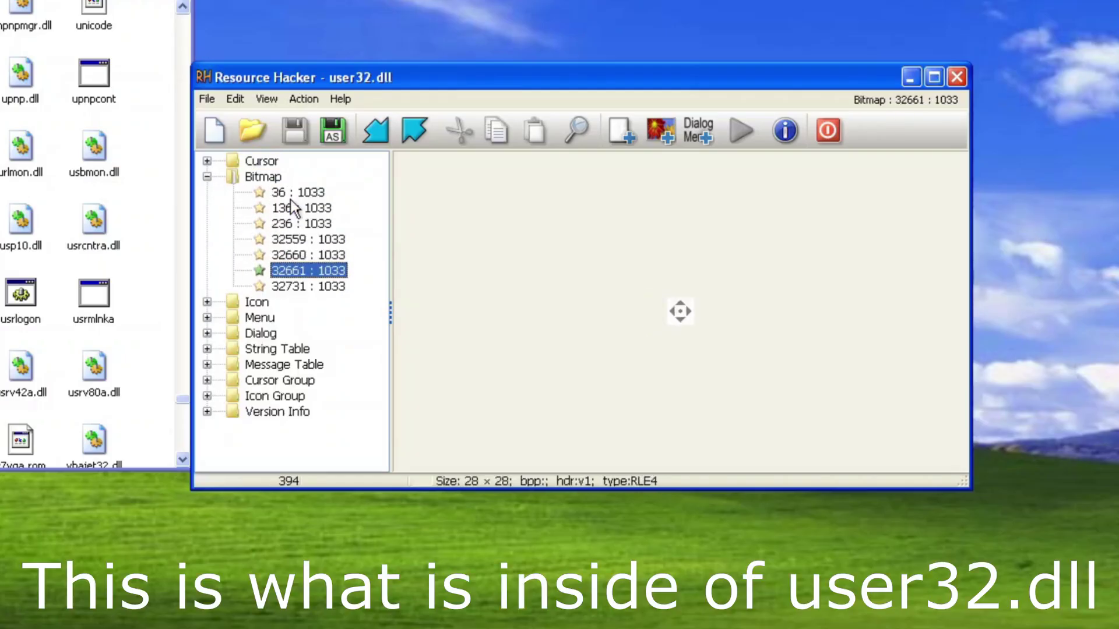
key("Down")
key("Down")
key("Down")
key("Down")
key("Down")
key("Down")
key("Down")
key("Down")
key("Down")
key("Down")
key("Down")
key("Down")
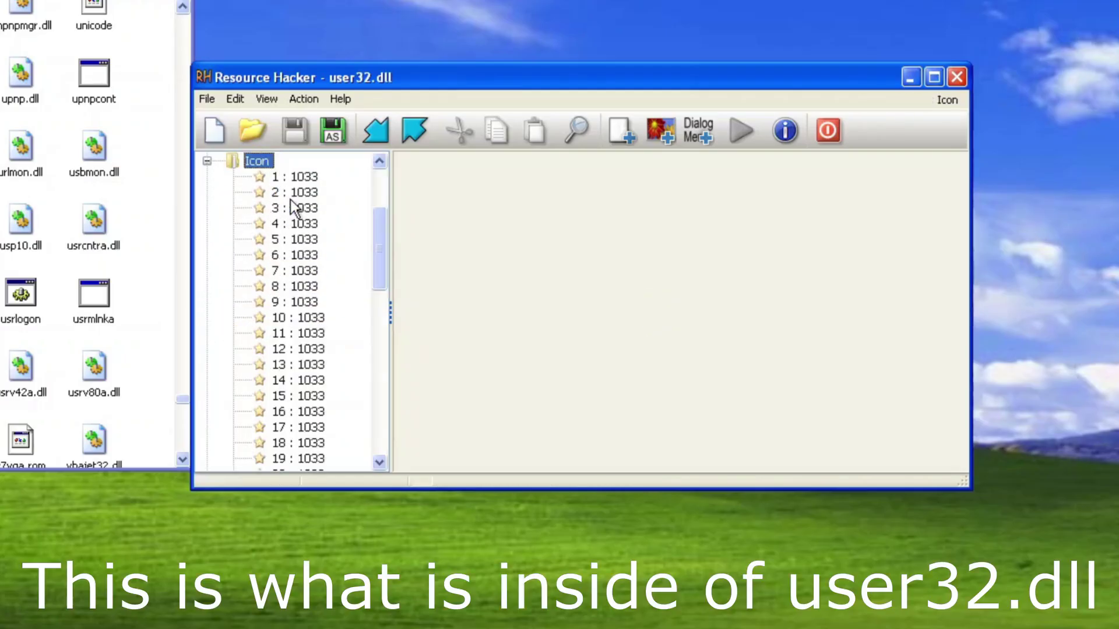
Examine the Icon resources of user32.dll one after another, from icon 1 through icon 41.
key("Down")
key("Down")
key("Down")
key("Down")
key("Down")
key("Down")
key("Down")
key("Down")
key("Down")
key("Down")
key("Down")
key("Down")
key("Down")
key("Down")
key("Down")
key("Down")
key("Down")
key("Down")
key("Down")
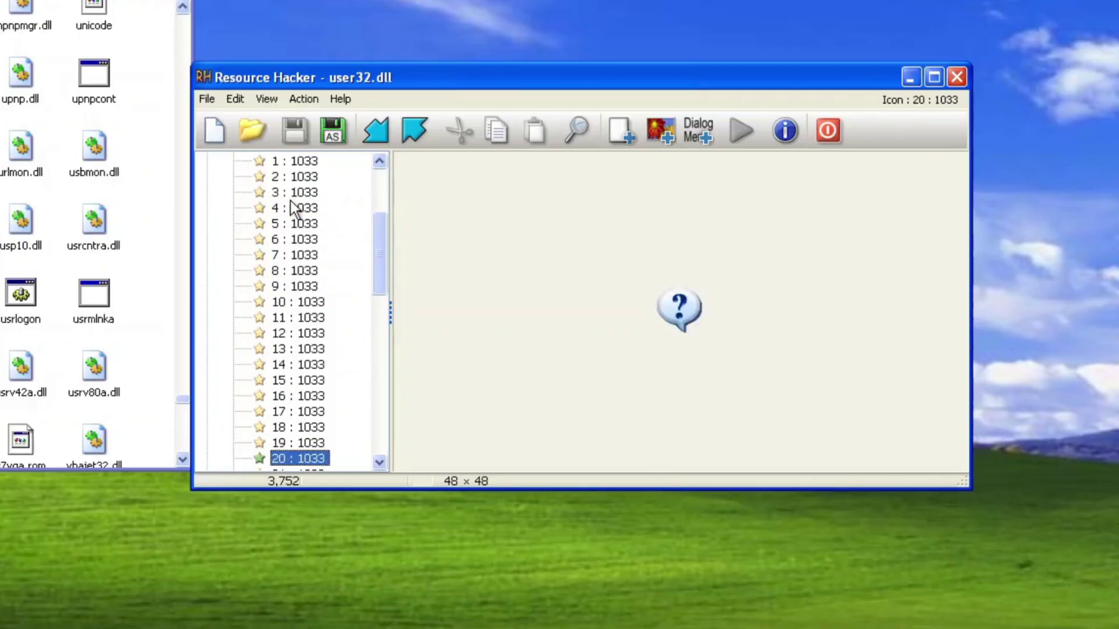
key("Down")
key("Down")
key("Down")
key("Down")
key("Down")
key("Down")
key("Down")
key("Down")
key("Down")
key("Down")
key("Down")
key("Down")
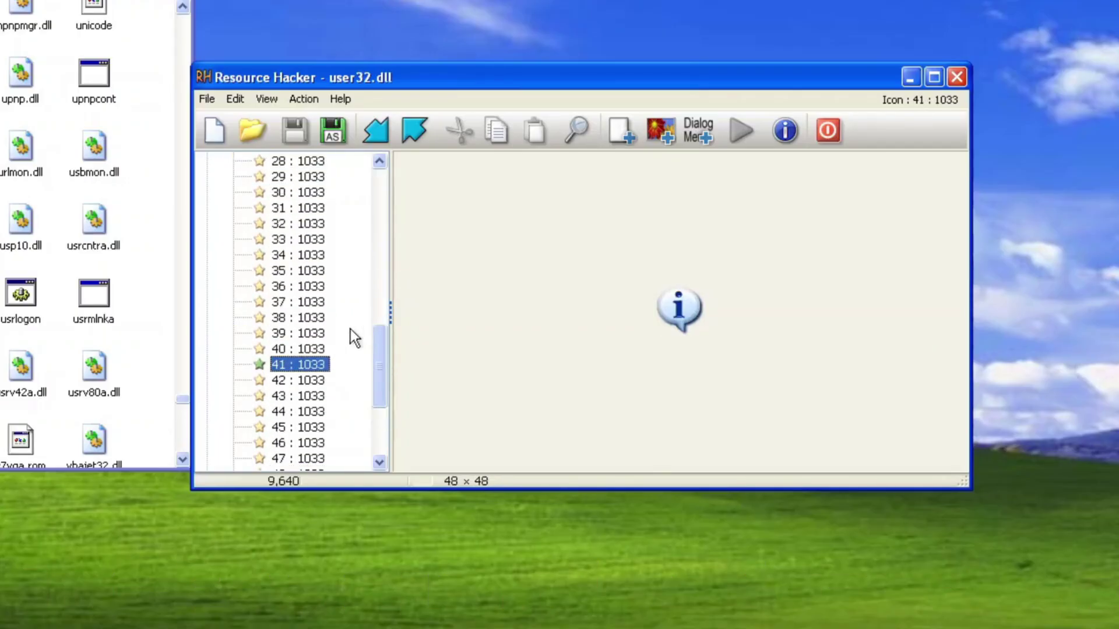
Examine the Menu resources, including menus 1, 16 and 80, and preview their popup menus.
scroll(326, 355, "down", 4)
left_click(215, 366)
left_click(306, 377)
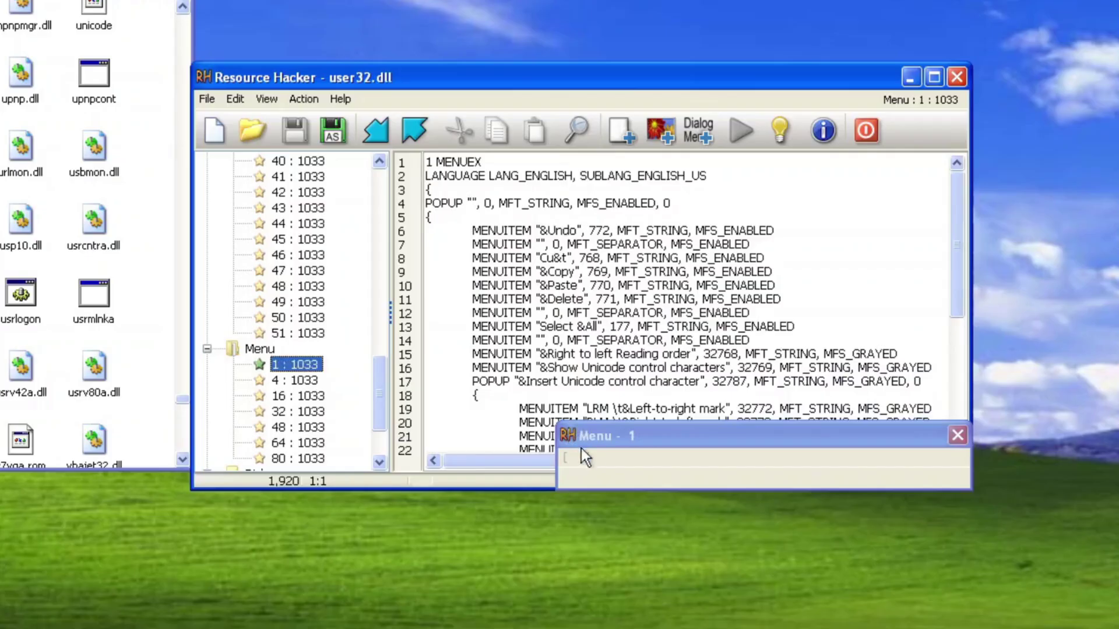
left_click(581, 454)
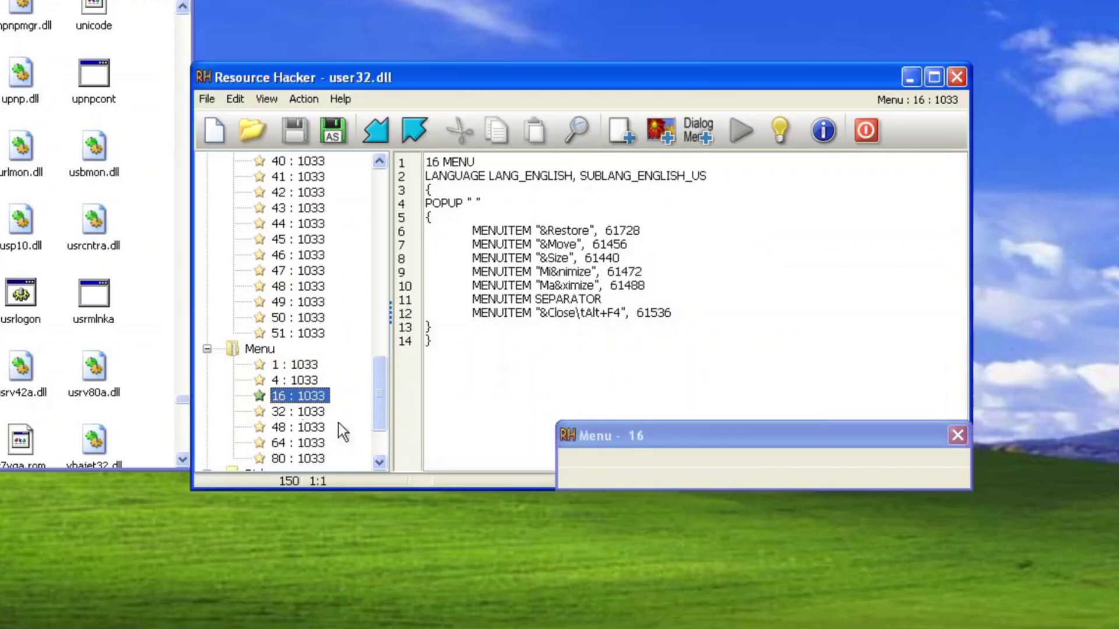
key("Down")
key("Down")
key("Up")
left_click(568, 458)
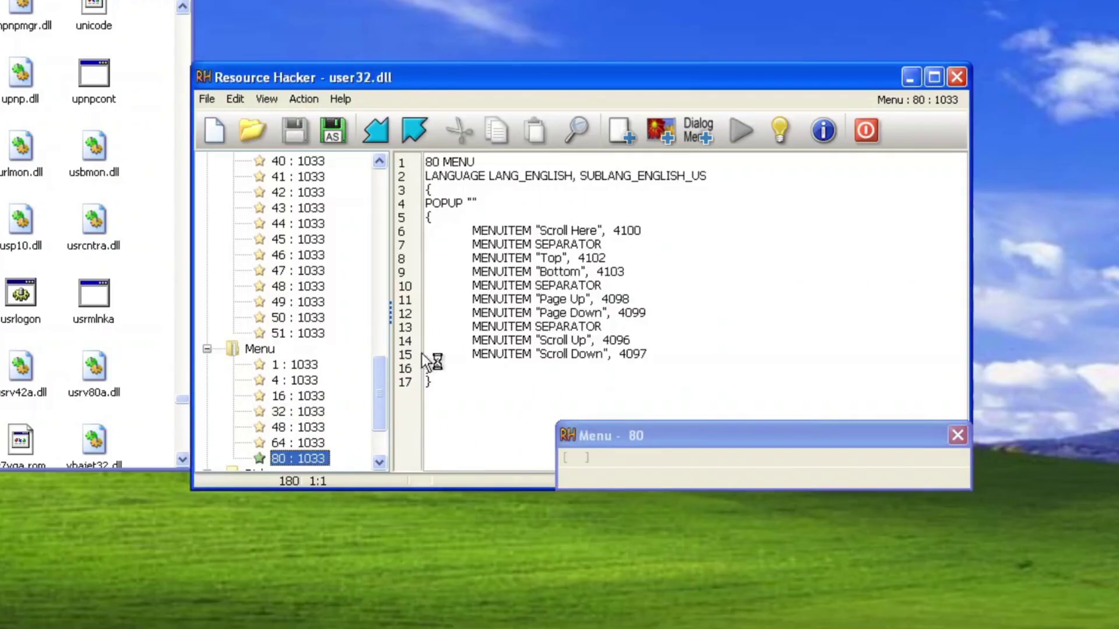
left_click(568, 458)
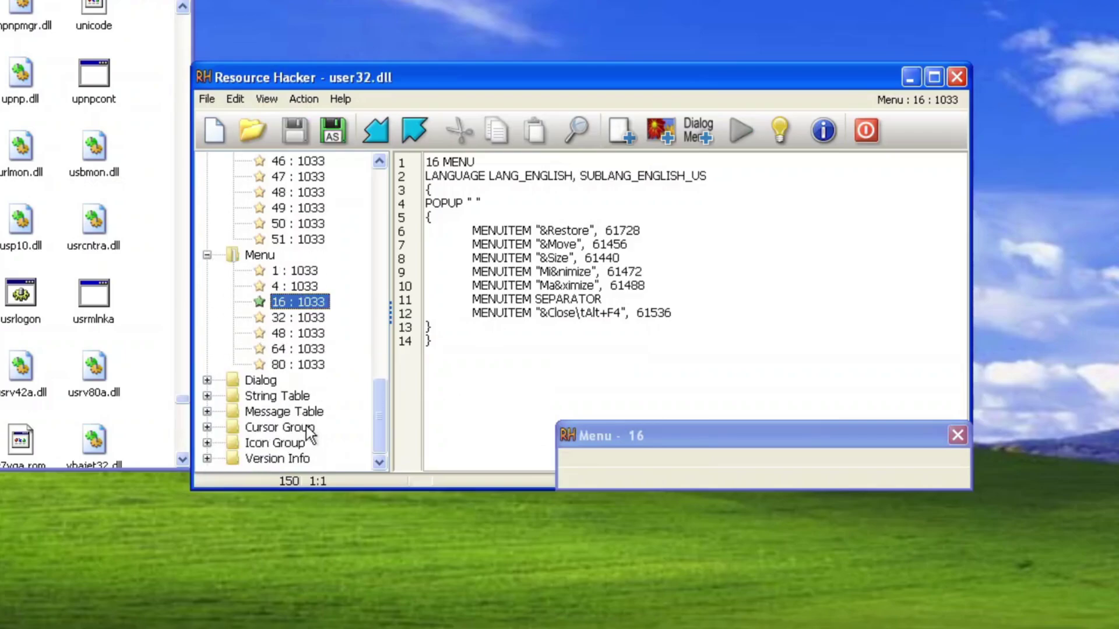
Examine the Dialog resource and the String Table entries, including string table 44.
left_click(221, 381)
left_click(281, 397)
left_click(224, 413)
key("Down")
key("Down")
key("Down")
key("Down")
key("Down")
key("Down")
key("Down")
key("Down")
key("Down")
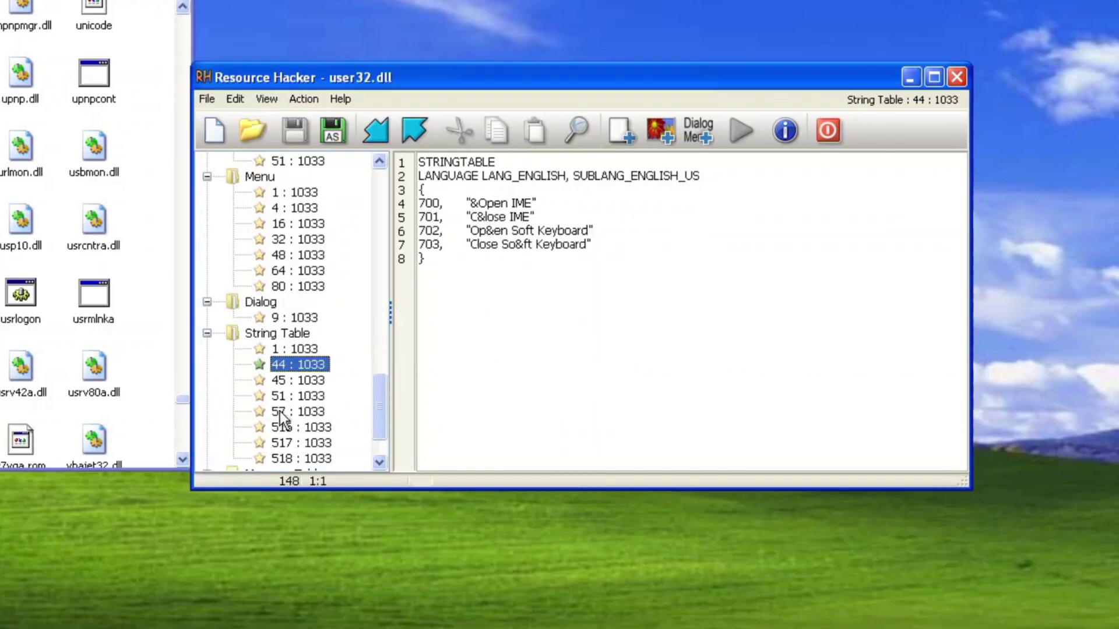
Examine entry 1 of the Message Table resources.
scroll(227, 438, "down", 1)
left_click(231, 428)
left_click(281, 443)
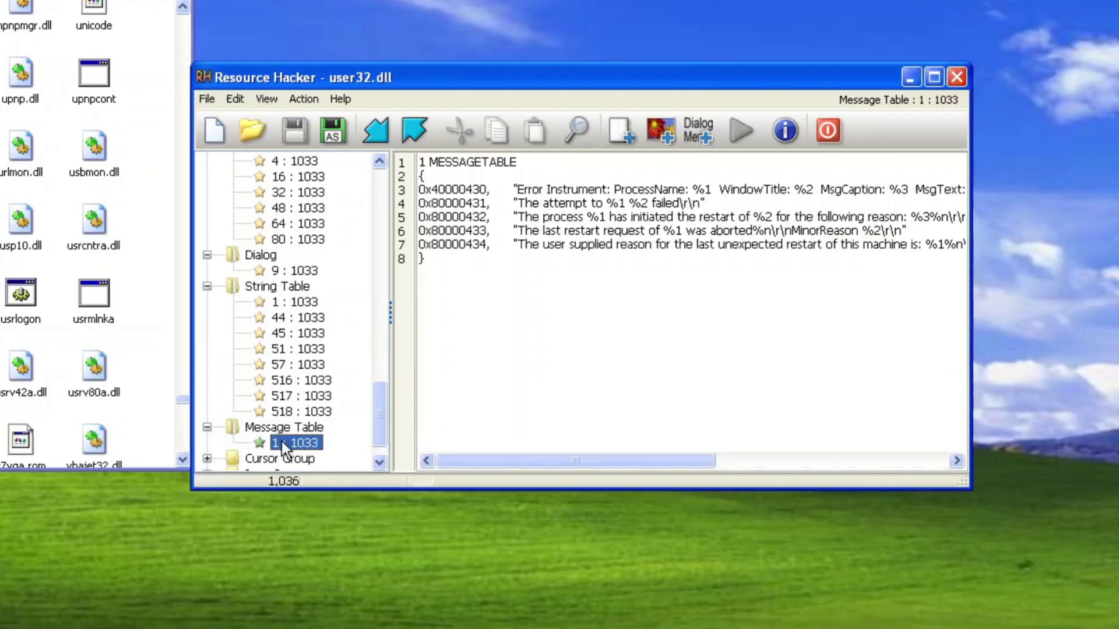
Delete Cursor resources 52, 53 and 54 from user32.dll.
left_click_drag(379, 413, 333, 167)
left_click(207, 161)
left_click(285, 177)
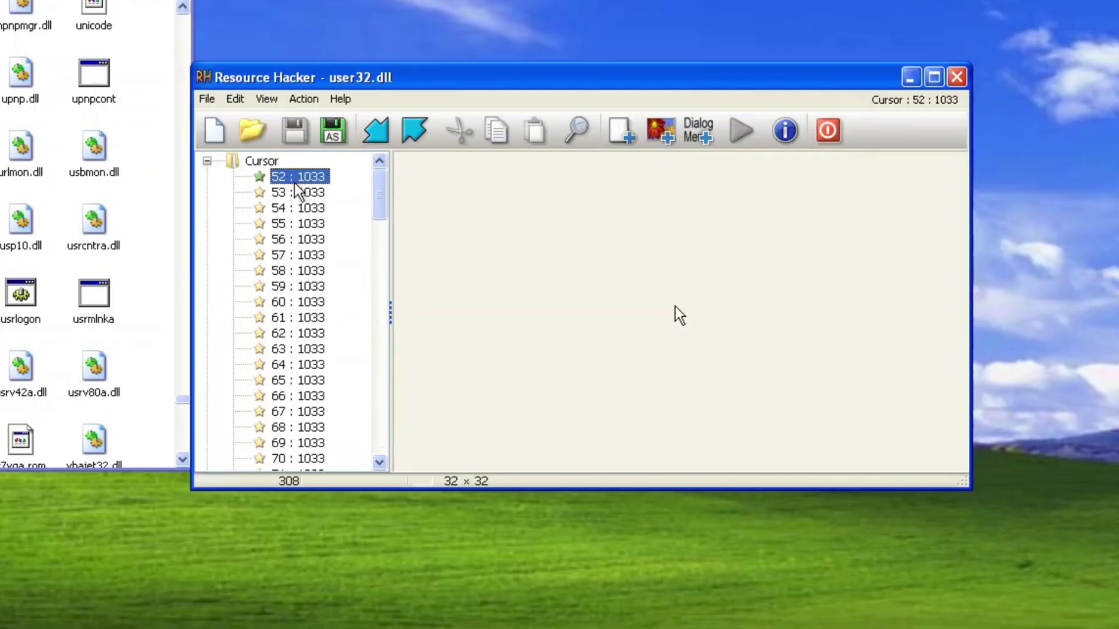
right_click(290, 176)
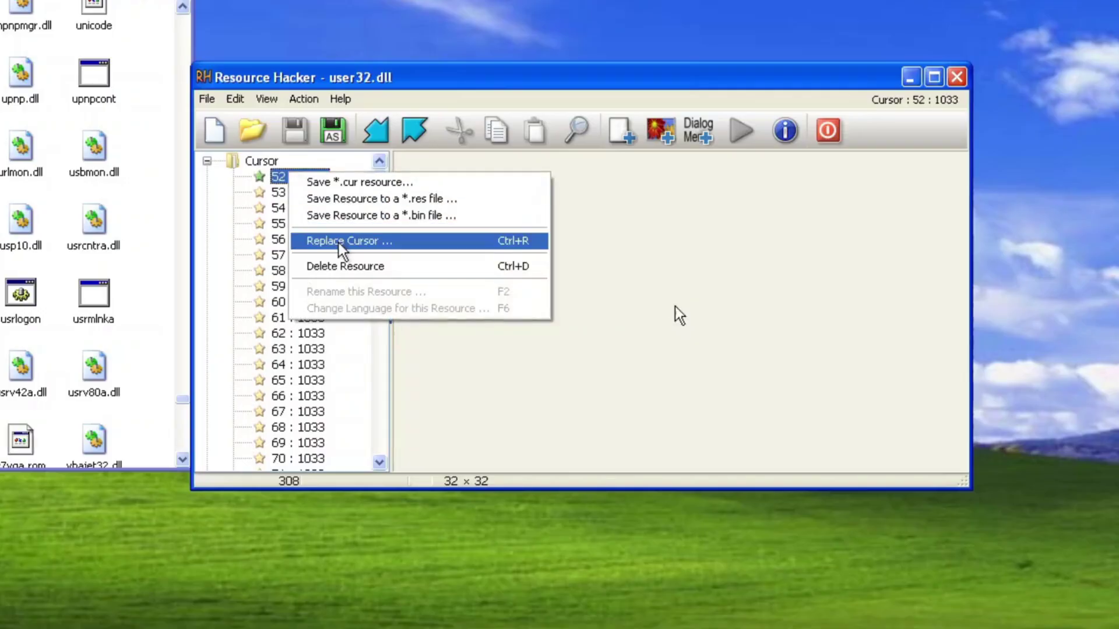
left_click(345, 266)
left_click(274, 373)
key("ctrl+d")
key("Return")
key("ctrl+d")
key("Return")
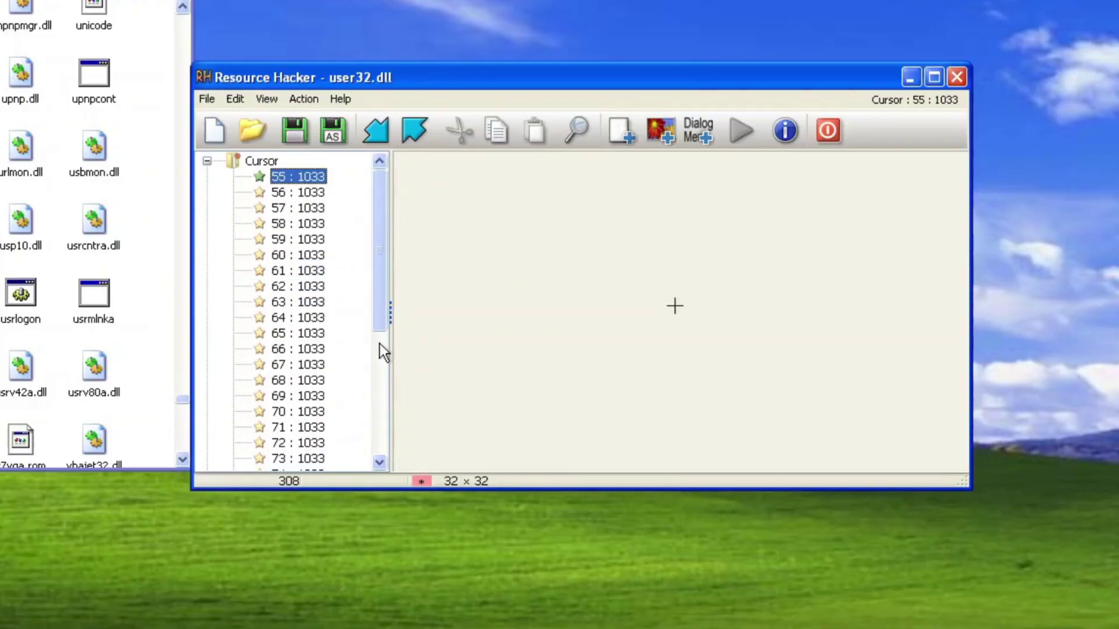
Delete all remaining Cursor resources and every Bitmap and Icon resource, together with the Cursor Group and Icon Group.
key("ctrl+d")
key("Return")
key("ctrl+d")
key("Return")
key("ctrl+d")
key("Return")
key("ctrl+d")
key("Return")
key("ctrl+d")
key("Return")
key("ctrl+d")
key("Return")
key("ctrl+d")
key("Return")
key("ctrl+d")
key("Return")
key("ctrl+d")
key("Return")
key("ctrl+d")
key("Return")
key("ctrl+d")
key("Return")
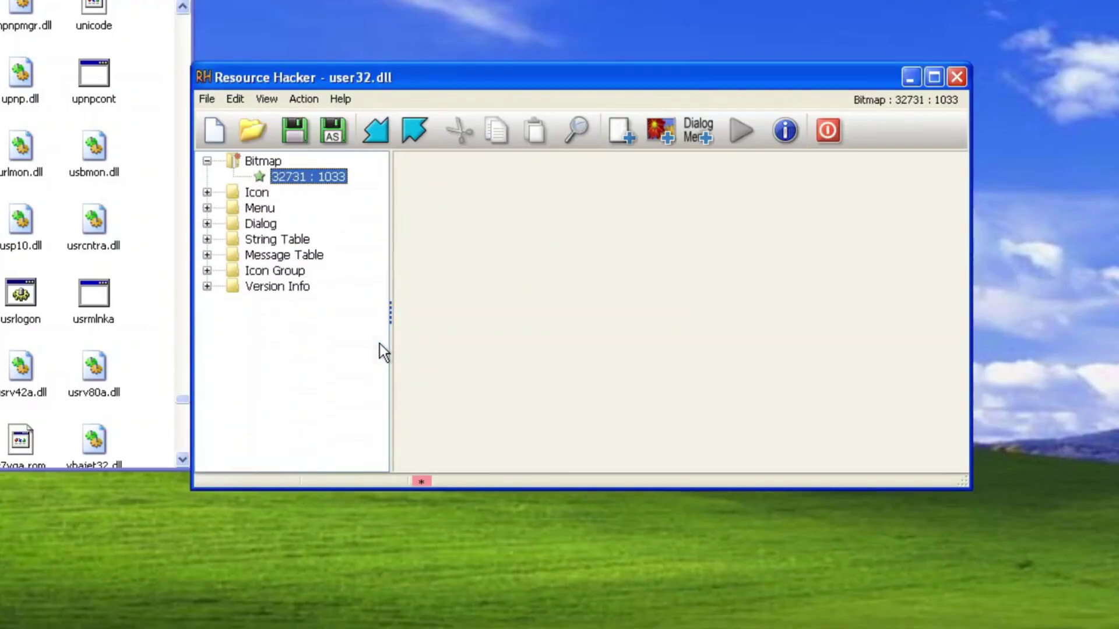
key("ctrl+d")
key("Return")
key("ctrl+d")
key("Return")
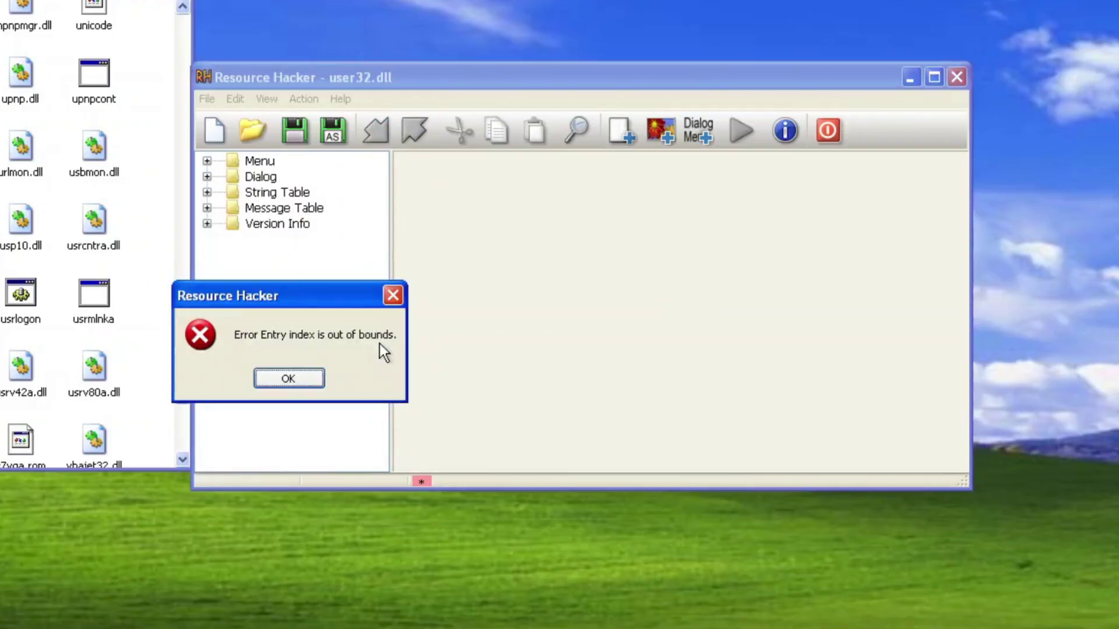
key("Return")
Delete all Menu, Dialog, String Table, Message Table and Version Info resources, starting with menu 1, until the resource tree is empty.
left_click(207, 160)
left_click(269, 175)
key("ctrl+d")
key("Return")
key("ctrl+d")
key("Return")
key("ctrl+d")
key("Return")
key("ctrl+d")
key("Return")
key("ctrl+d")
key("Return")
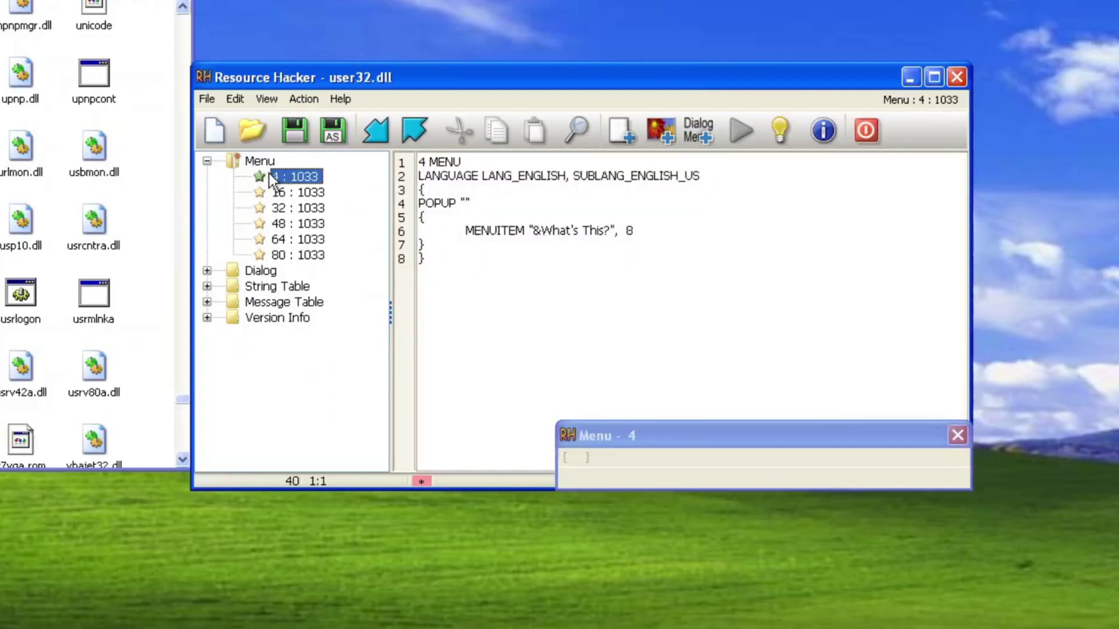
key("ctrl+d")
key("Return")
key("ctrl+d")
key("Return")
key("ctrl+d")
key("Return")
key("ctrl+d")
key("Return")
key("ctrl+d")
key("Return")
key("ctrl+d")
key("Return")
key("ctrl+d")
key("Return")
key("ctrl+d")
key("Return")
key("ctrl+d")
key("Return")
key("ctrl+d")
key("Return")
key("ctrl+d")
key("Return")
key("ctrl+d")
key("Return")
key("ctrl+d")
key("Return")
key("ctrl+d")
key("Return")
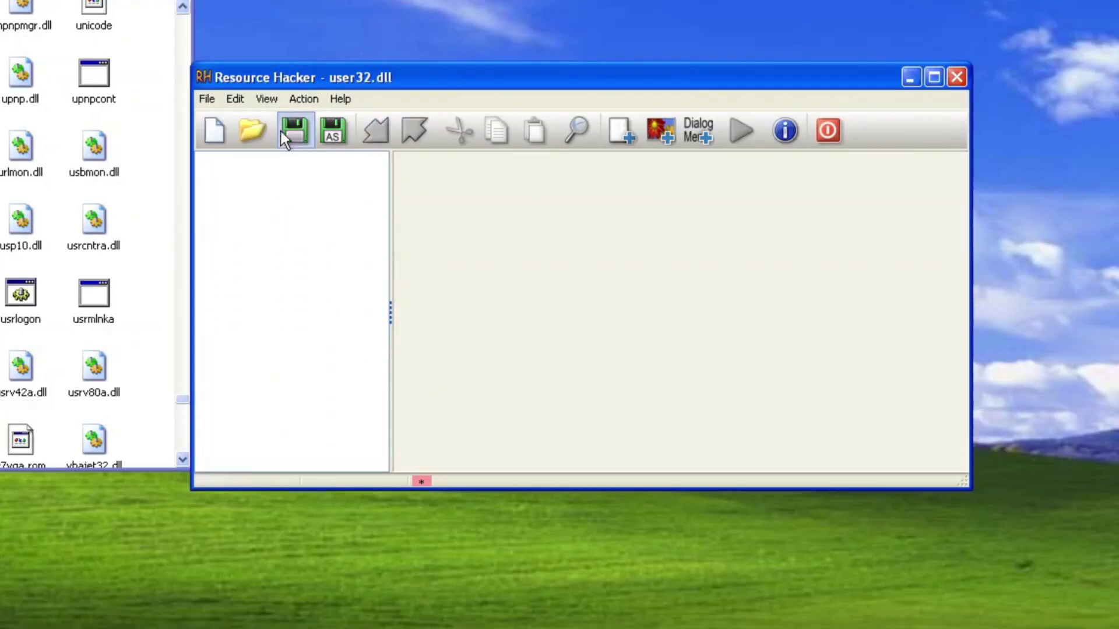
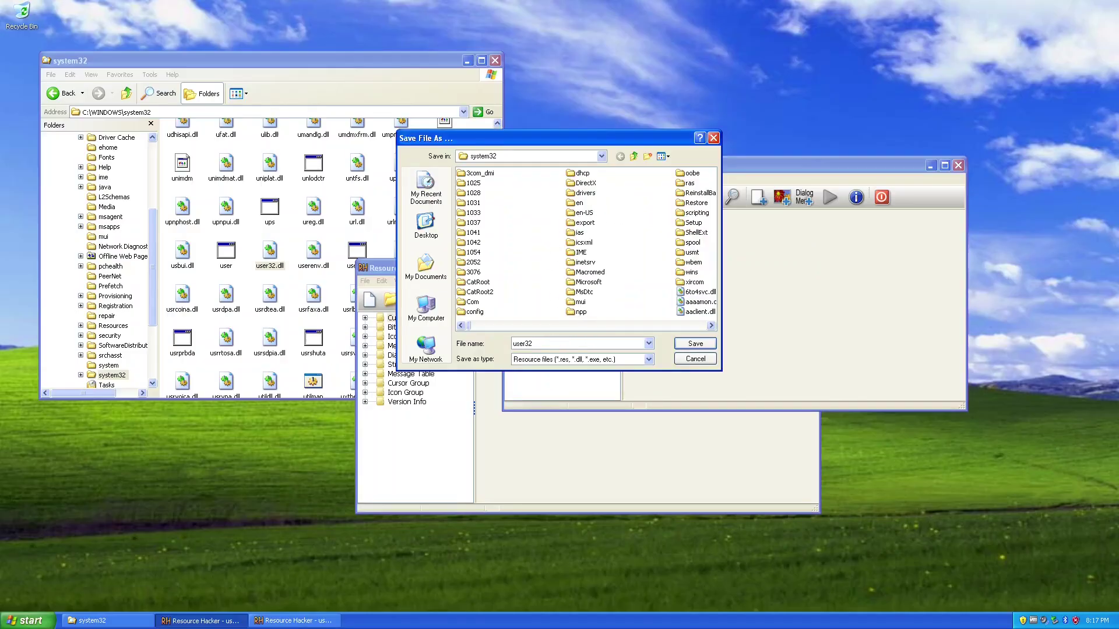
Save the stripped library as user32d.dll in the system32 folder.
type("d")
key("Return")
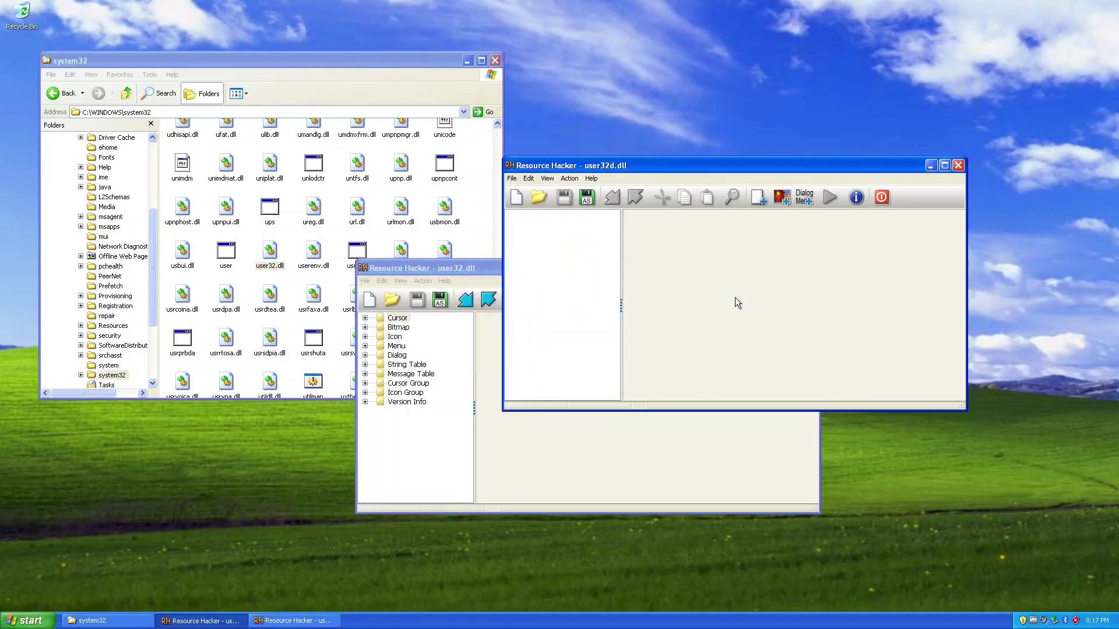
Switch to the system32 folder window and select the newly saved user32d.dll file.
left_click(304, 256)
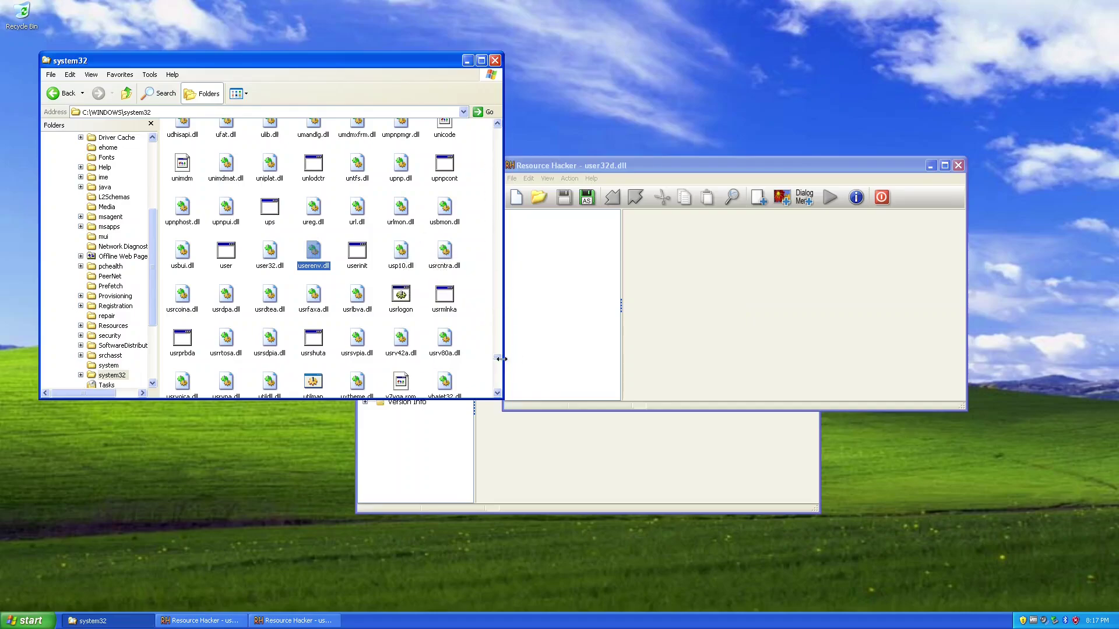
scroll(440, 347, "down", 10)
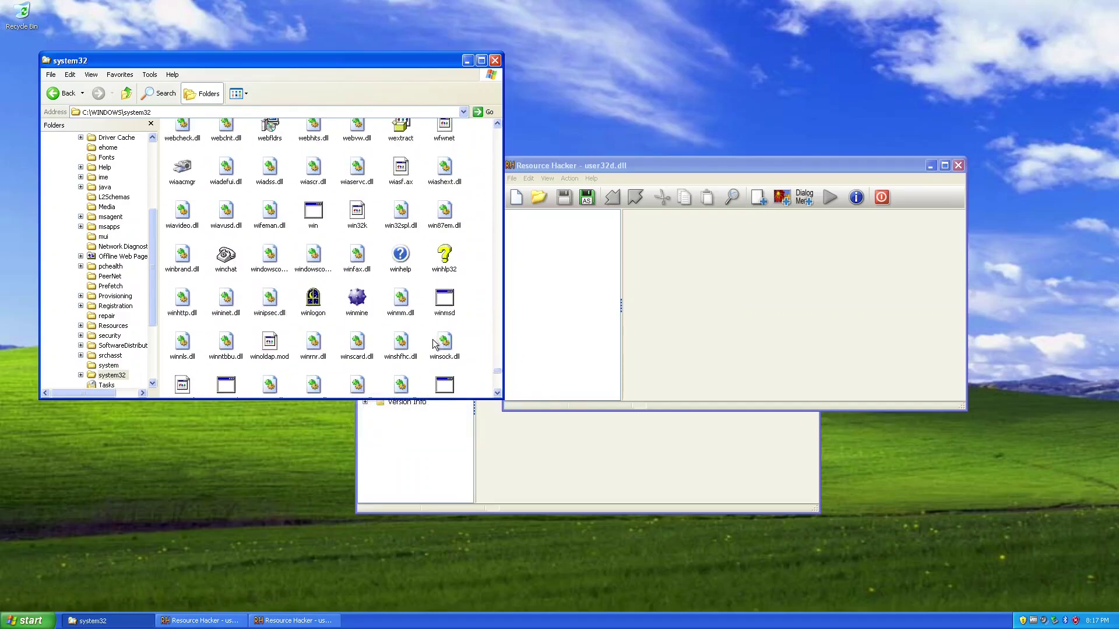
scroll(440, 348, "down", 5)
left_click(185, 380)
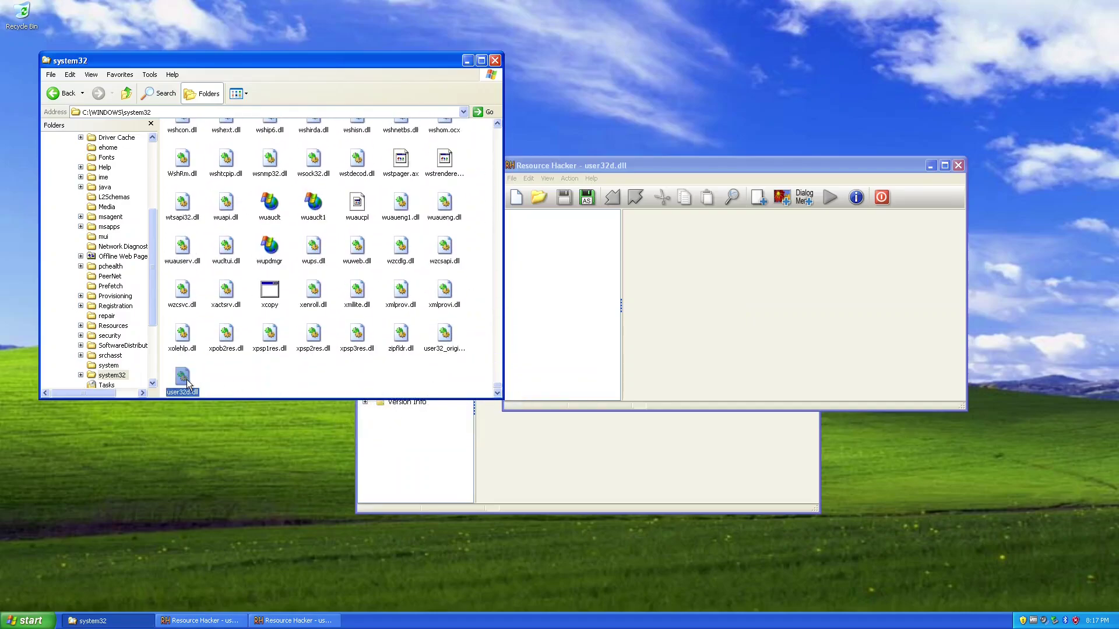
Refresh the system32 folder's file listing.
right_click(235, 371)
left_click(250, 401)
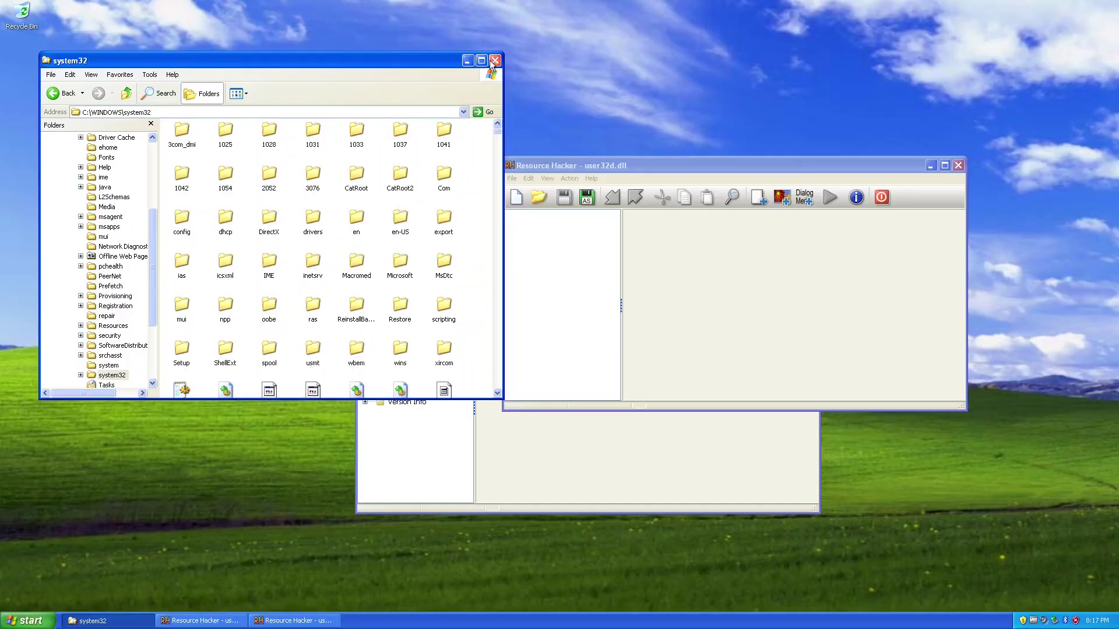
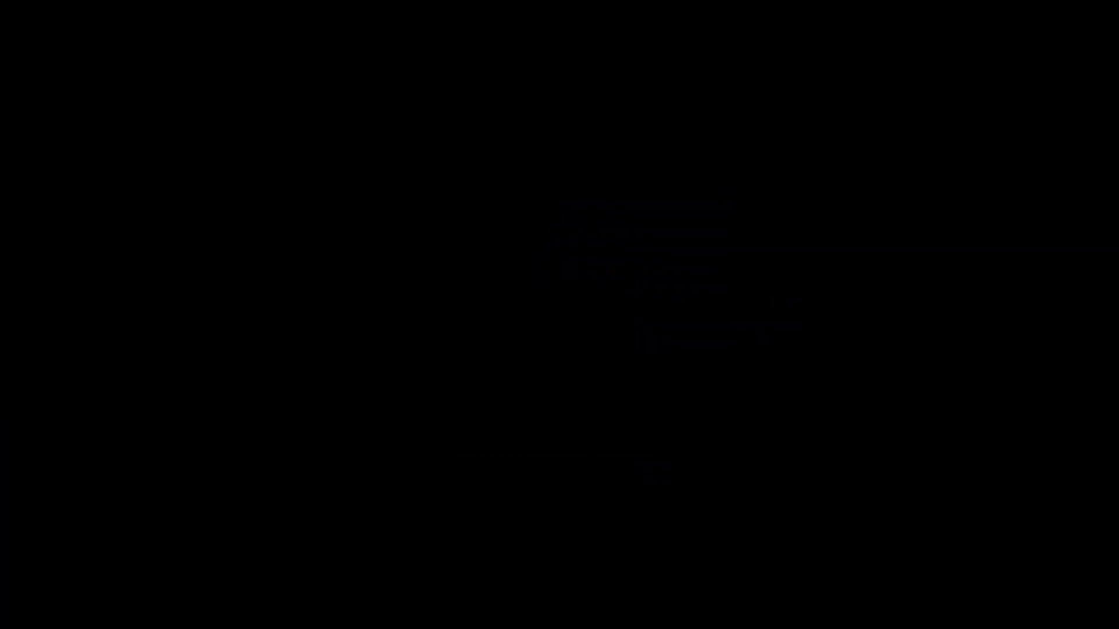
Select Safe Mode in the Windows startup recovery menu and start the system with it.
key("Up")
key("Up")
key("Up")
key("Up")
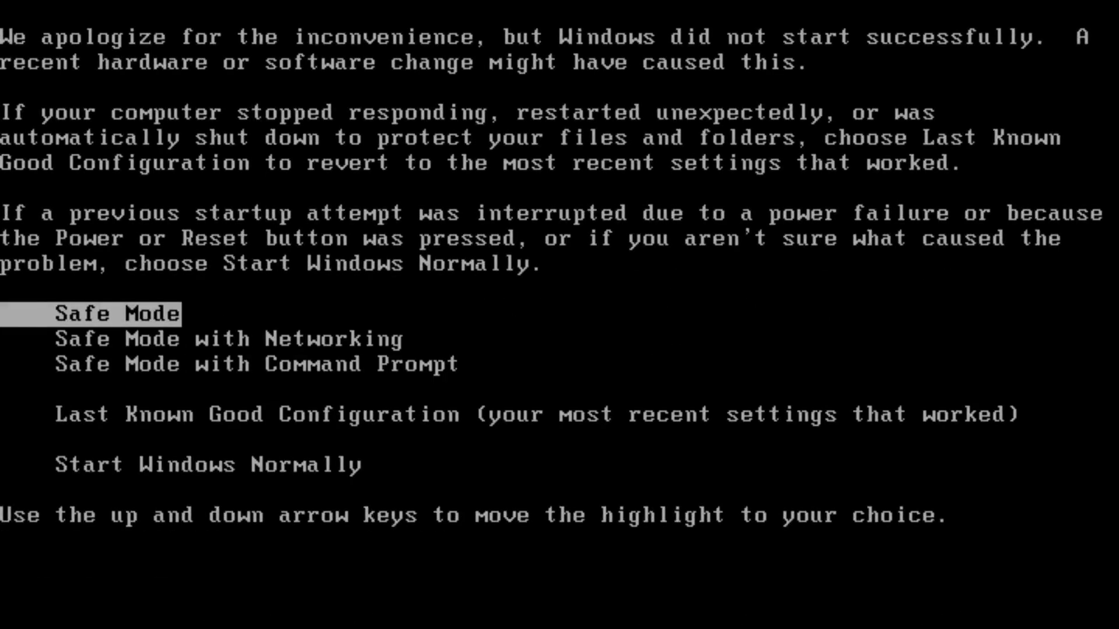
key("Return")
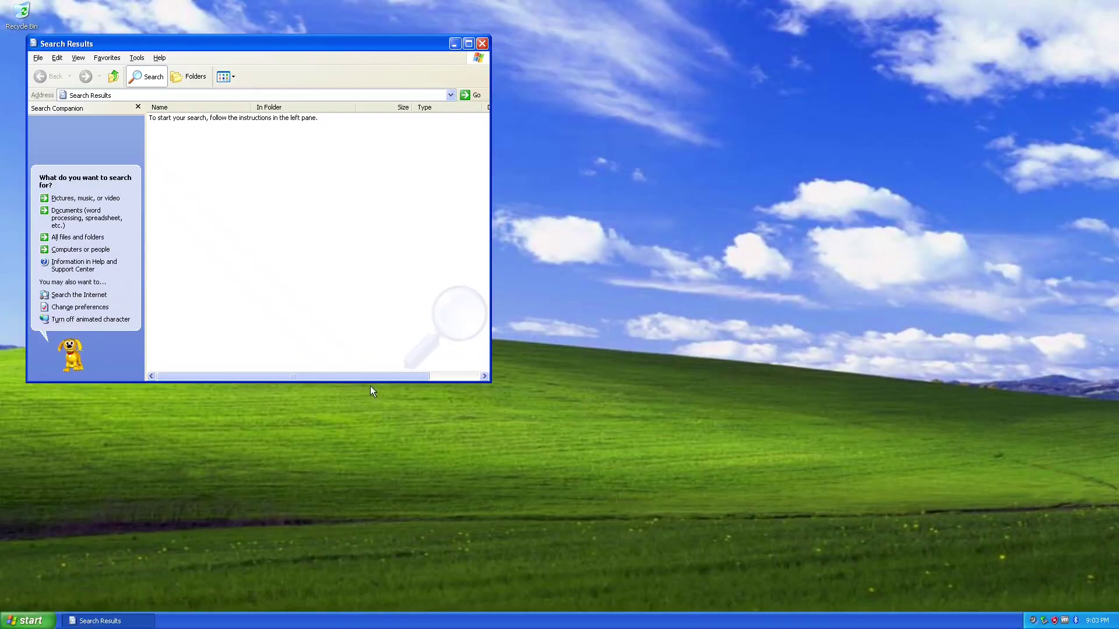
Search all files and folders for user32.dll, copy the found file to the desktop and close the search window.
left_click(86, 237)
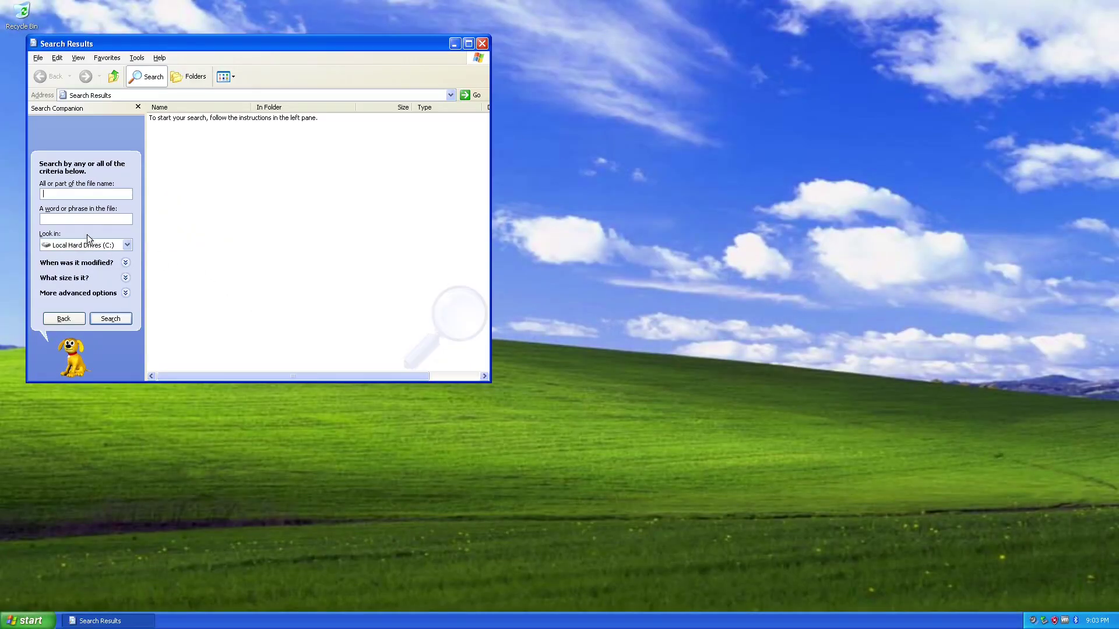
type("user32.dll")
key("Return")
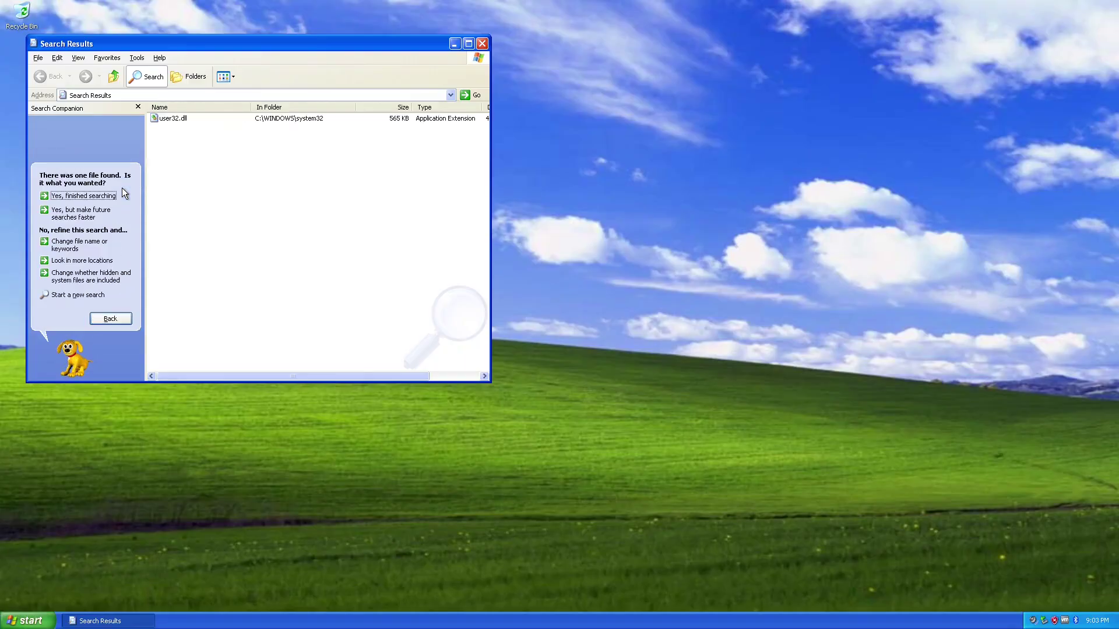
left_click_drag(162, 118, 550, 153)
left_click(481, 44)
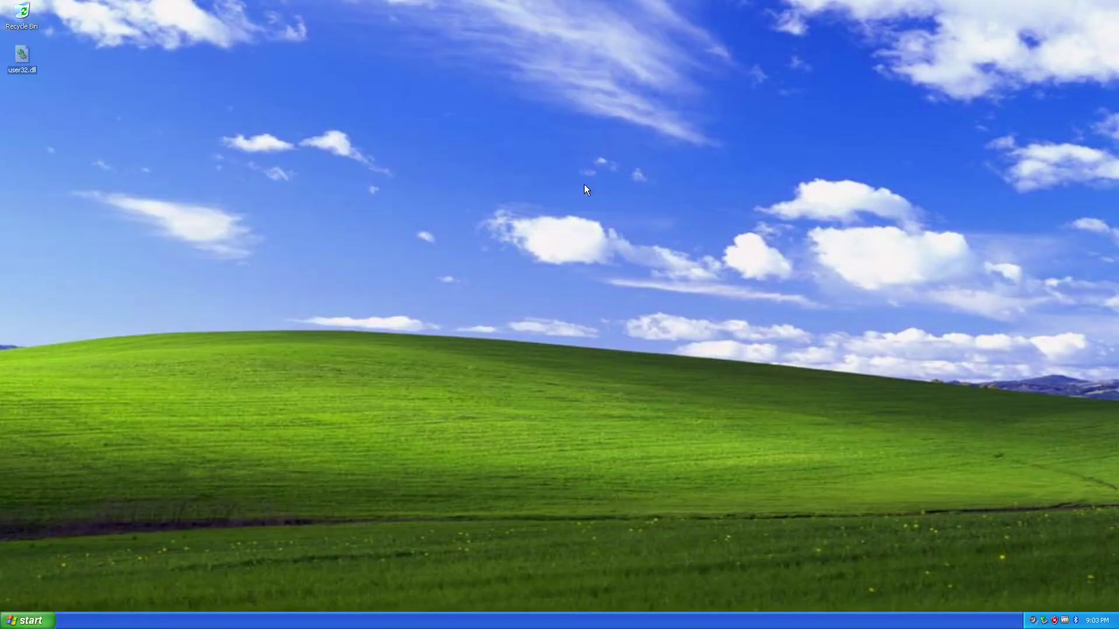
Open the desktop copy of user32.dll in Resource Hacker and select the first resource in the Cursor group.
right_click(14, 46)
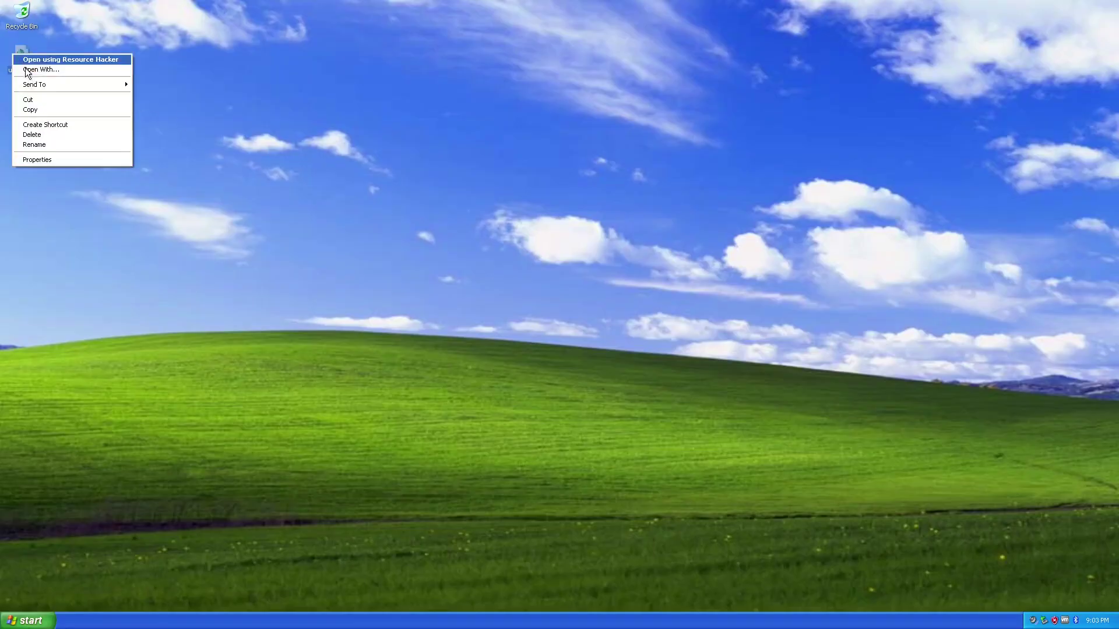
left_click(59, 51)
left_click(336, 237)
left_click(384, 247)
Delete every Cursor resource from the library, one entry after another.
key("Delete")
left_click(537, 345)
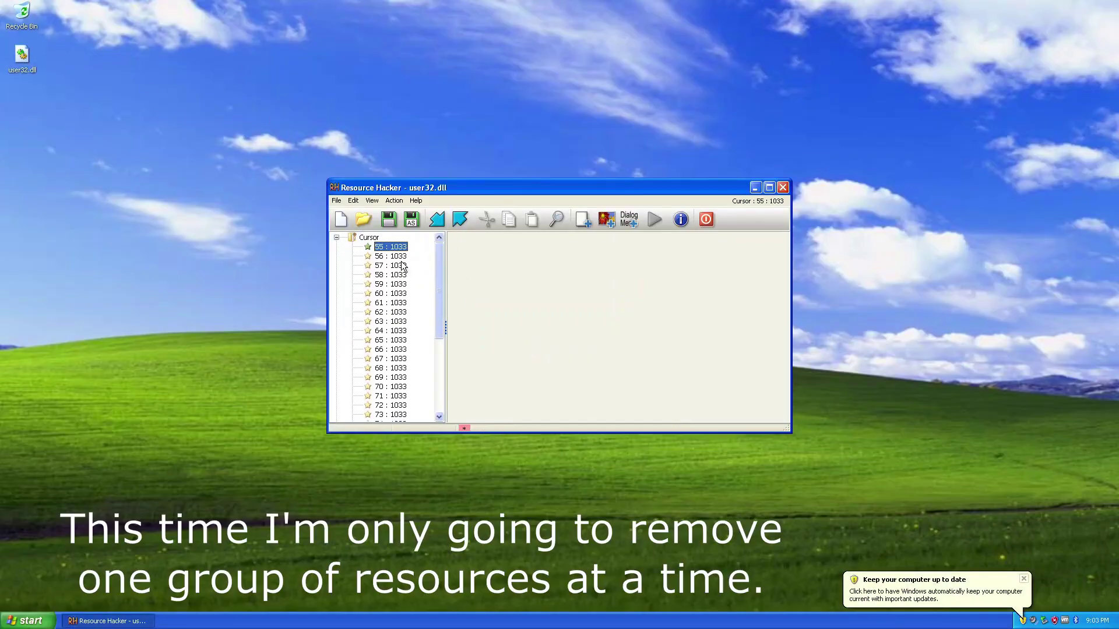
key("Delete")
key("Delete")
key("Delete")
key("Delete")
key("Delete")
key("Delete")
key("Delete")
key("Delete")
key("Delete")
key("Delete")
key("Delete")
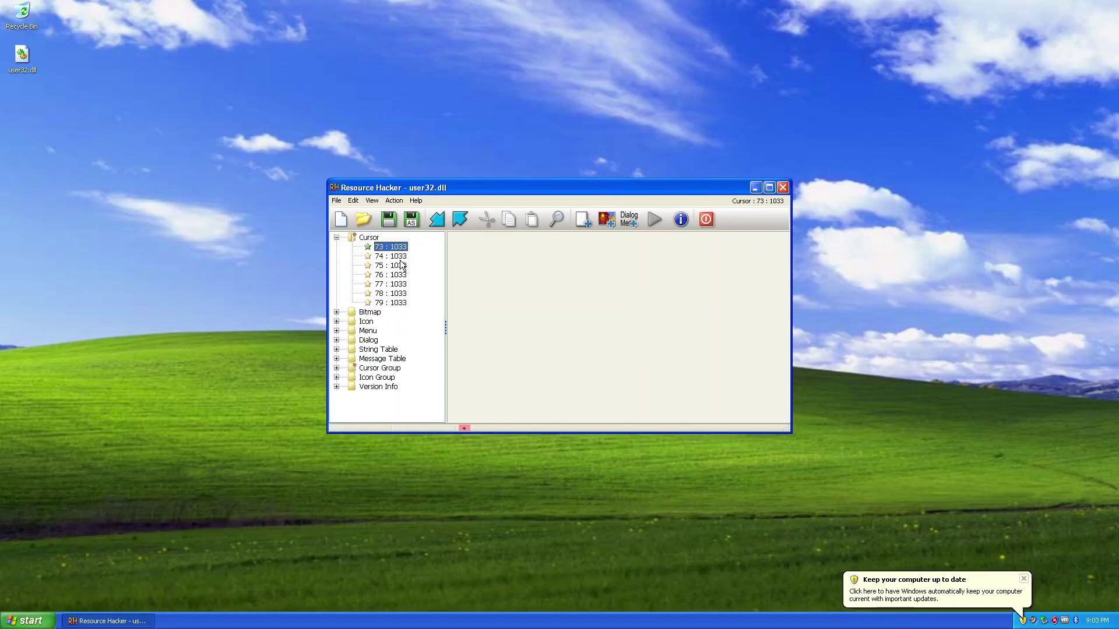
Save the library without its cursors to the desktop as user32_cursor.
left_click(392, 220)
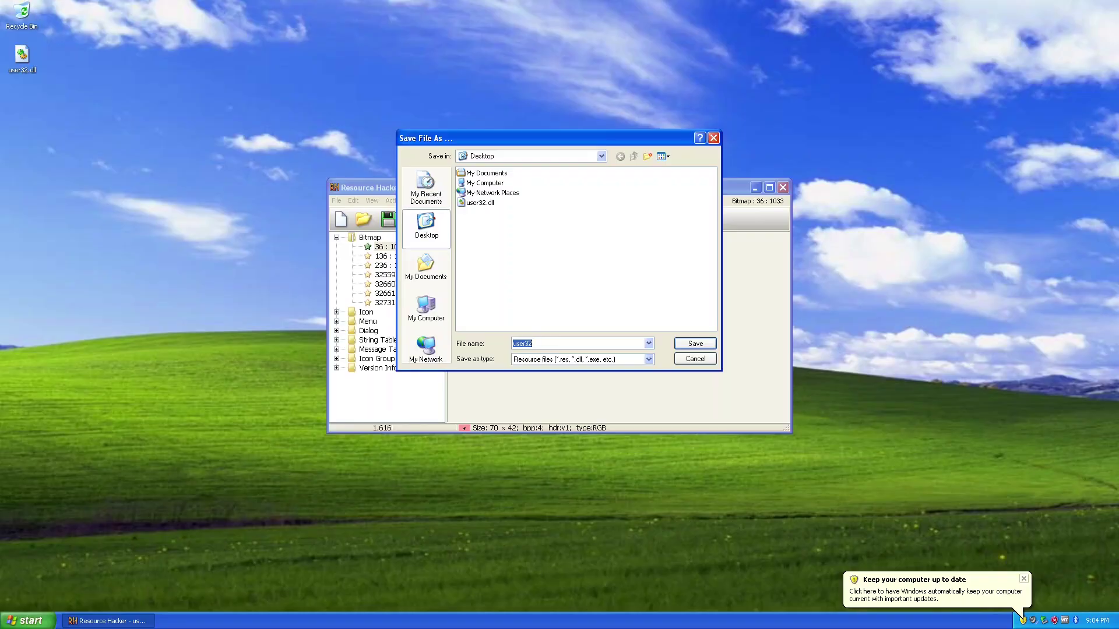
type("_cursor")
key("Return")
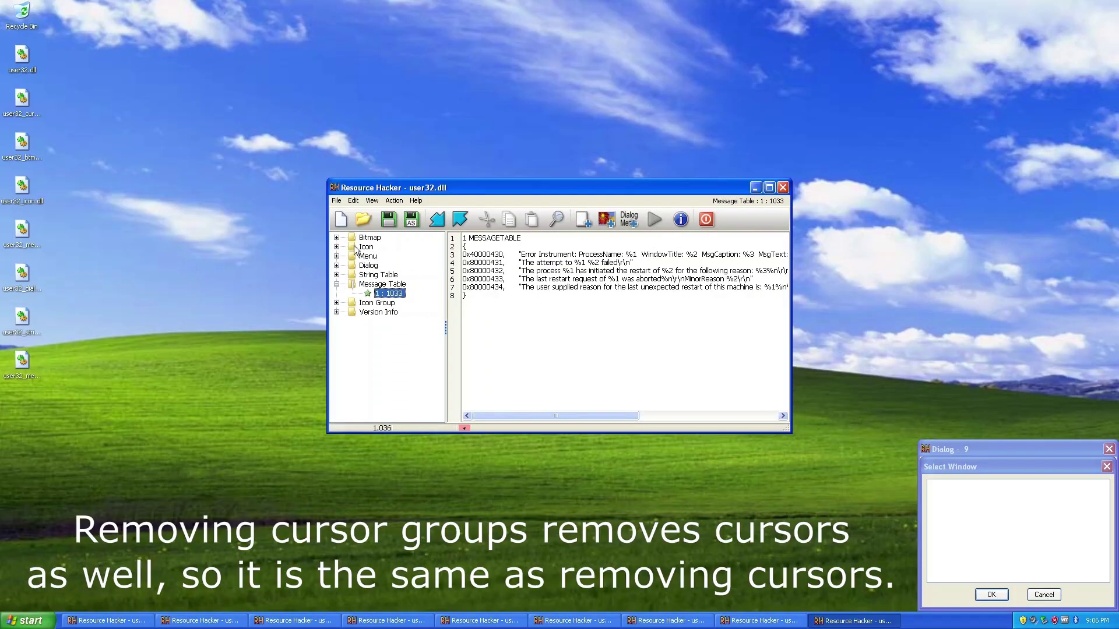
Open the untouched user32.dll in Resource Hacker again and delete all its Icon Group resources, 100 to 105.
right_click(7, 54)
left_click(32, 51)
left_click(337, 312)
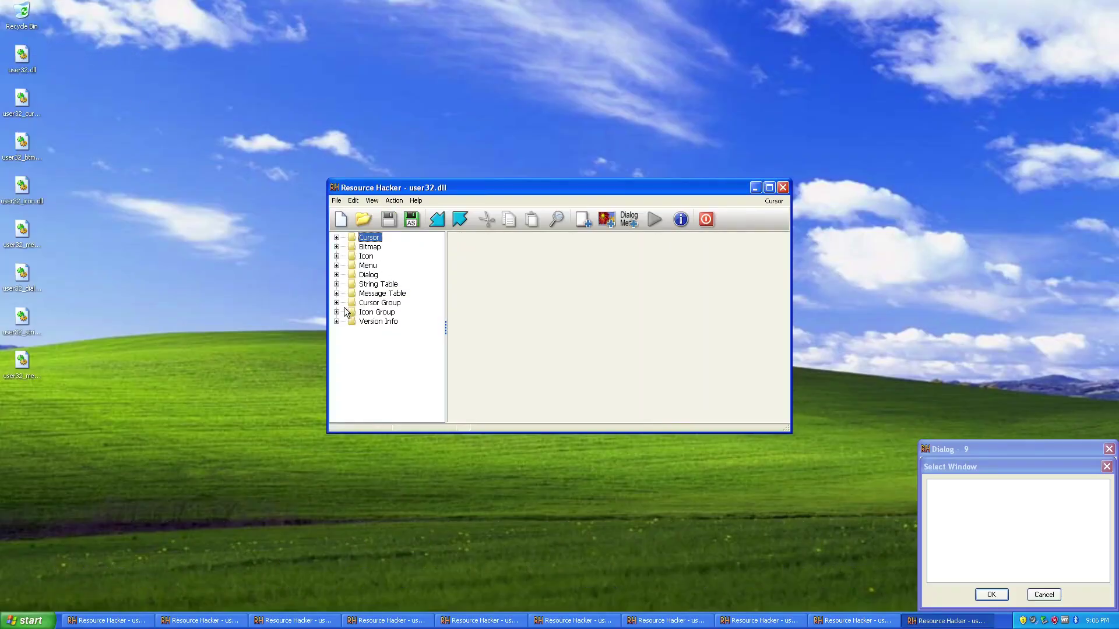
left_click(392, 321)
key("Delete")
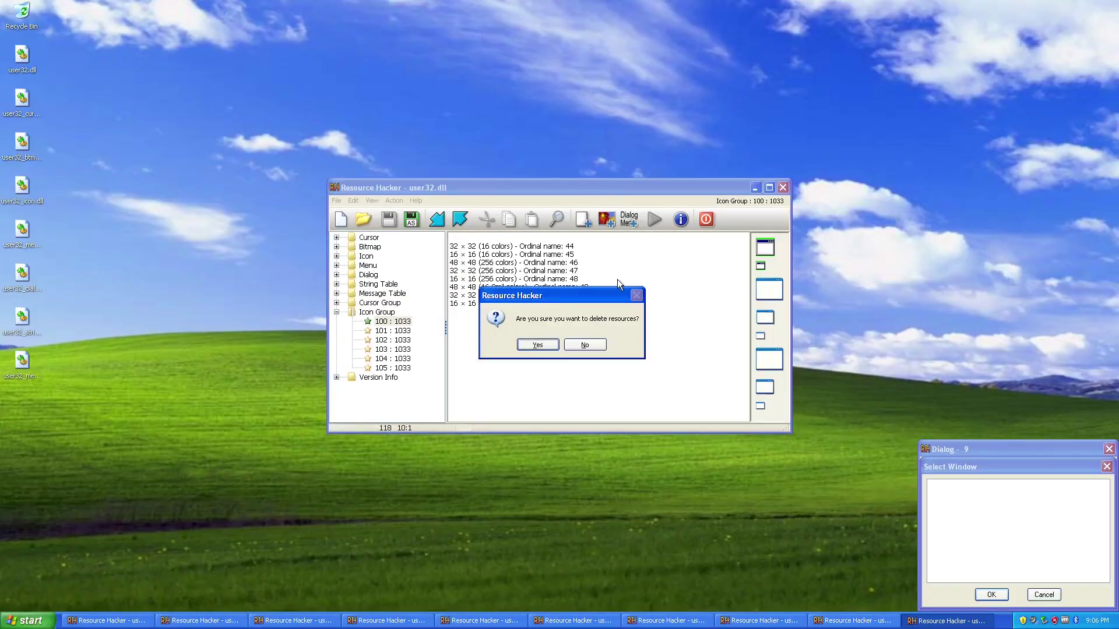
key("Return")
key("Delete")
key("Return")
key("Delete")
key("Return")
key("Delete")
key("Return")
key("Delete")
key("Return")
key("Delete")
key("Return")
scroll(448, 289, "up", 2)
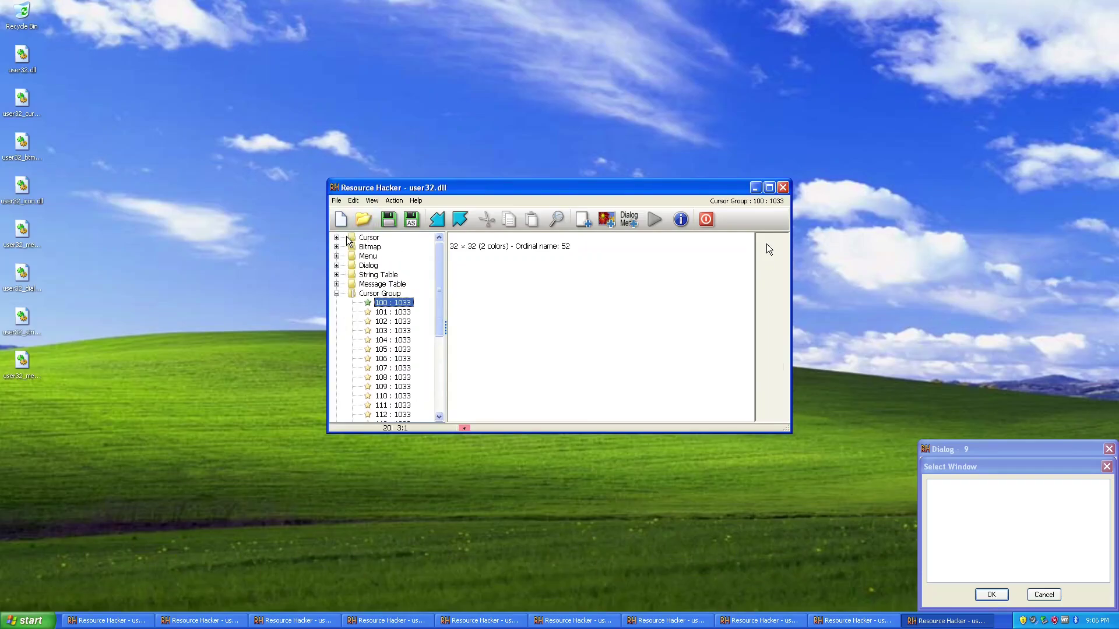
Open user32.dll once more, delete its Version Info resource and save the file.
double_click(29, 57)
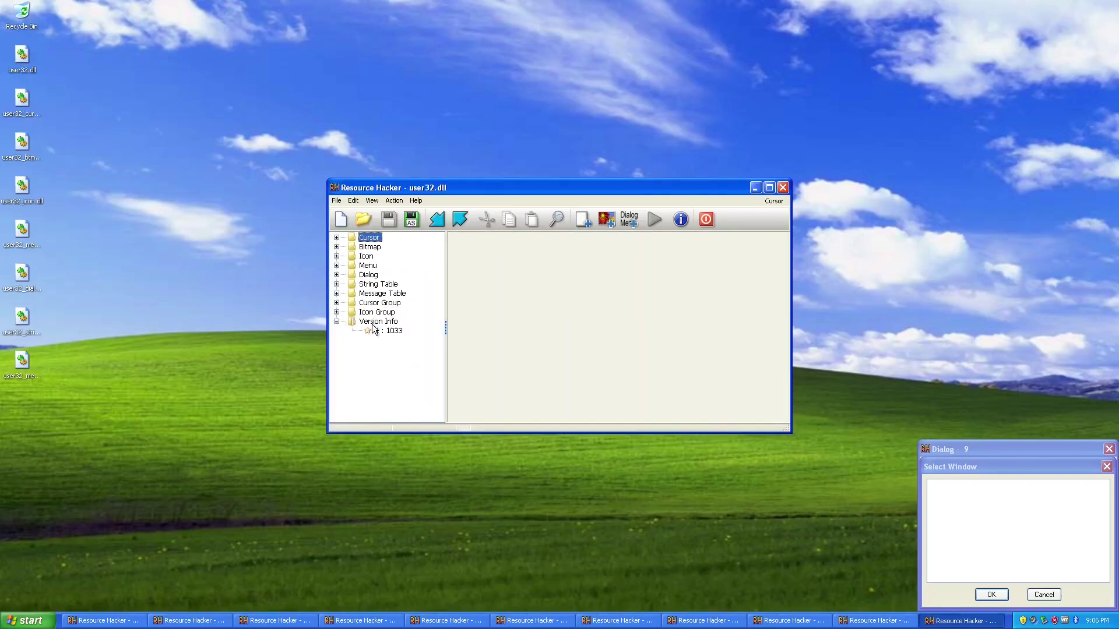
left_click(373, 330)
key("Delete")
left_click(543, 345)
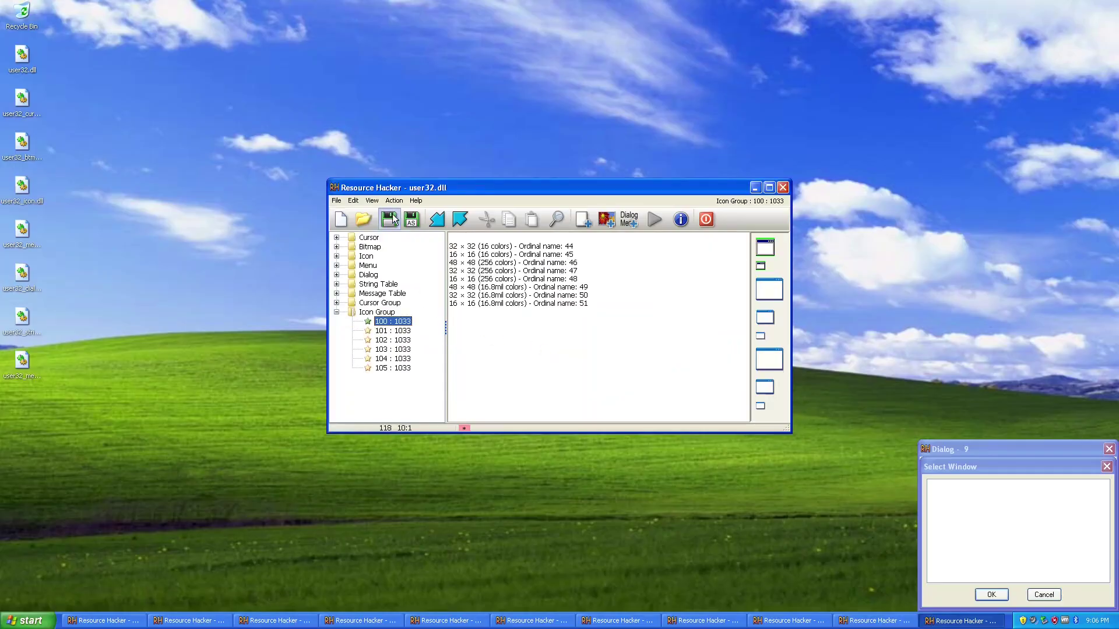
Close all open Resource Hacker windows.
left_click(783, 188)
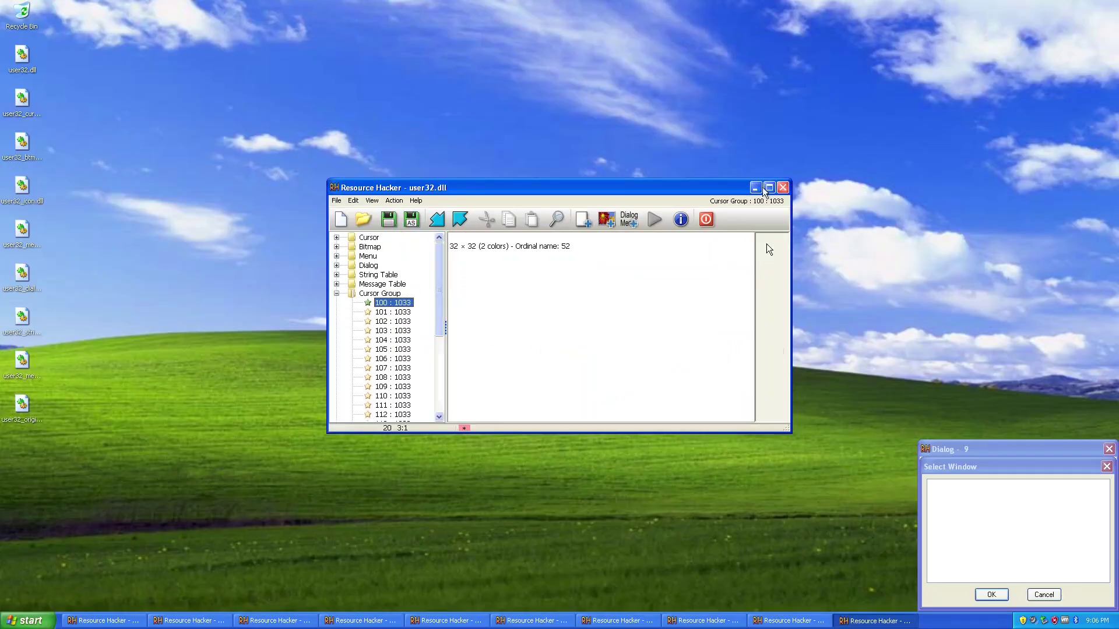
left_click(783, 187)
left_click(561, 348)
left_click(783, 188)
left_click(561, 348)
left_click(783, 188)
left_click(783, 188)
left_click(783, 188)
left_click(561, 348)
left_click(782, 187)
left_click(782, 188)
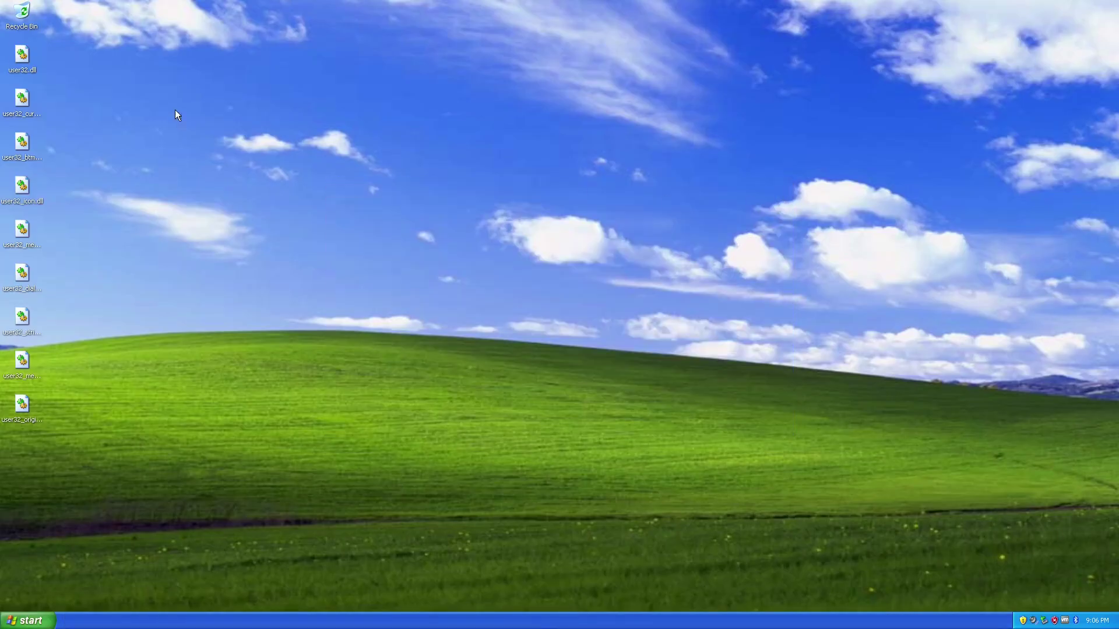
Rename the modified user32.dll on the desktop to user32_version.dll and delete the backup of the original file.
type("_version")
key("Return")
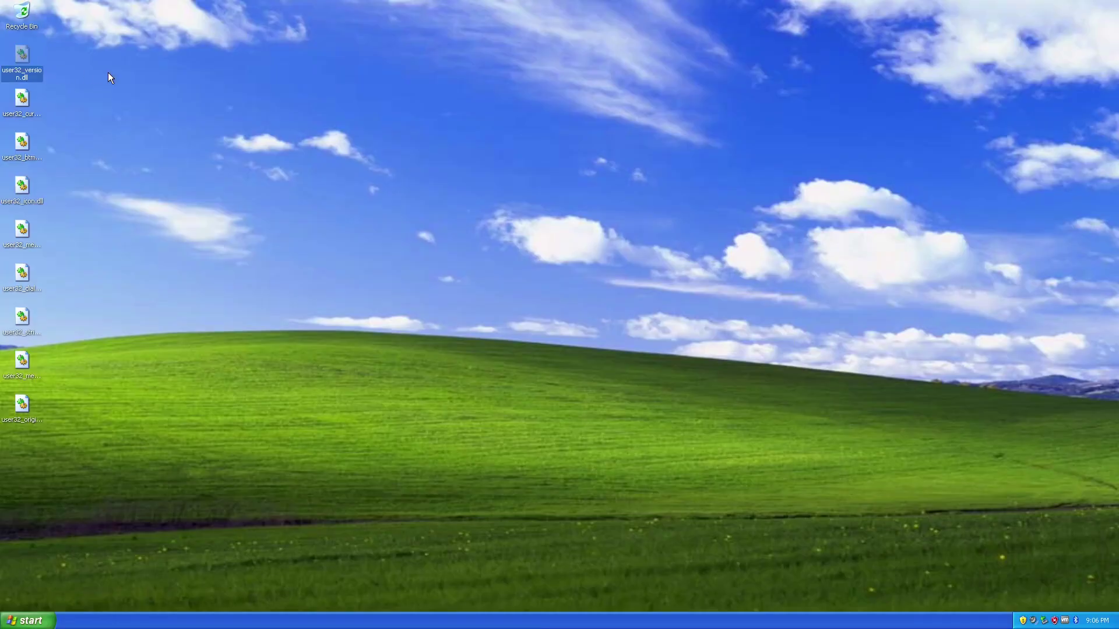
left_click(10, 409)
key("Delete")
key("Return")
Examine the properties of user32_version.dll and user32_cursor.dll, including the version and summary details of the cursor file.
right_click(26, 53)
left_click(71, 159)
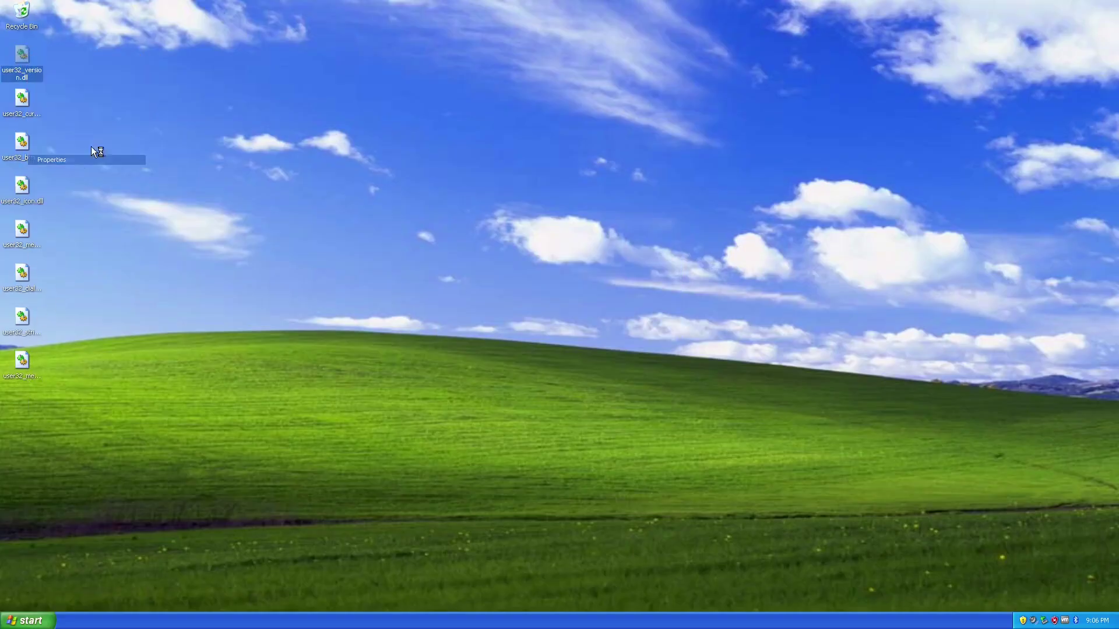
left_click(80, 83)
left_click(47, 81)
left_click(77, 81)
left_click(231, 62)
right_click(19, 113)
left_click(43, 220)
left_click(63, 139)
left_click(87, 139)
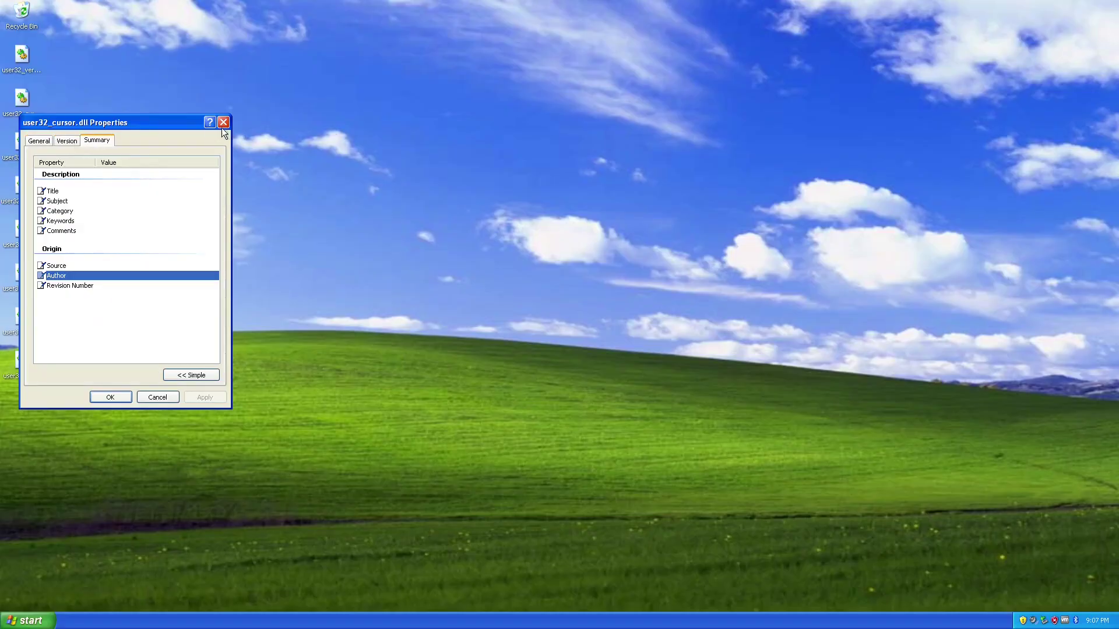
left_click(223, 120)
Select all the user32 variant files on the desktop and move them together away from the Recycle Bin column.
left_click(24, 146)
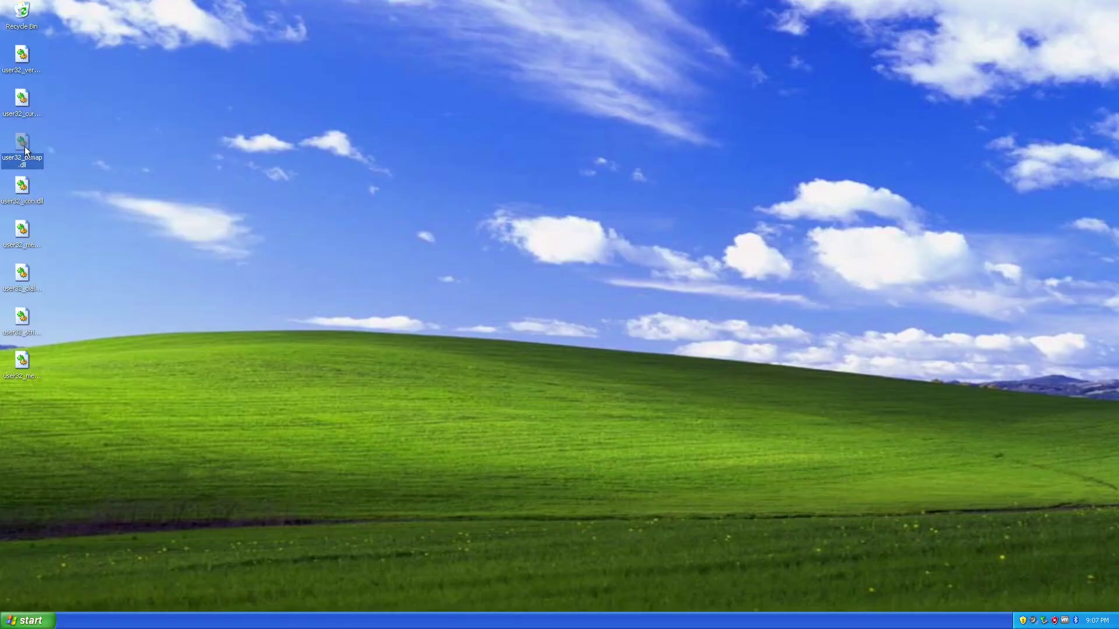
mouse_move(24, 146)
left_click_drag(79, 392, 195, 104)
left_click(383, 139)
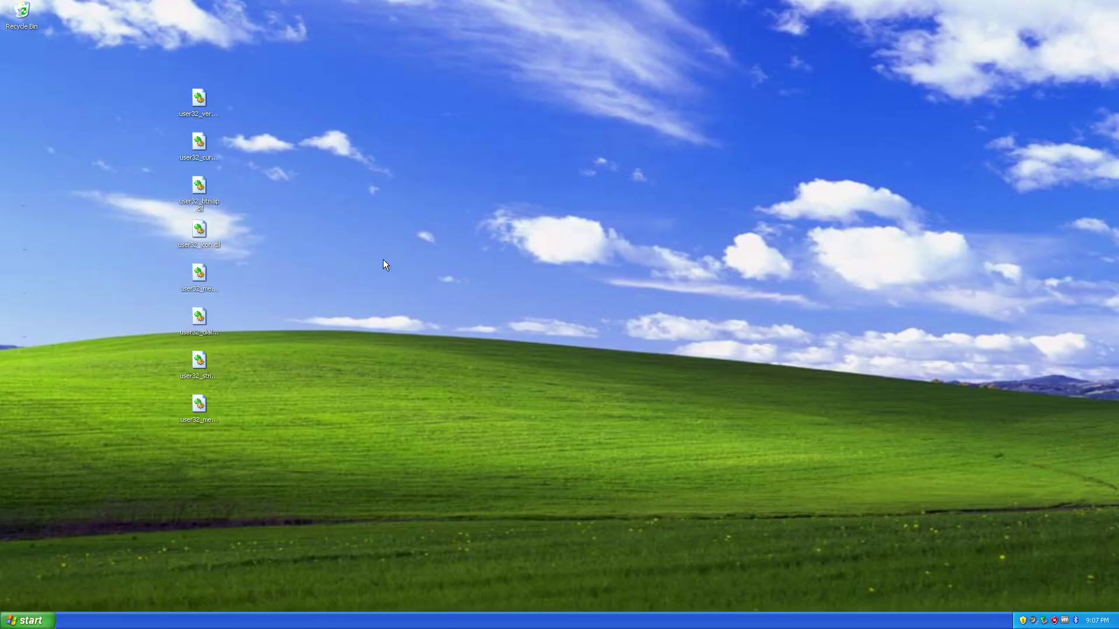
Correct the misspelled name of the bitmap variant to user32_bitmap.dll.
left_click(205, 201)
left_click(205, 201)
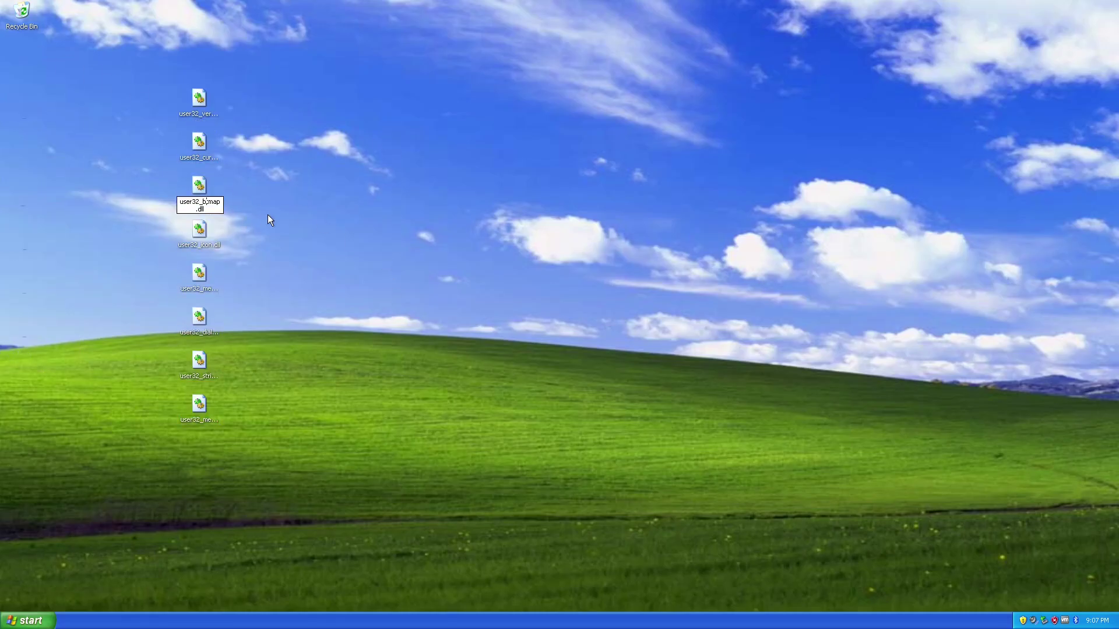
type("i")
key("Return")
Open Local Disk (C:) and create a new folder named dll.
left_click(28, 621)
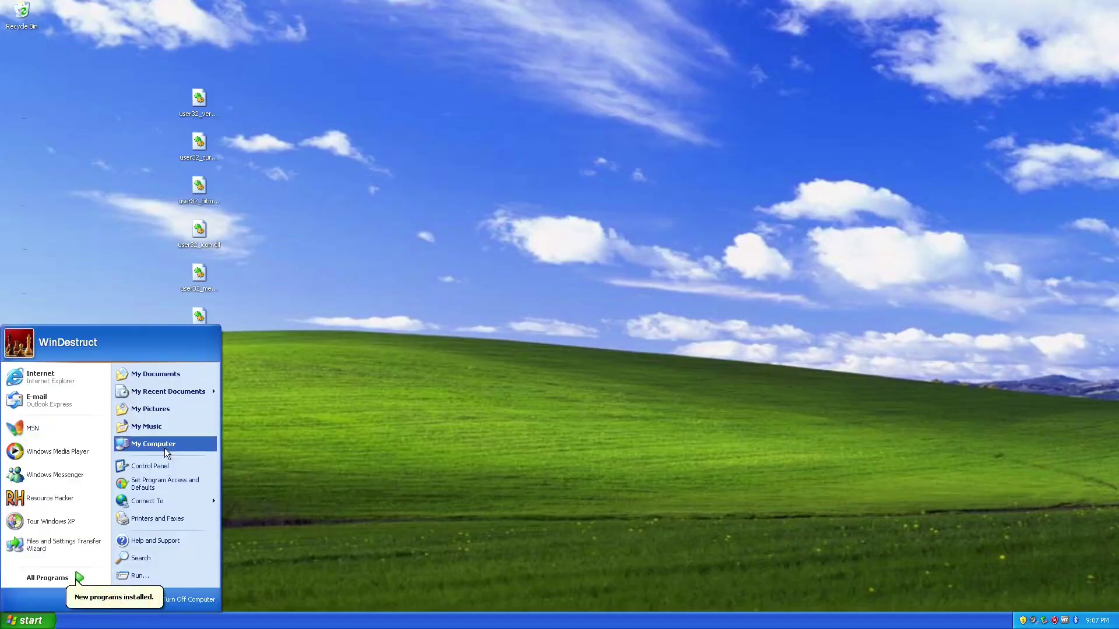
left_click(163, 454)
double_click(225, 230)
left_click(251, 227)
right_click(268, 232)
mouse_move(300, 317)
left_click(364, 314)
type("dll")
key("Return")
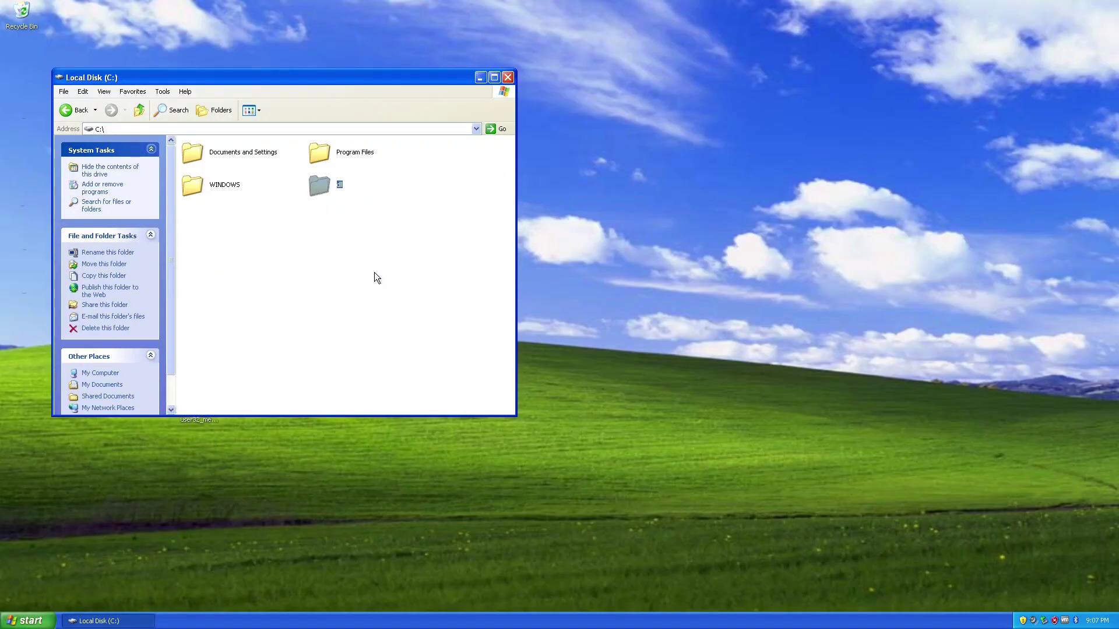
Move all the user32 variant files from the desktop into the C:\dll folder and close the folder window.
left_click_drag(316, 81, 689, 109)
double_click(703, 216)
left_click_drag(269, 507, 172, 82)
left_click_drag(199, 100, 708, 244)
left_click(739, 292)
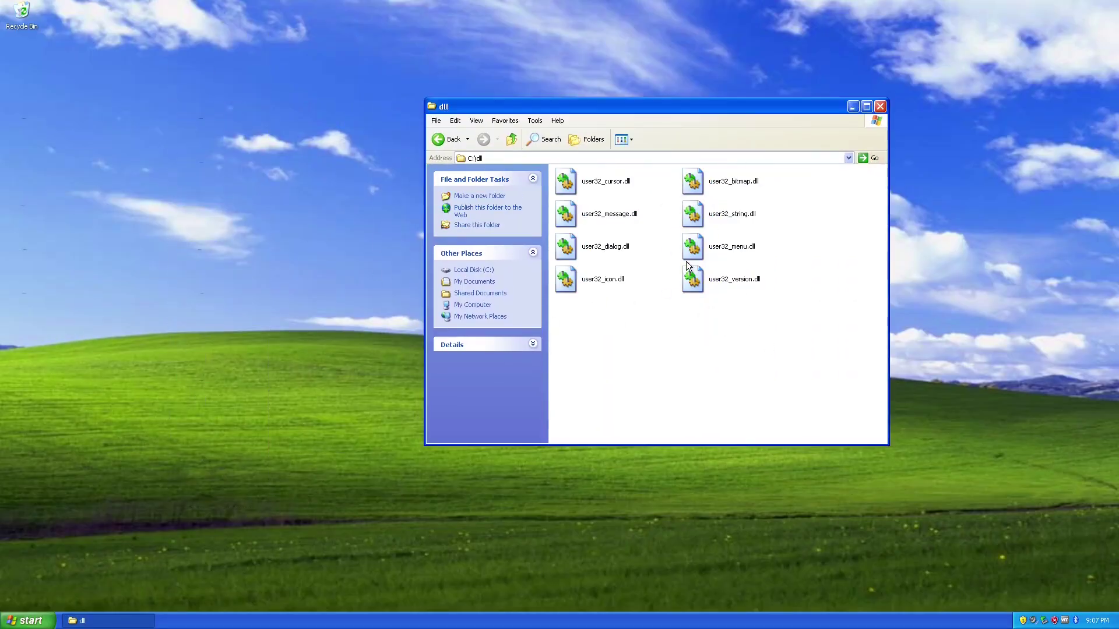
left_click(879, 106)
Restart the computer.
left_click(28, 621)
left_click(169, 597)
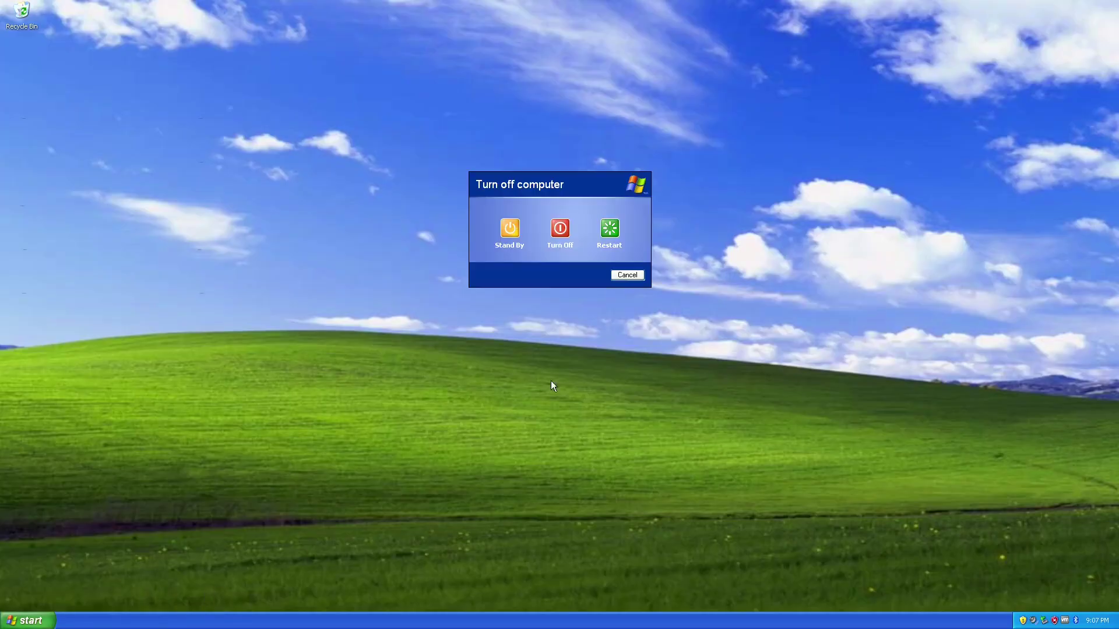
left_click(609, 229)
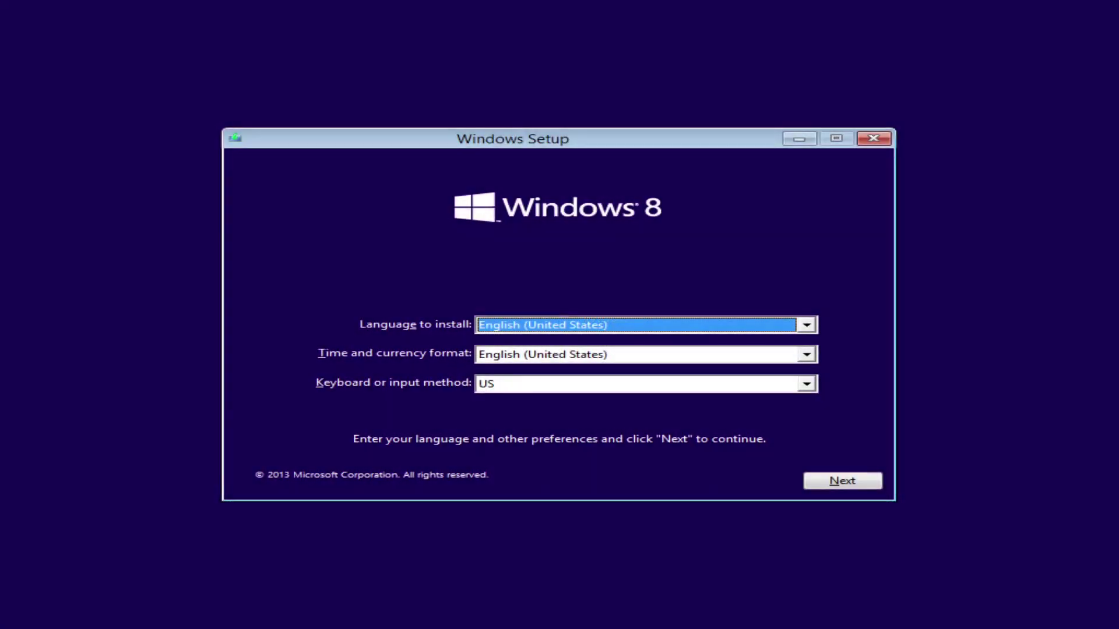
Open two Command Prompt windows from Windows Setup and move them apart, activating the first one.
key("shift+F10")
key("shift+F10")
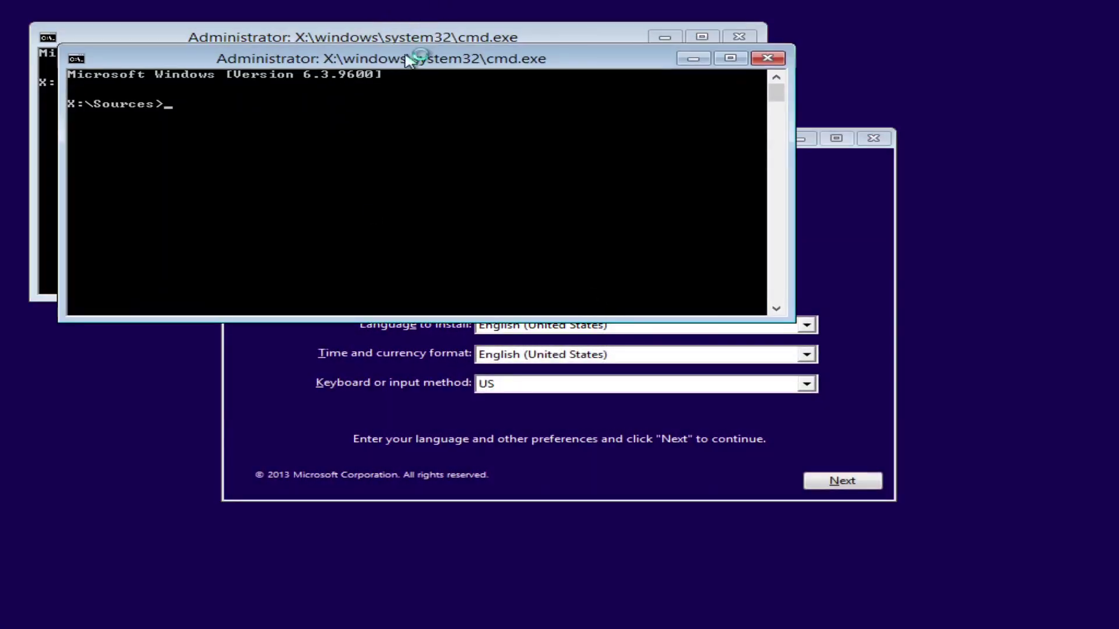
left_click_drag(407, 46, 756, 65)
left_click(564, 100)
List the contents of the C: drive root, change to the dll folder and list its files.
type("cd dir")
key("Return")
type("dir")
key("Return")
type("cd dll")
key("Return")
type("dir")
key("Return")
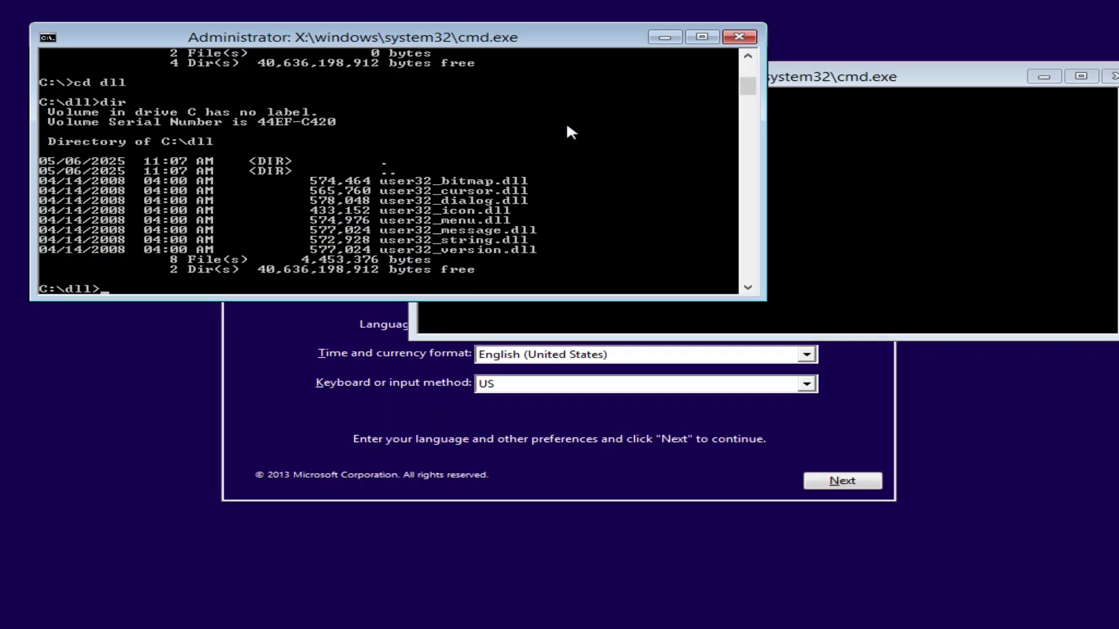
Narrow the Command Prompt window with the file listing and place the second one below it so both stay readable.
left_click_drag(765, 300, 595, 318)
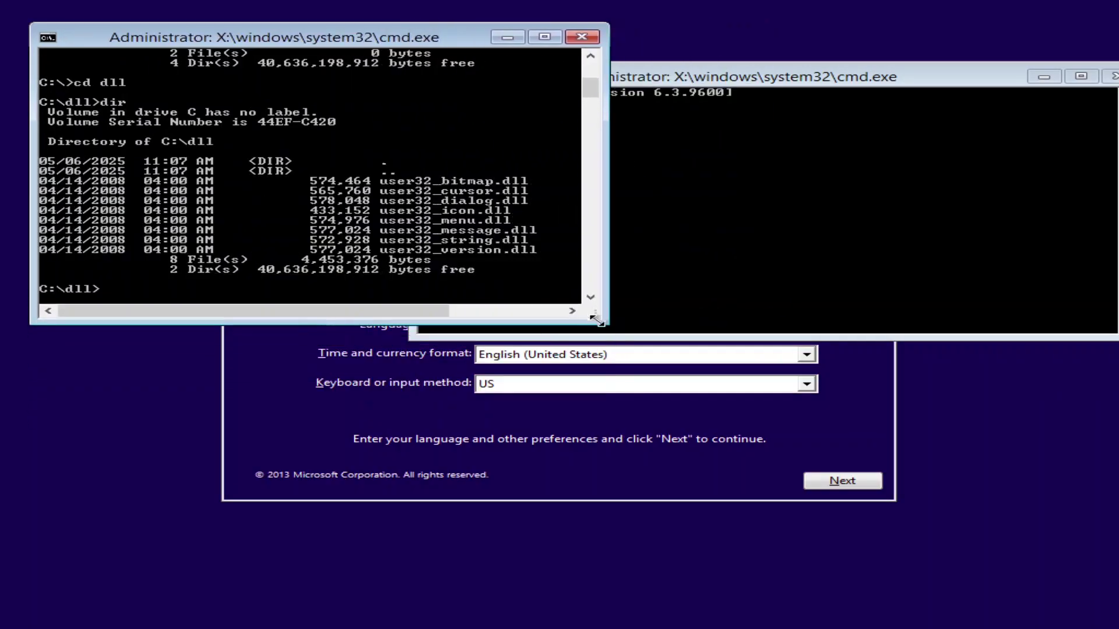
left_click_drag(721, 77, 543, 337)
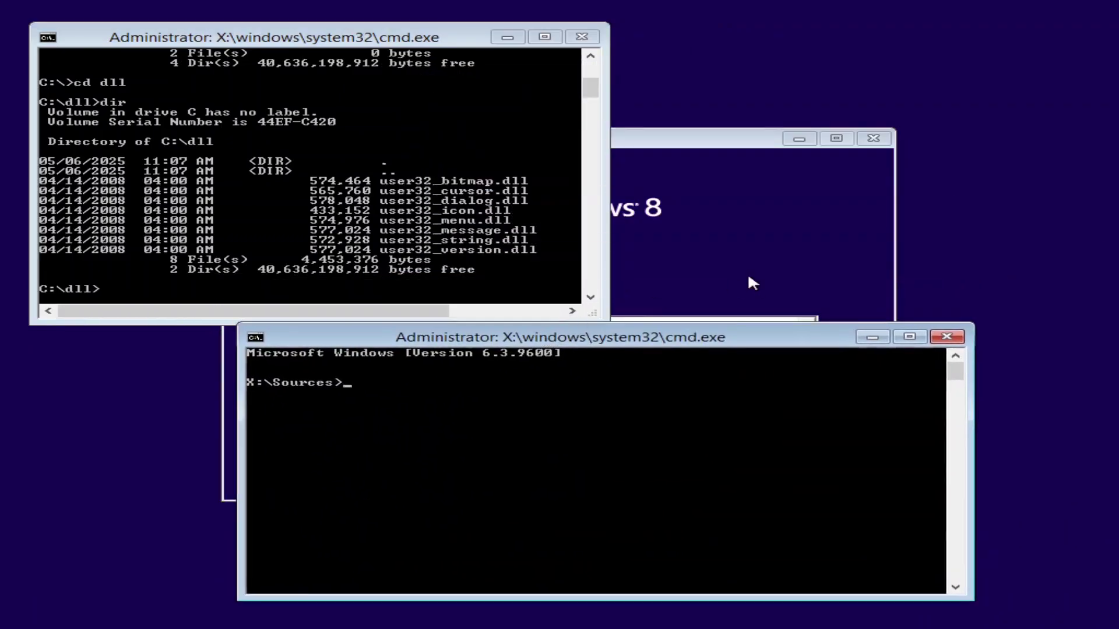
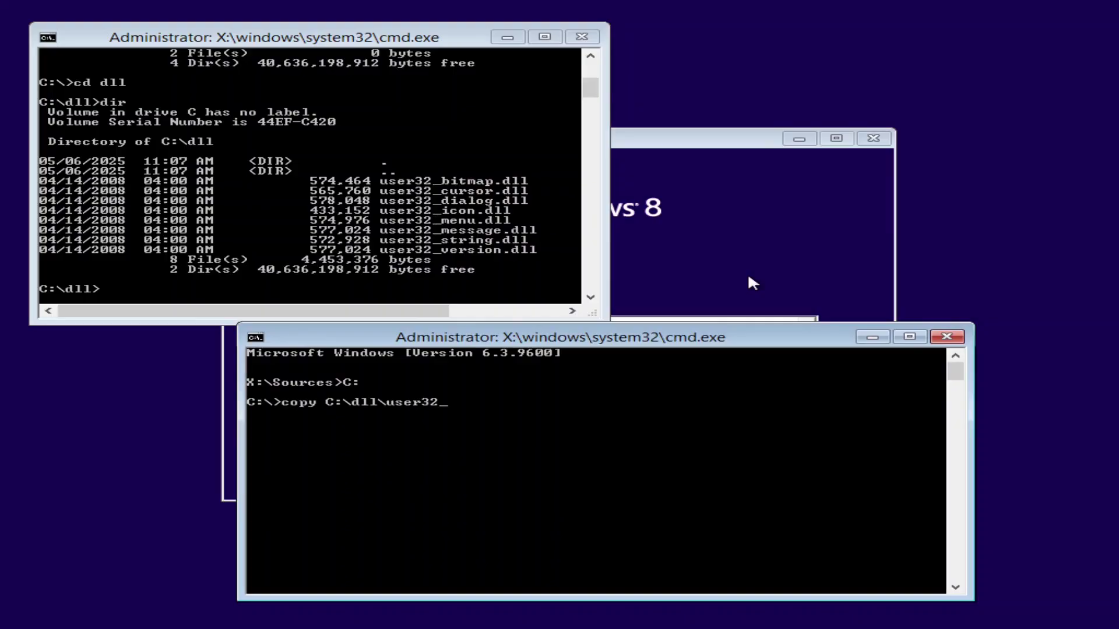
Continue the copy command with C:\dll\user32_bitmap.dll as the source file.
type("itma")
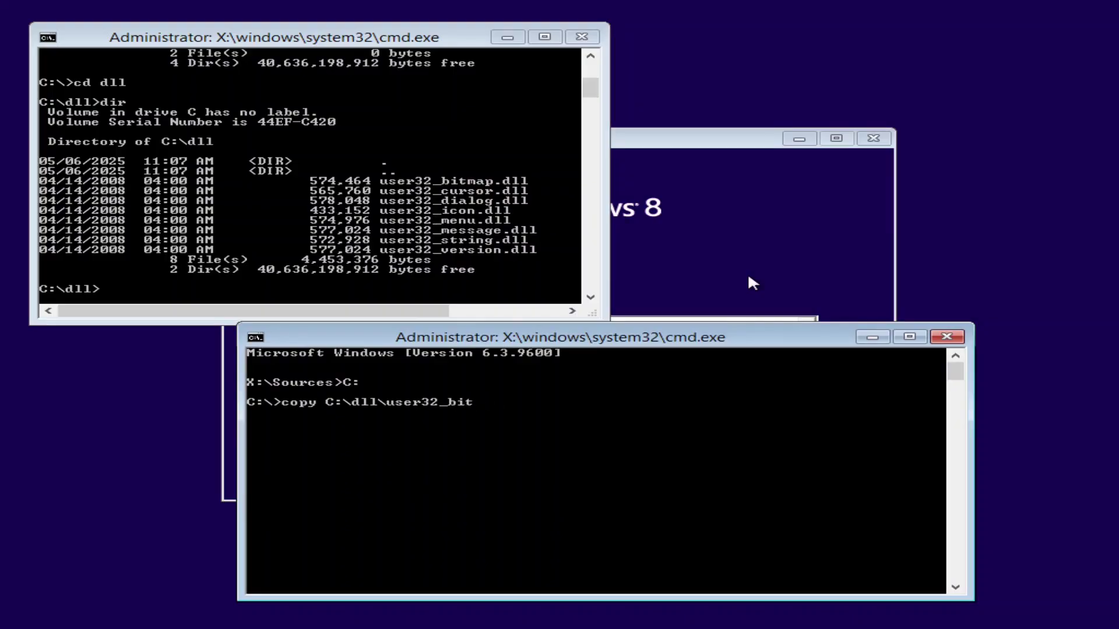
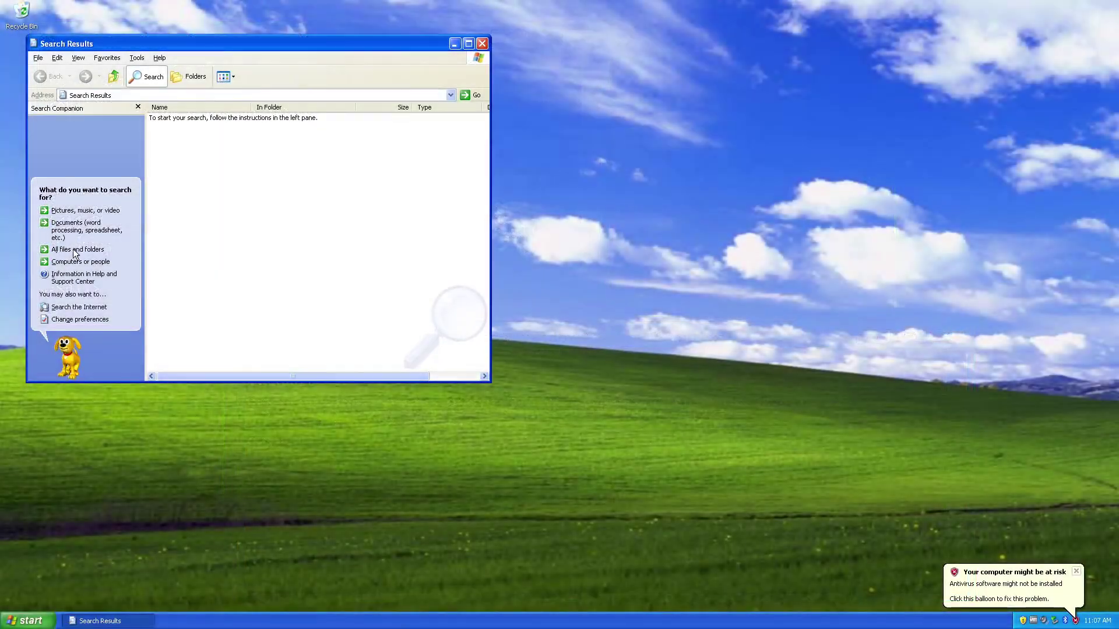
Search all files and folders for user32.dll and inspect its resource types in Resource Hacker, closing both windows.
left_click(77, 248)
type("user32.dll")
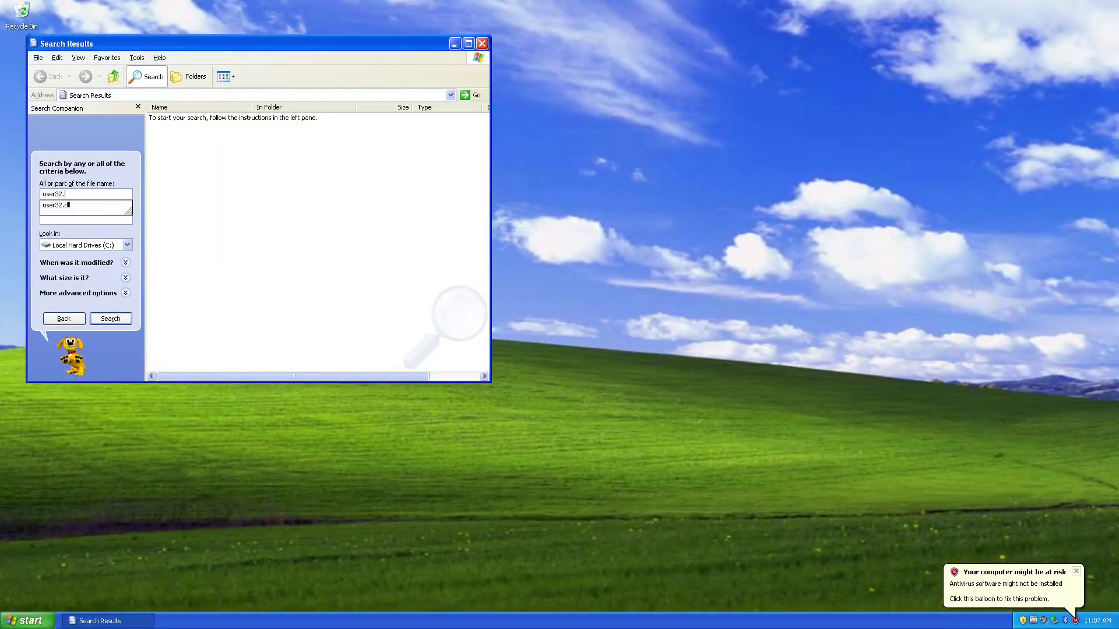
key("Return")
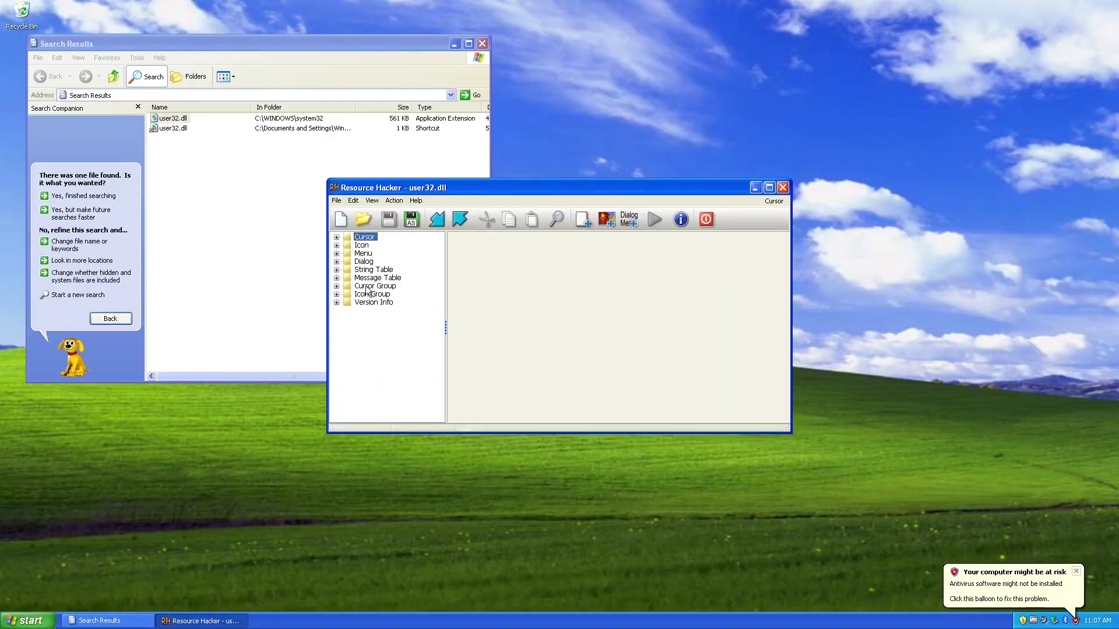
left_click(782, 187)
left_click(481, 43)
Open Notepad, enter the line "asddfasdfsdffsdaghfhewi" and copy it.
key("super+r")
type("notepad")
key("Return")
type("asddfasdfsdffsdaghfhewi")
key("ctrl+a")
key("ctrl+c")
key("Right")
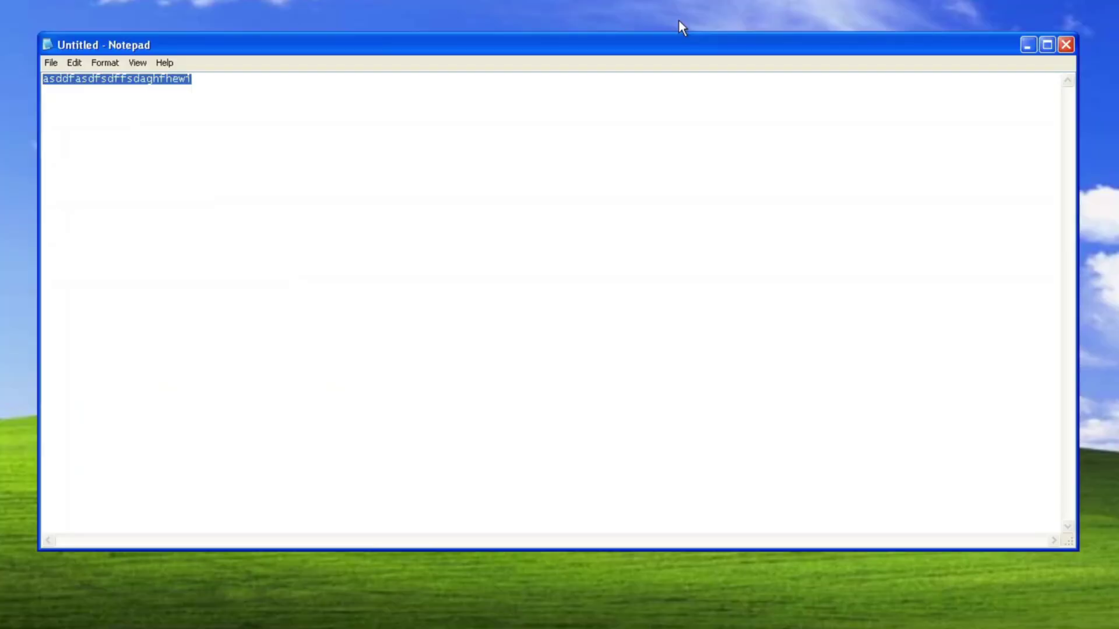
Paste the copied text repeatedly into one very long first line, and once on each of the following two lines.
key("ctrl+v")
key("ctrl+v")
key("ctrl+v")
key("ctrl+v")
key("ctrl+v")
key("ctrl+v")
key("ctrl+v")
key("ctrl+v")
key("ctrl+v")
key("ctrl+v")
key("ctrl+v")
key("ctrl+v")
key("ctrl+v")
key("ctrl+v")
key("ctrl+v")
key("Return")
key("ctrl+v")
key("Return")
key("ctrl+v")
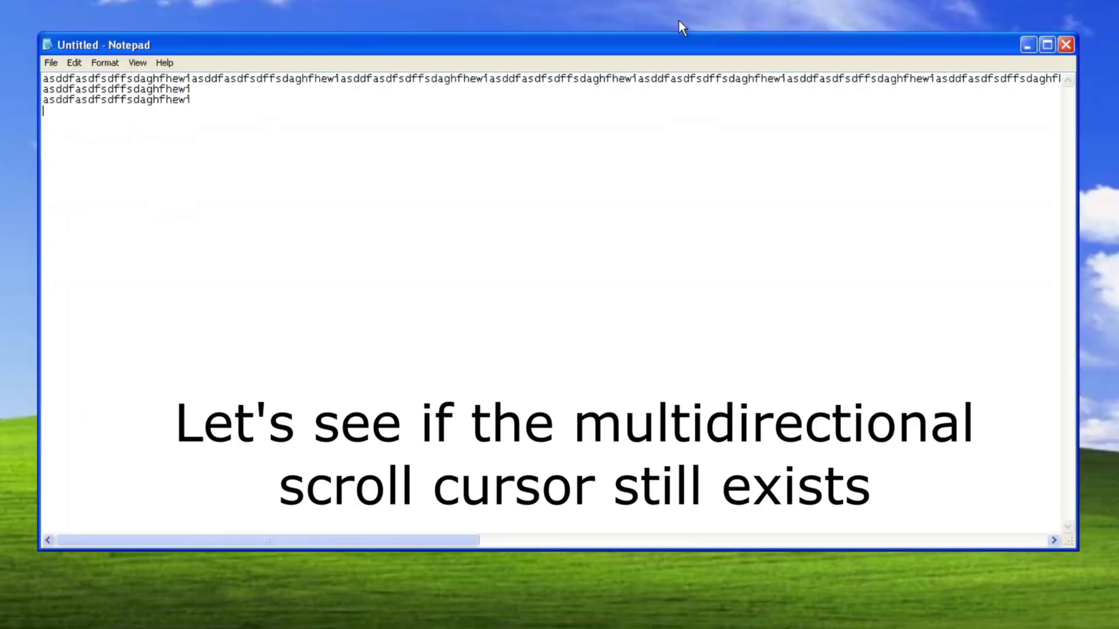
Add enough blank lines below the text for the Notepad document to scroll vertically.
key("Return")
key("Return")
key("Return")
key("Return")
key("Return")
key("Return")
key("Return")
key("Return")
key("Return")
key("Return")
key("Return")
key("Return")
key("Return")
key("Return")
key("Return")
key("Return")
key("Return")
key("Return")
key("Return")
key("Return")
key("Return")
key("Return")
key("Return")
key("Return")
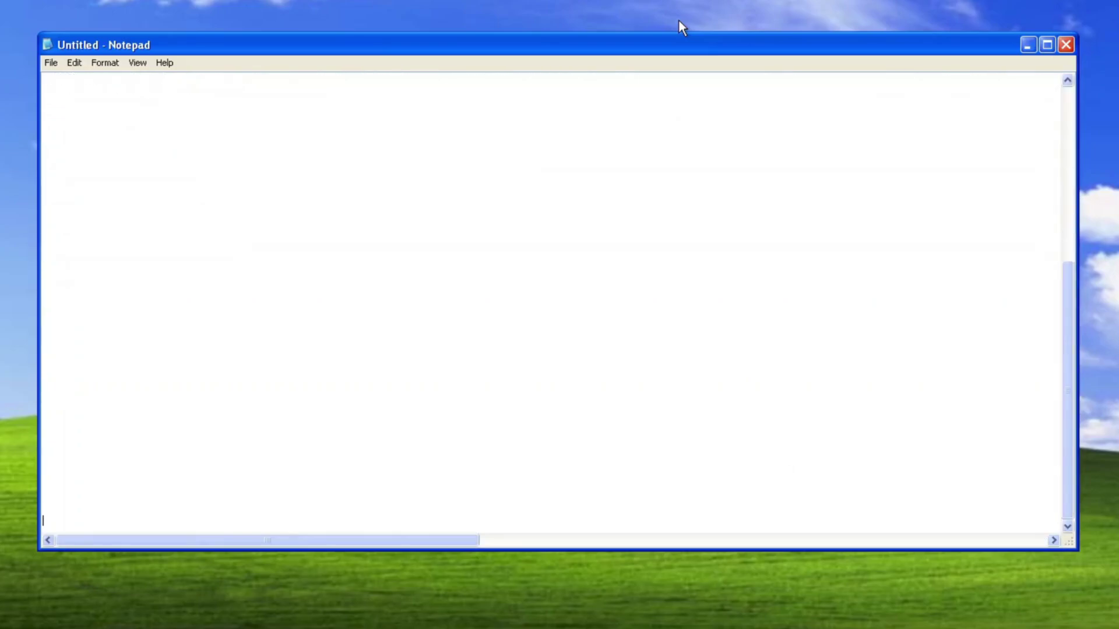
Return to the start of the Notepad document and delete a selected stretch of the long first line.
scroll(551, 302, "up", 4)
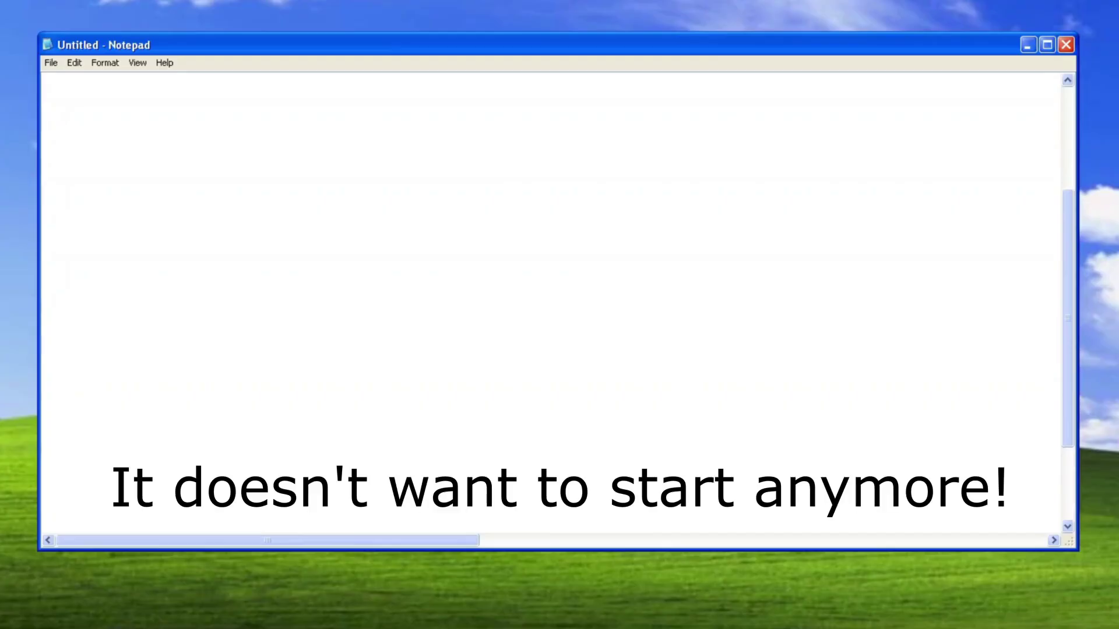
scroll(551, 303, "up", 6)
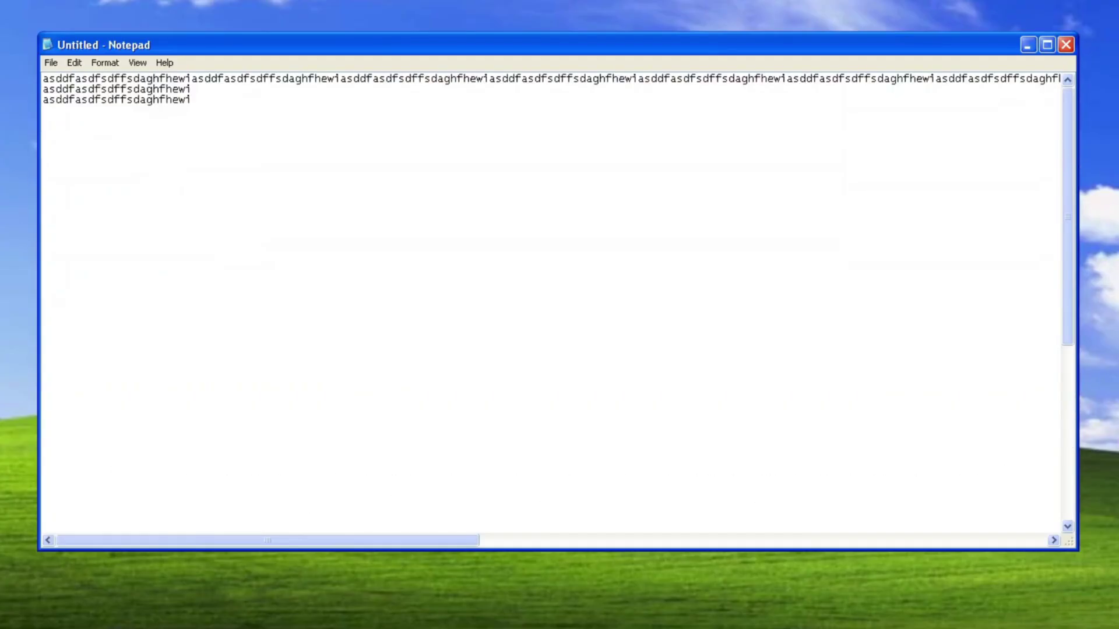
left_click_drag(547, 78, 974, 78)
key("BackSpace")
key("BackSpace")
key("BackSpace")
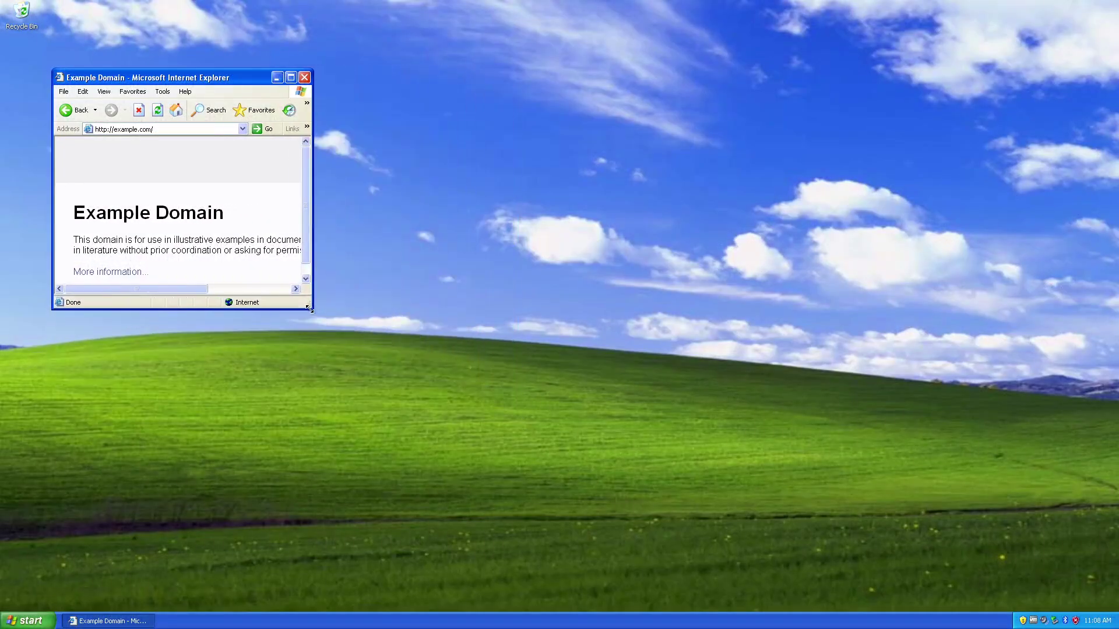
Shrink the Internet Explorer window showing example.com and start multidirectional autoscroll on the page.
left_click_drag(313, 310, 295, 307)
middle_click(196, 225)
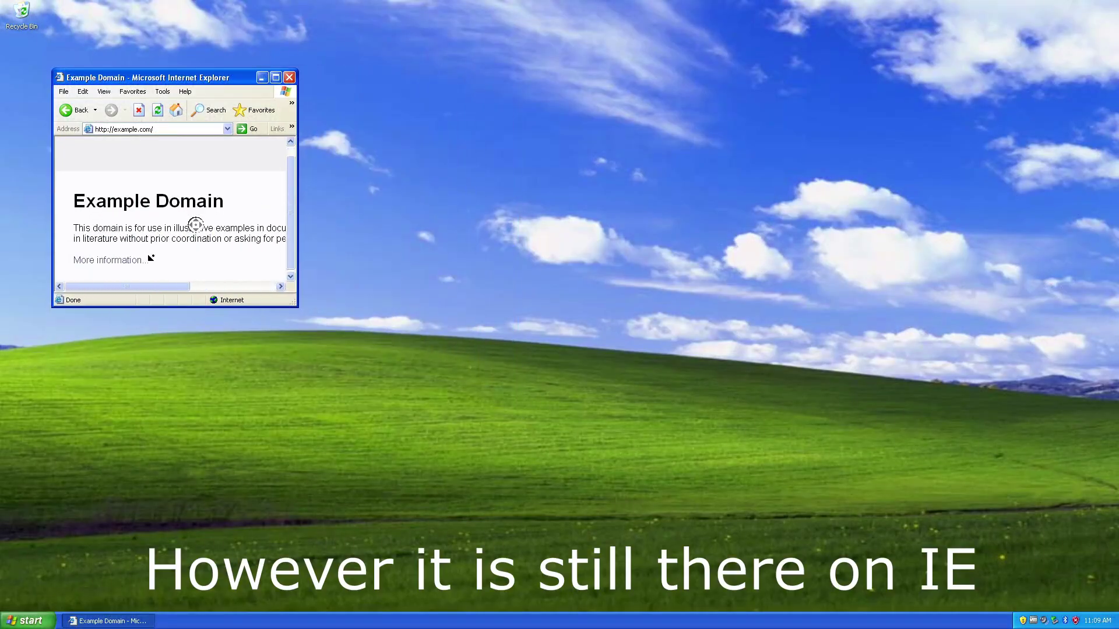
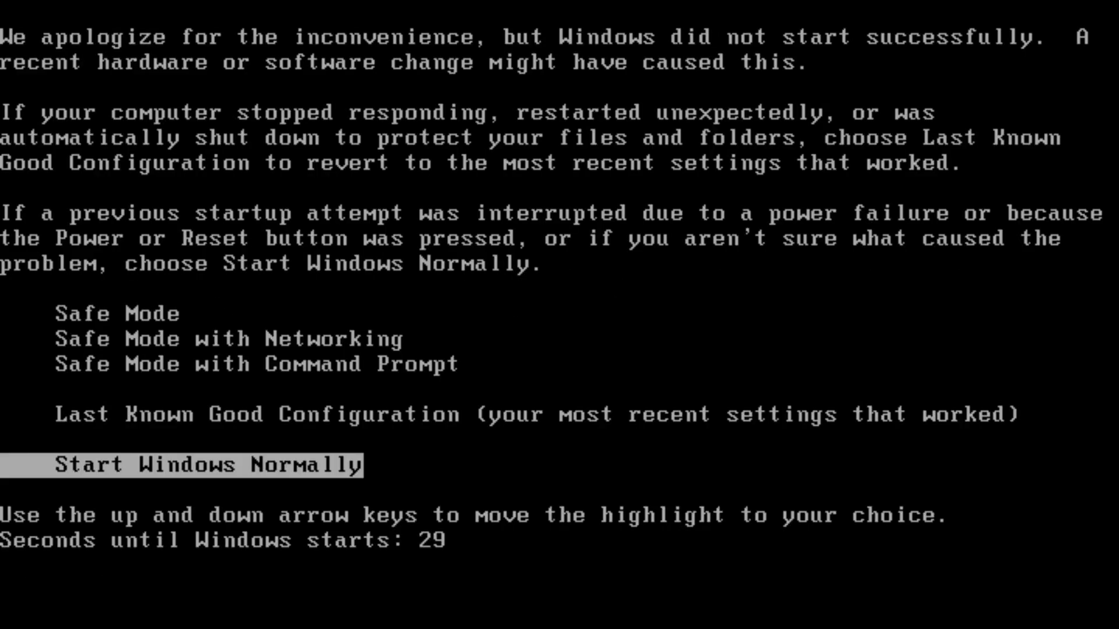
Try starting Windows normally, and choose Safe Mode from the Windows Advanced Options Menu.
key("Return")
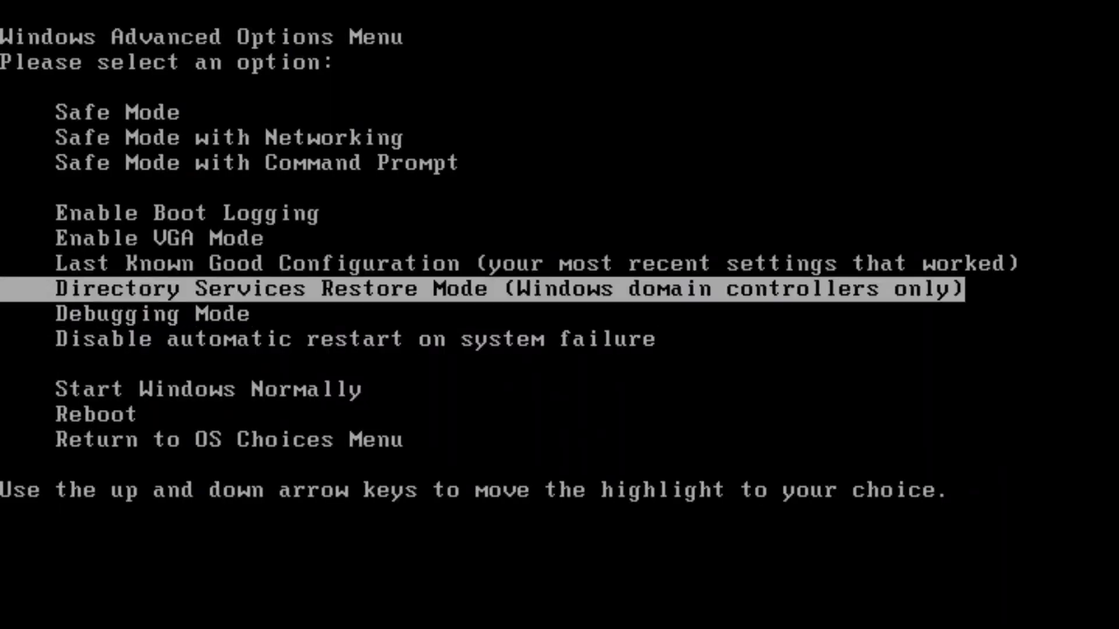
key("Up")
key("Up")
key("Up")
key("Up")
key("Up")
key("Return")
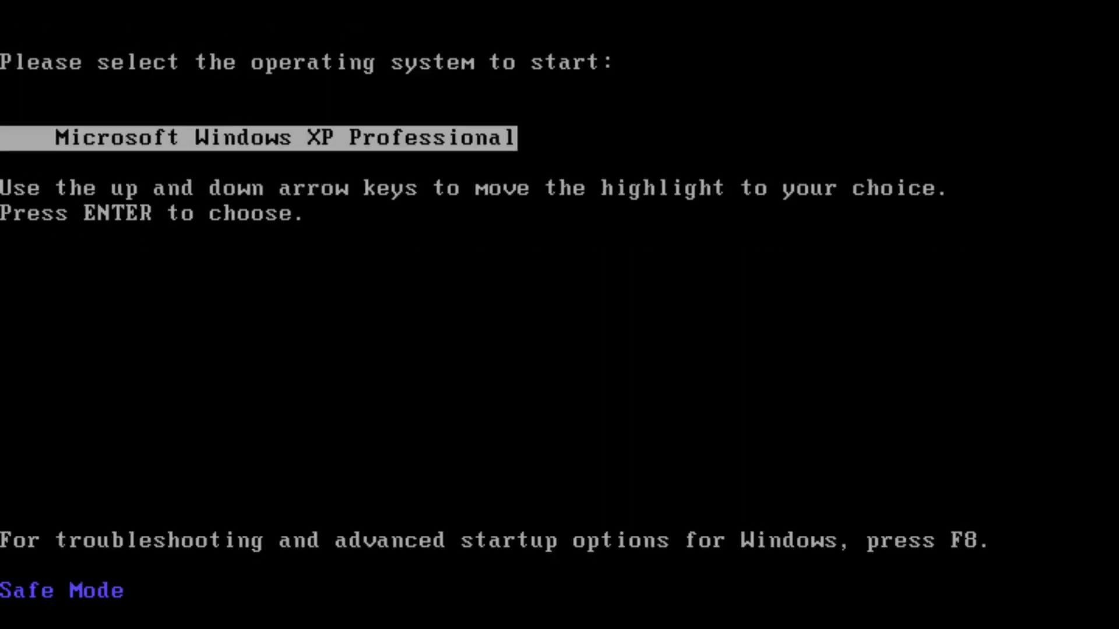
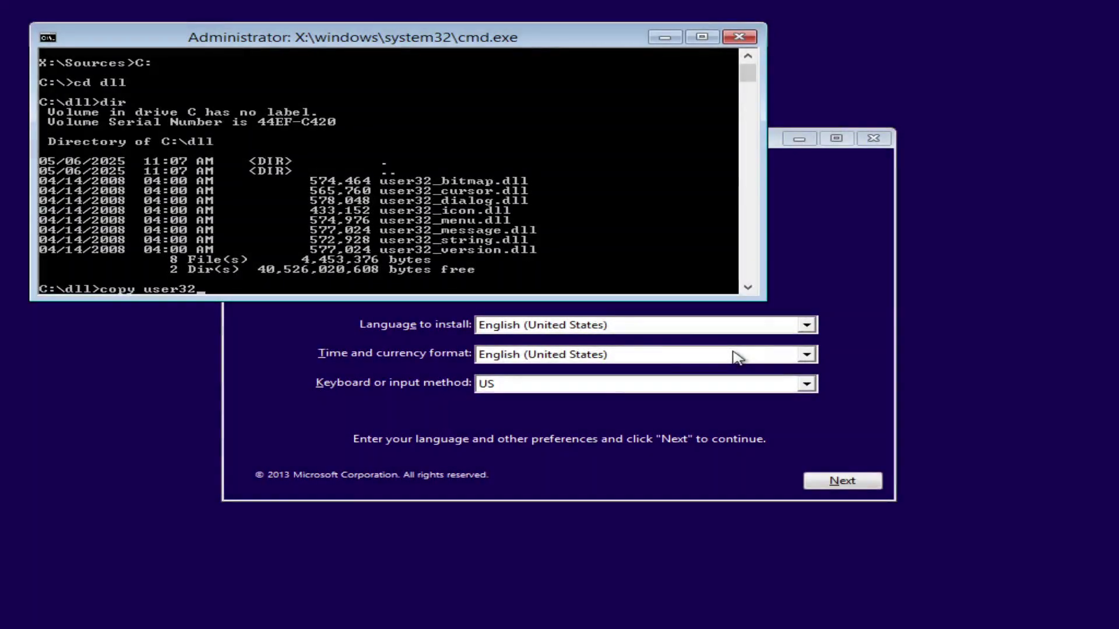
Continue the copy command with user32_dialog.dll as the source and a destination on the C drive.
type("_dialog.dll C")
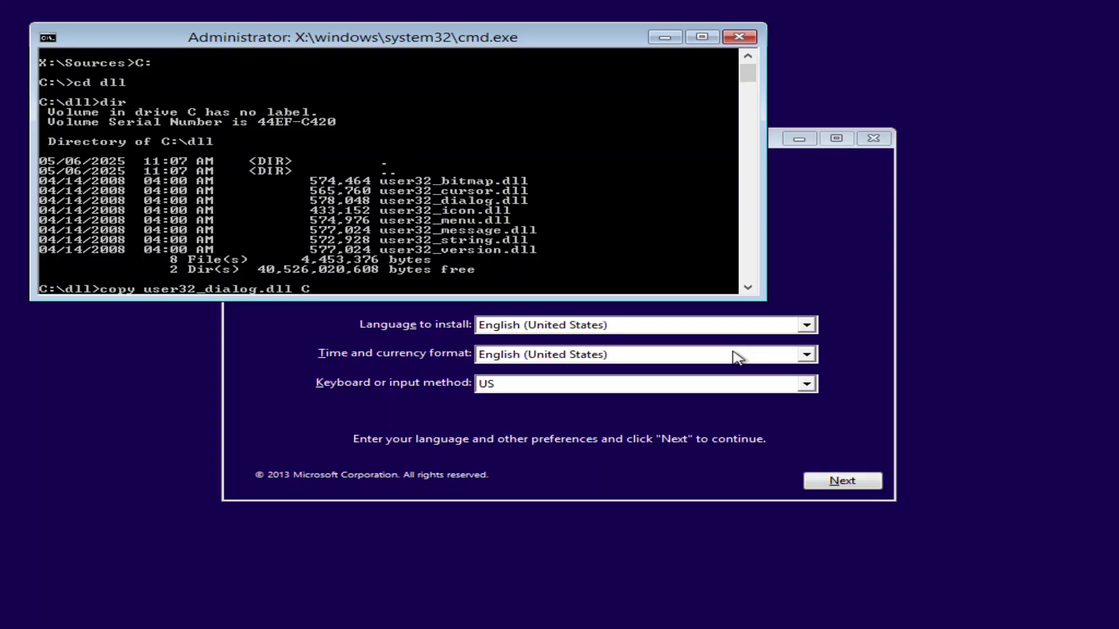
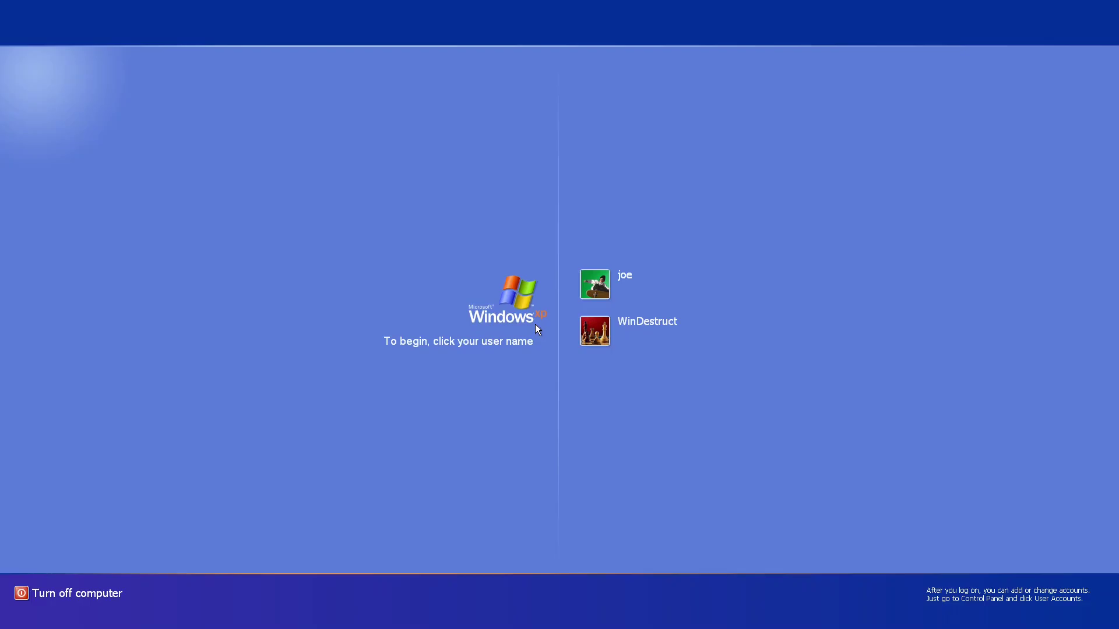
Log on with the second listed user account and dismiss the antivirus warning balloon.
left_click(623, 339)
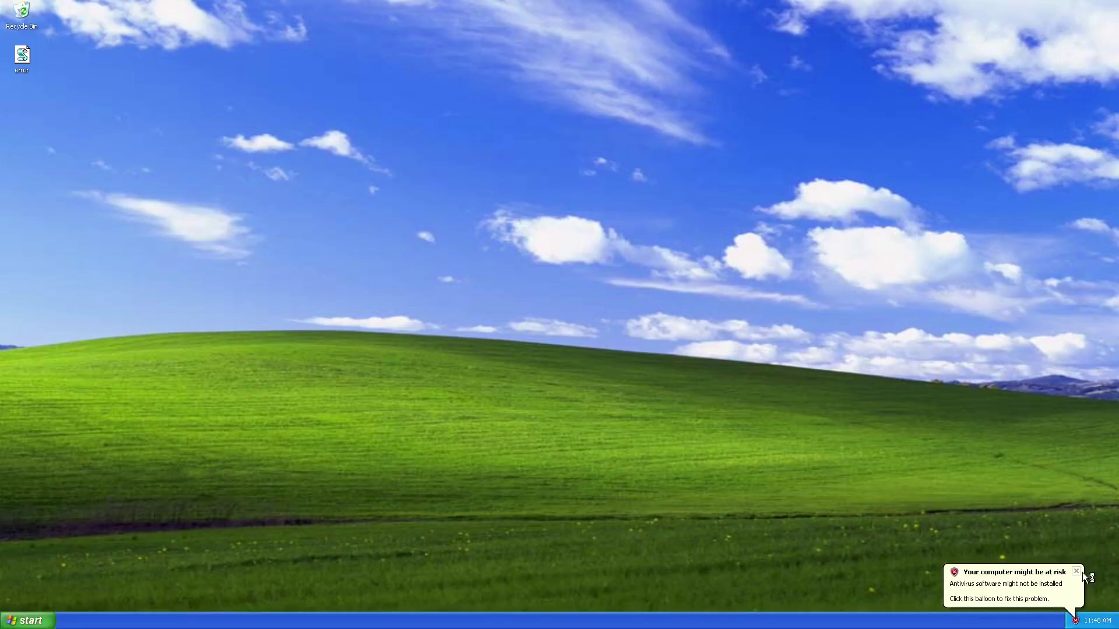
left_click(1076, 571)
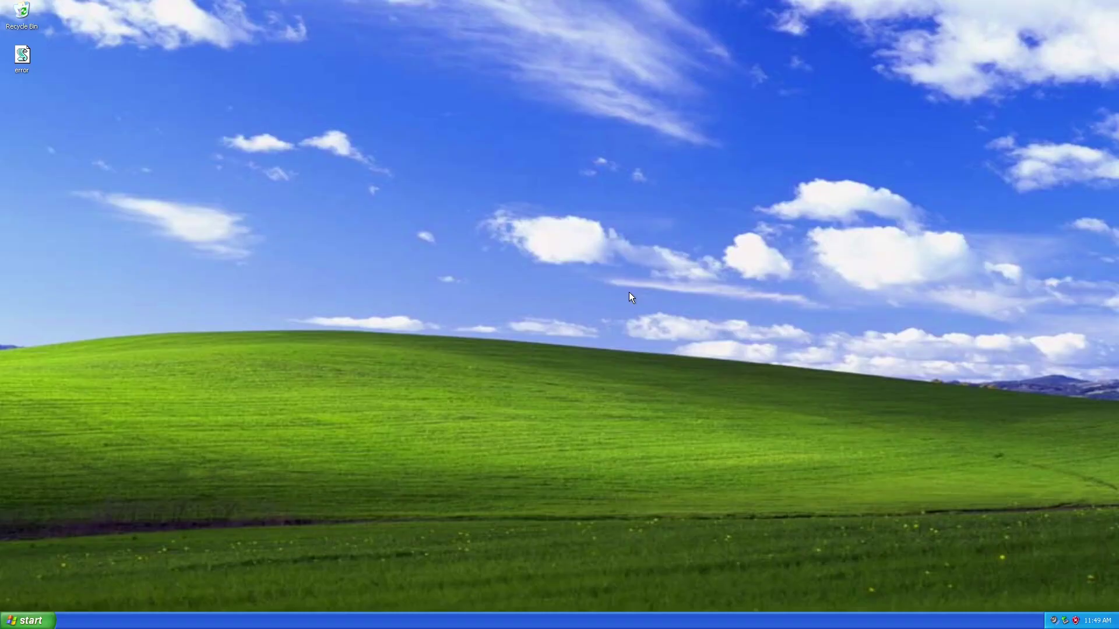
Launch Computer Management, restore its inner console window from full size and reposition it within the main window.
key("super+r")
key("Return")
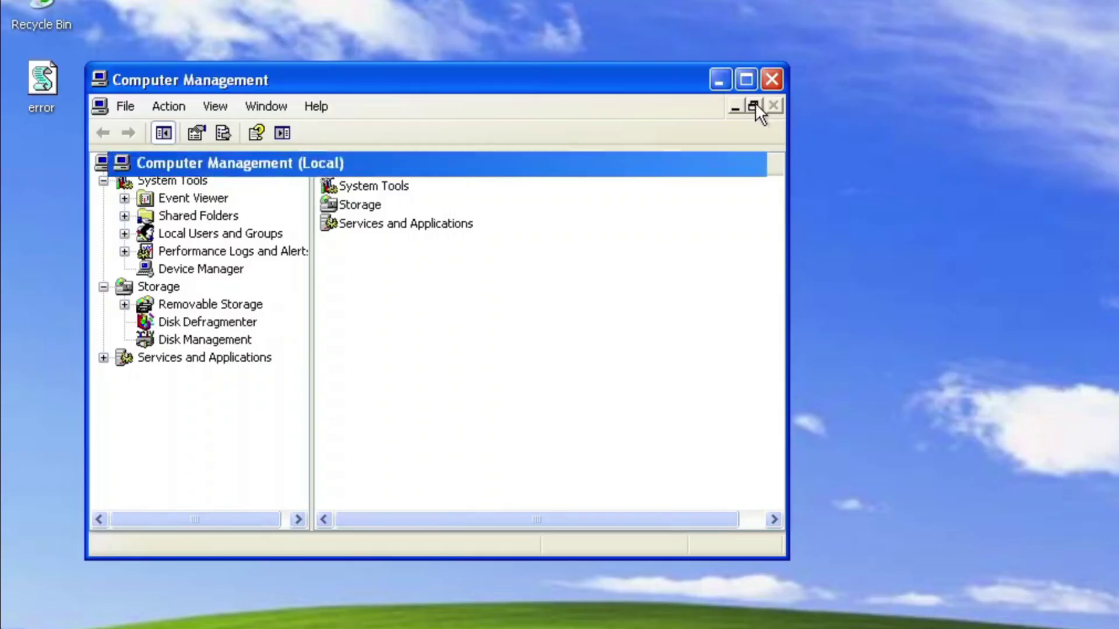
left_click(396, 69)
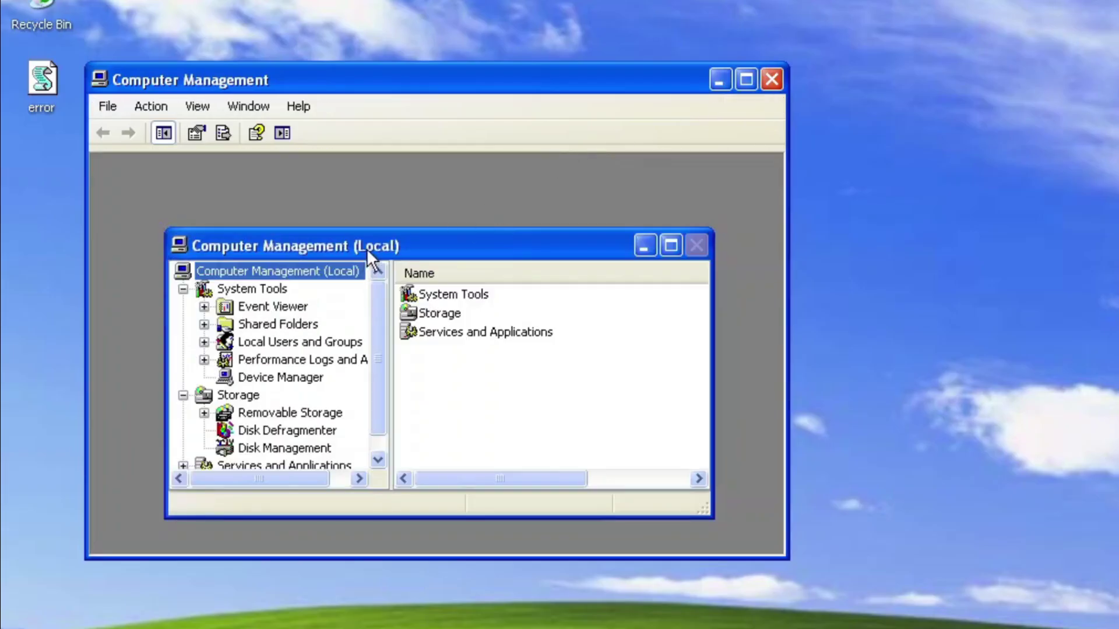
left_click_drag(193, 145, 180, 120)
Create more than nine Console Root windows inside Computer Management.
left_click(132, 71)
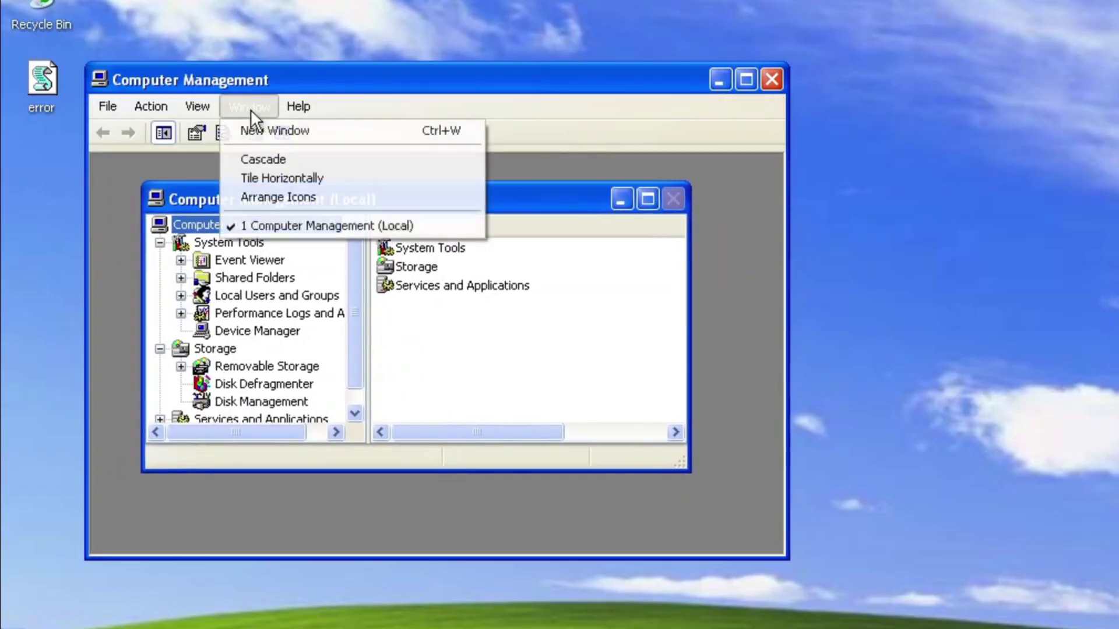
left_click(282, 132)
key("ctrl+w")
key("ctrl+w")
key("ctrl+w")
key("ctrl+w")
key("ctrl+w")
key("ctrl+w")
key("ctrl+w")
key("ctrl+w")
key("ctrl+w")
key("ctrl+w")
key("ctrl+w")
key("ctrl+w")
key("ctrl+w")
key("ctrl+w")
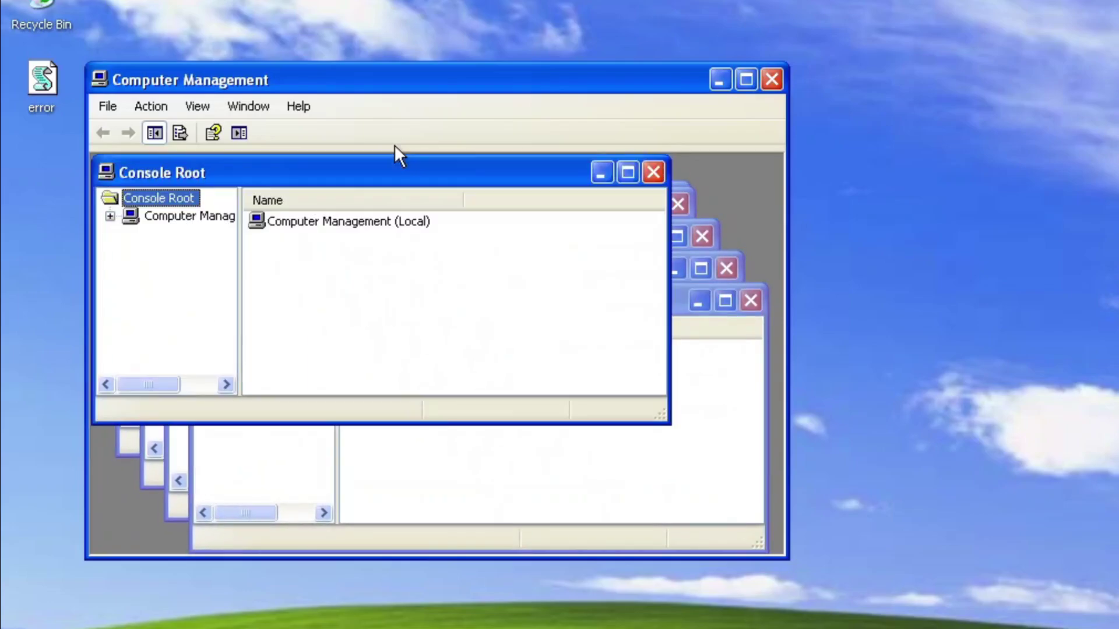
Activate the Computer Management (Local) window, followed by Console Root window 5.
left_click(236, 104)
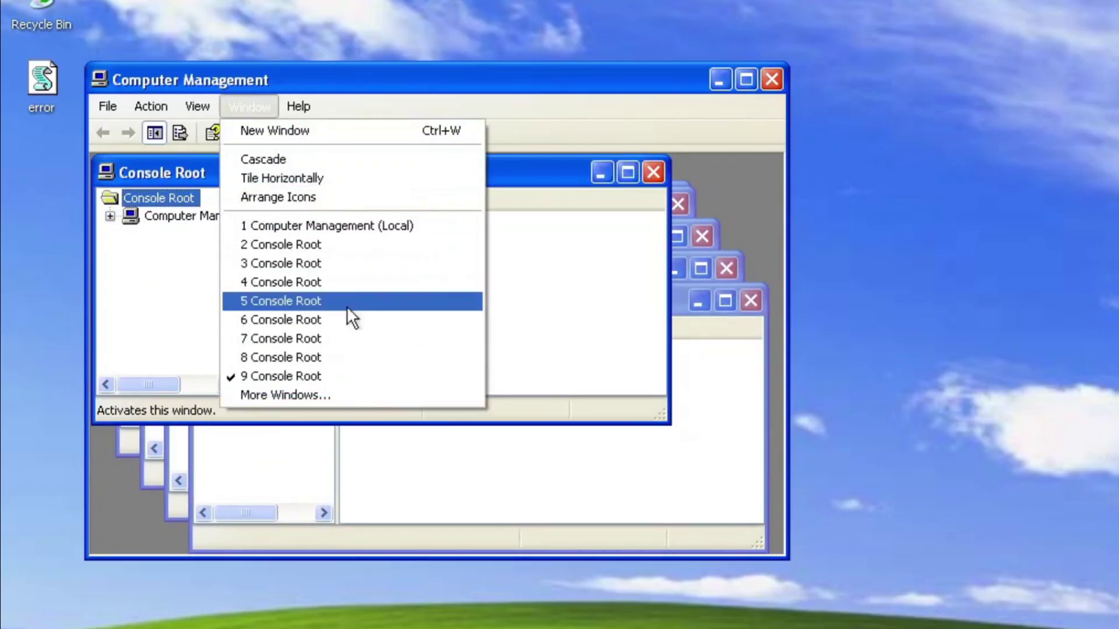
left_click(314, 225)
left_click(259, 106)
left_click(285, 301)
Try several times to open the More Windows list, and move a Console Root window aside.
left_click(249, 106)
left_click(303, 392)
left_click(249, 106)
left_click(285, 395)
left_click(249, 106)
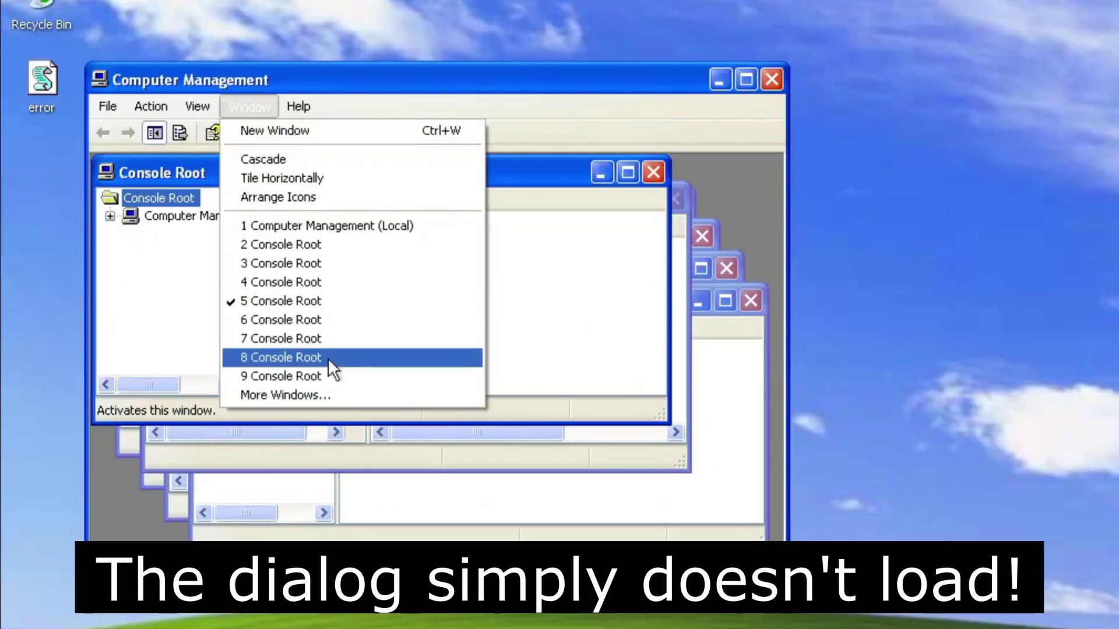
left_click(326, 395)
left_click_drag(338, 179, 441, 233)
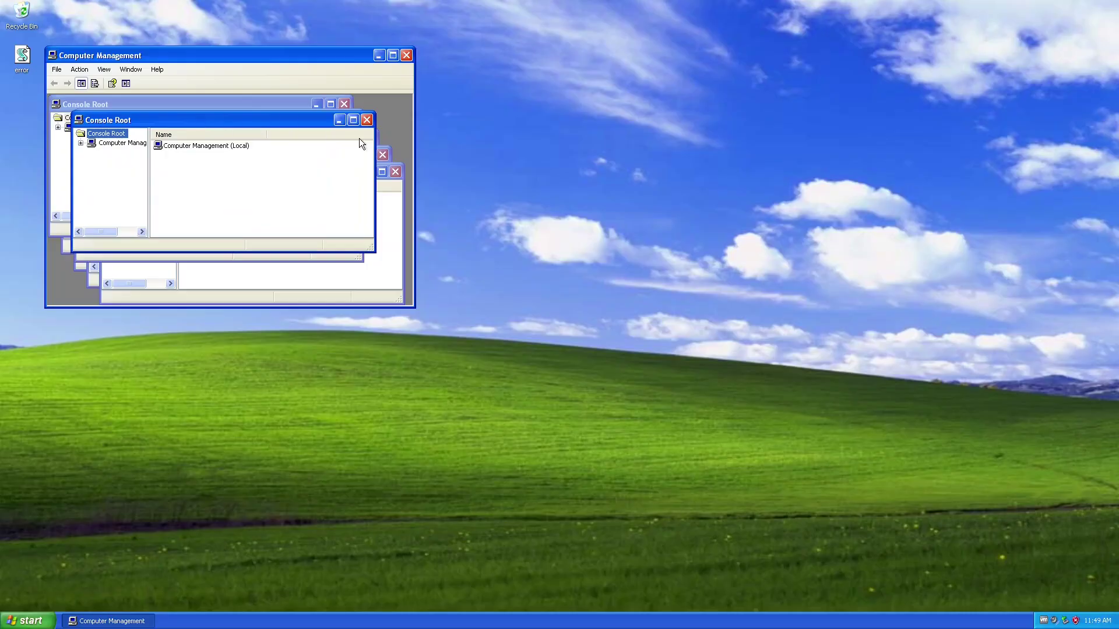
Activate Console Root window 2, followed by Console Root window 8.
left_click(249, 106)
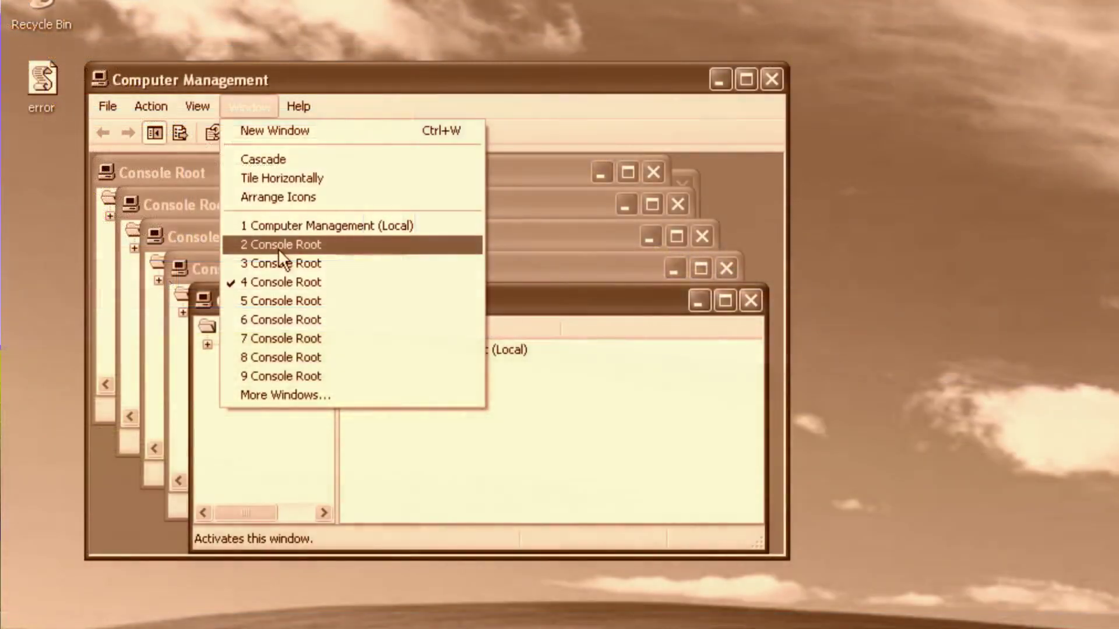
left_click(282, 247)
left_click(249, 106)
left_click(312, 357)
Open the Select Window dialog through More Windows and activate the last Console Root entry.
left_click(249, 106)
left_click(314, 395)
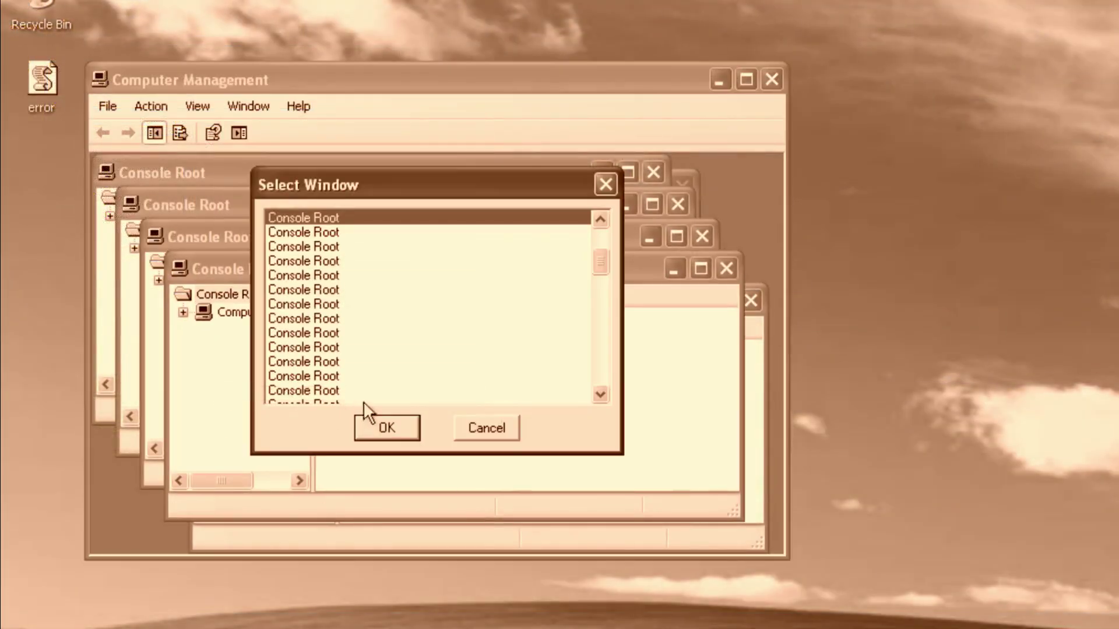
key("End")
left_click_drag(374, 444, 394, 284)
key("End")
left_click(387, 427)
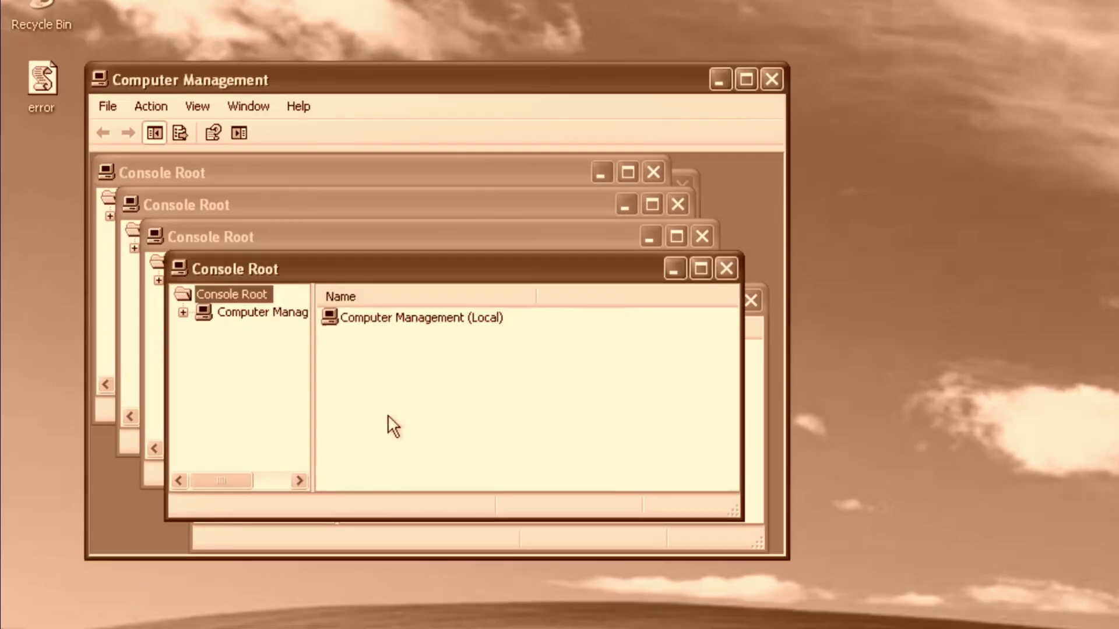
left_click(249, 107)
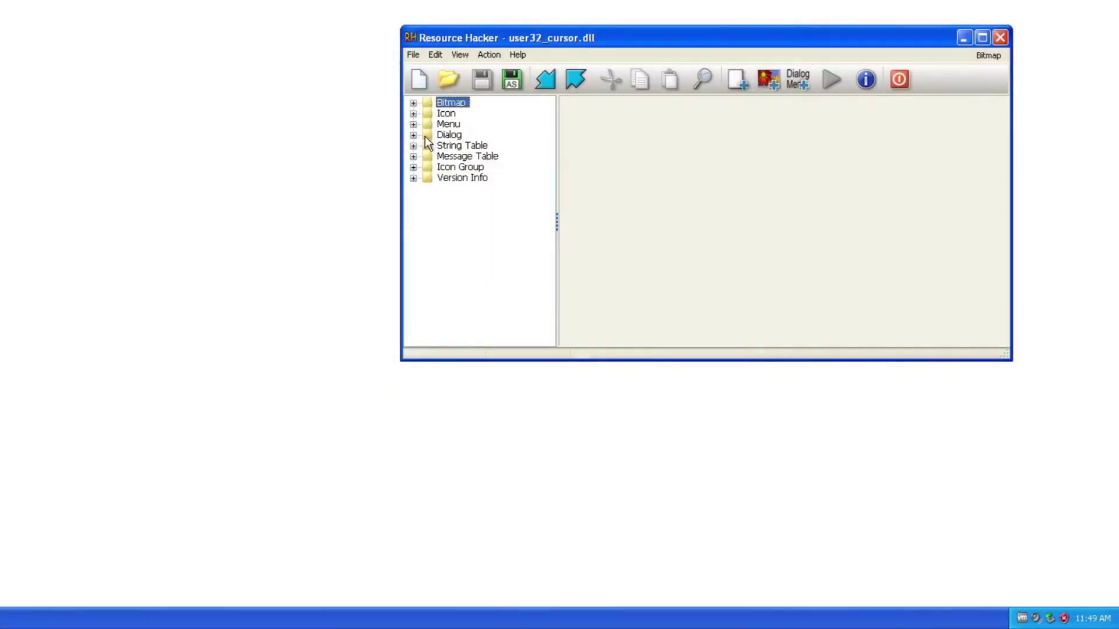
Display dialog resource 9 : 1033 of user32_cursor.dll in Resource Hacker, with its Select Window preview.
left_click(413, 135)
left_click(470, 145)
left_click(954, 399)
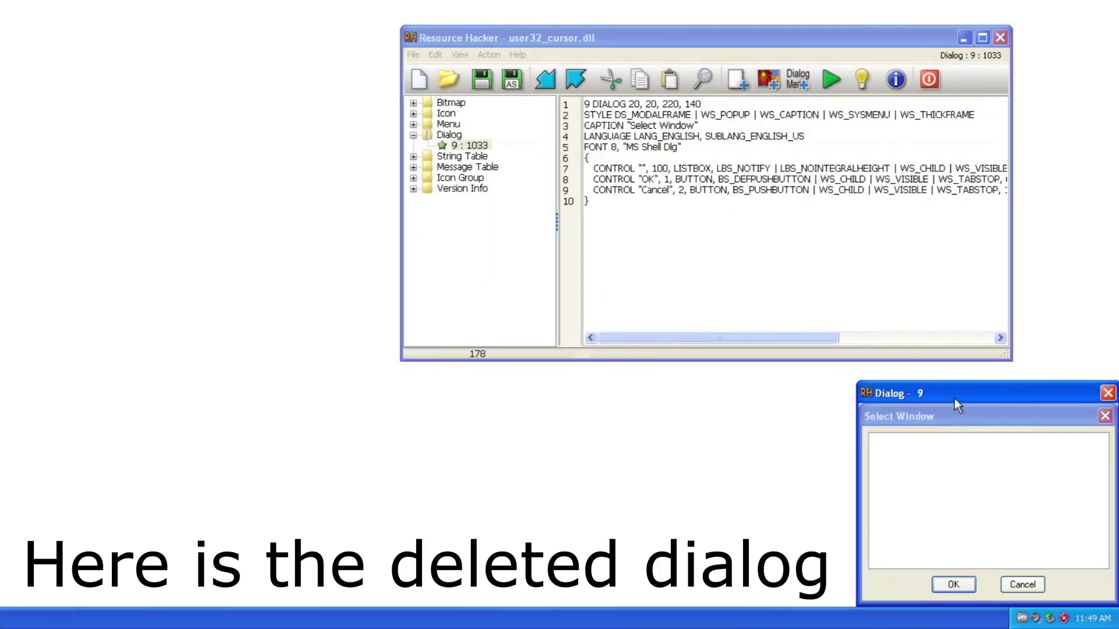
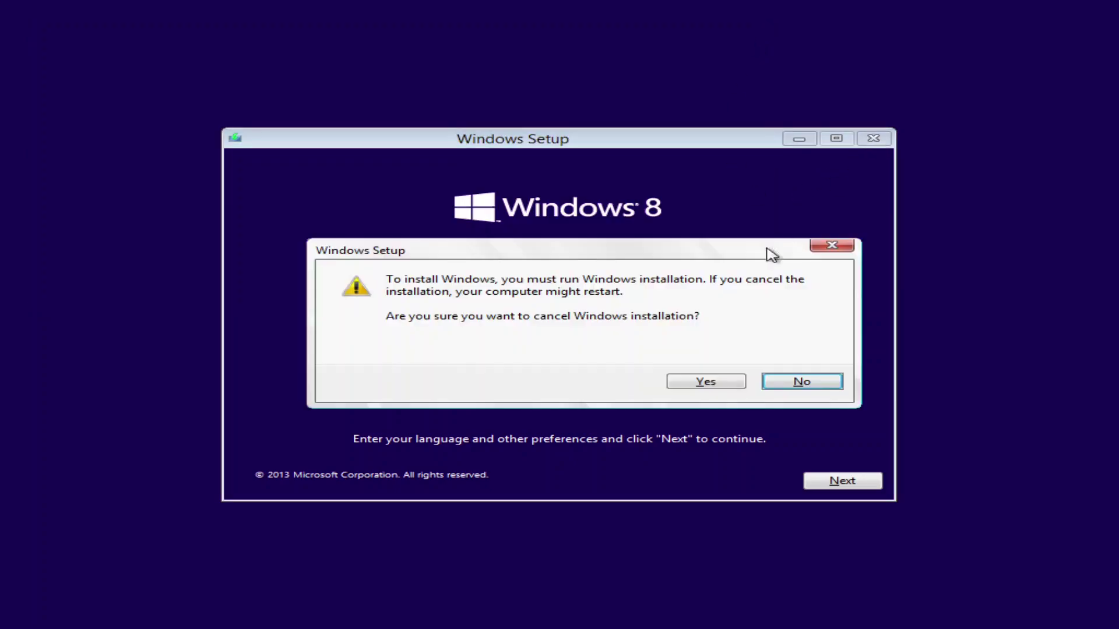
Confirm cancelling the Windows 8 installation to restart, and boot Windows XP in Safe Mode with Command Prompt.
left_click(714, 381)
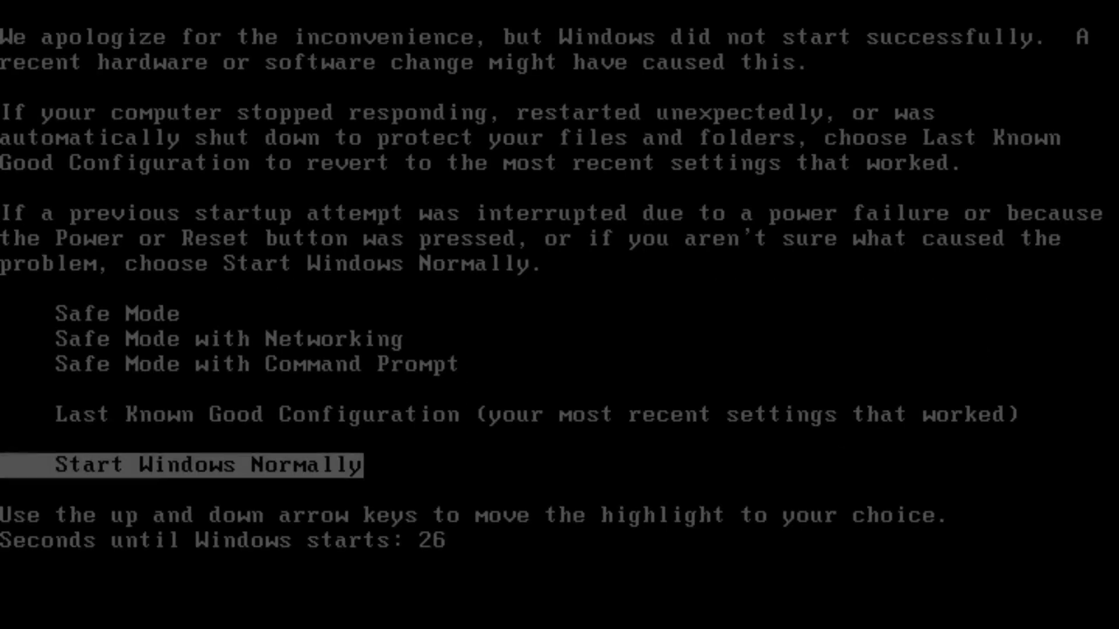
key("Up")
key("Up")
key("Return")
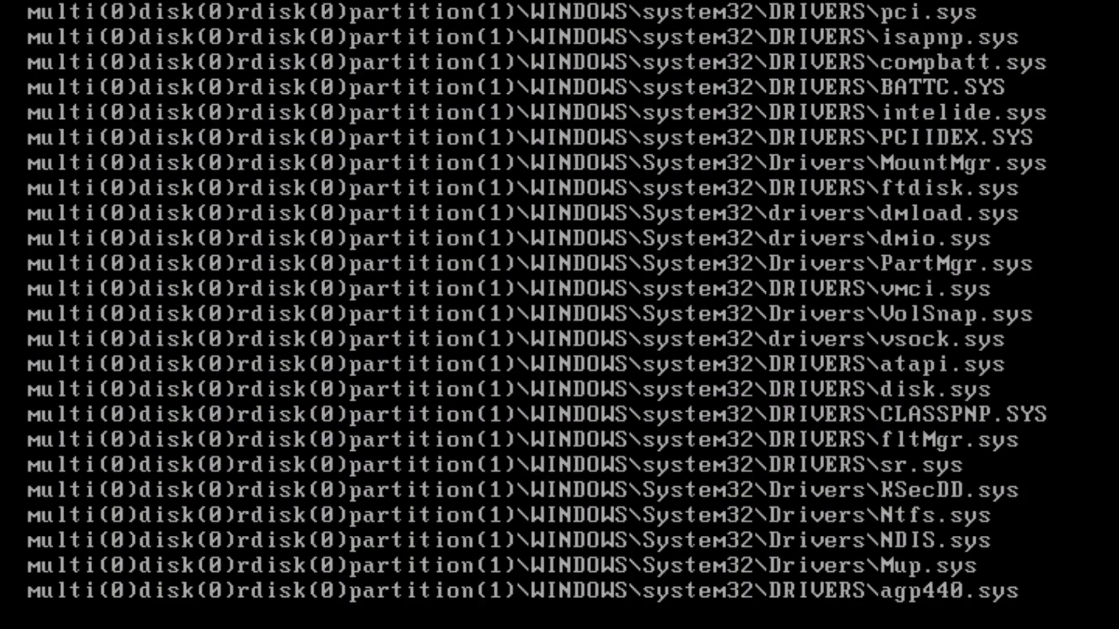
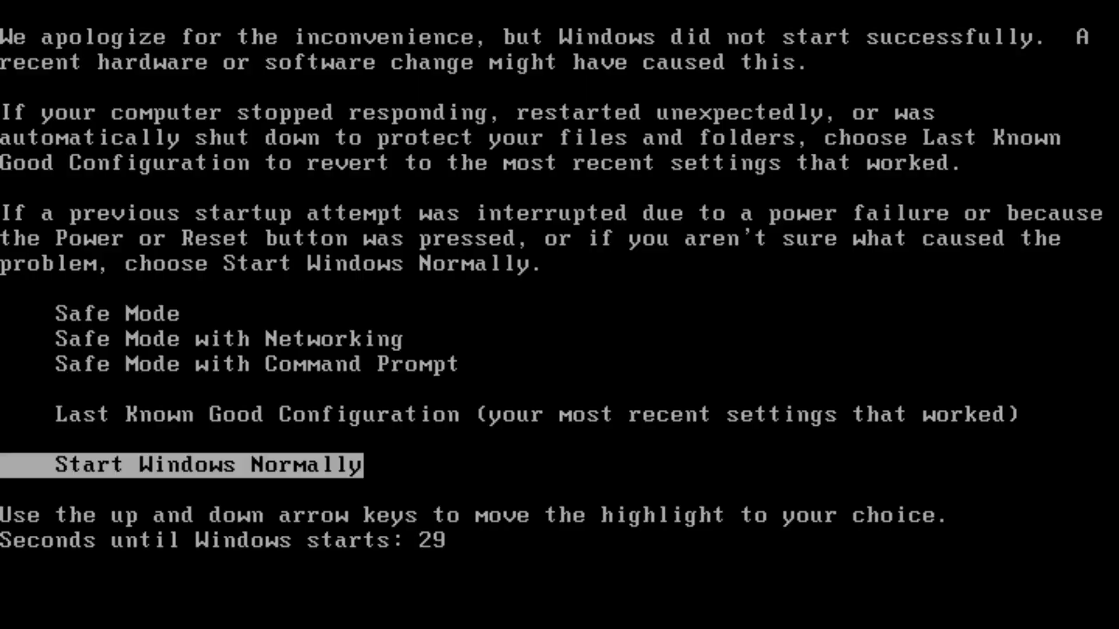
Start Windows XP normally and log on with the second user account.
key("Return")
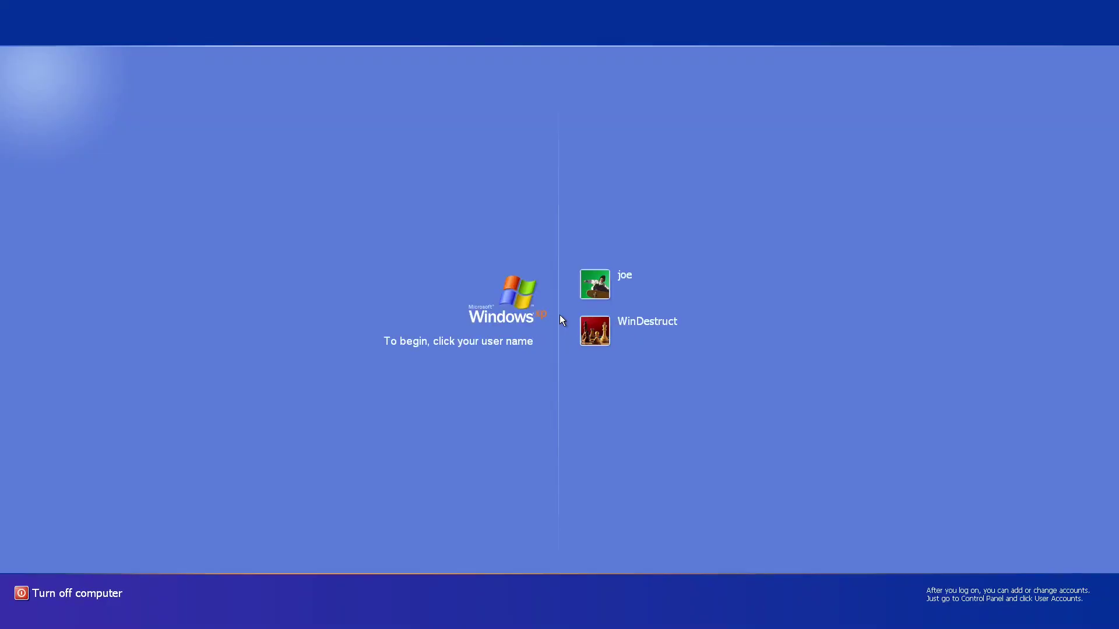
left_click(607, 345)
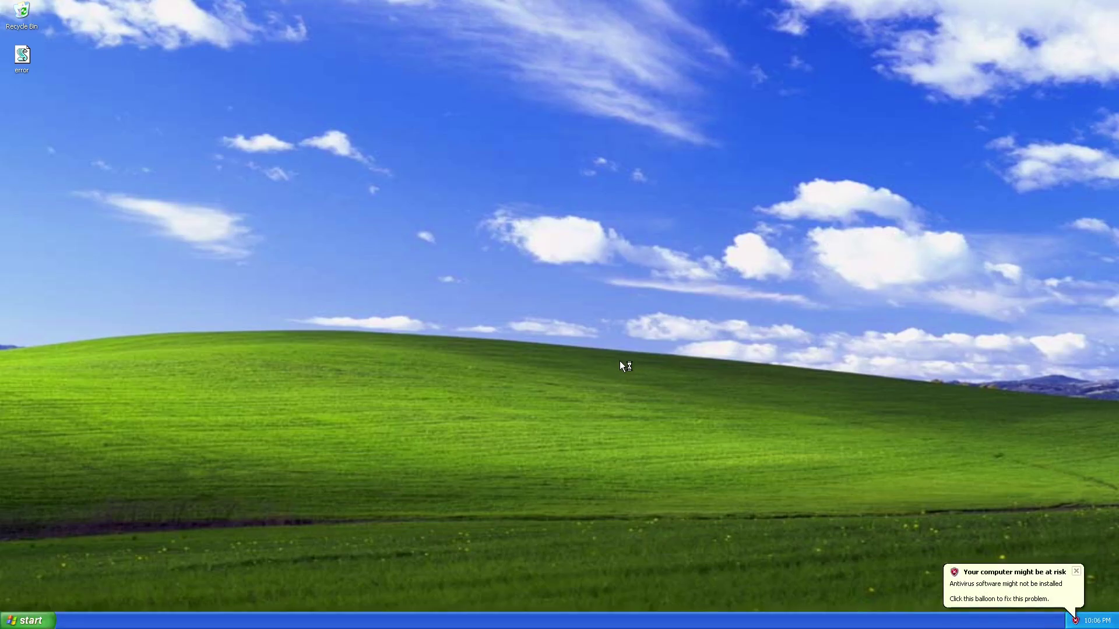
Open the desktop's Display Properties and request context help on the Themes page.
right_click(590, 320)
left_click(564, 307)
right_click(490, 311)
left_click(515, 382)
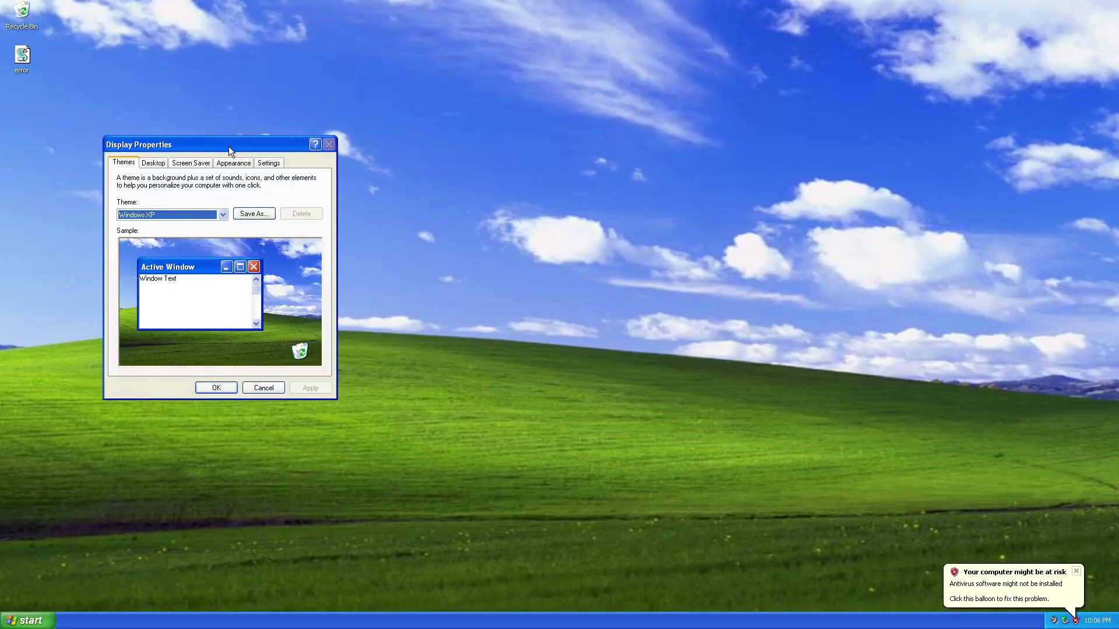
left_click(315, 144)
left_click(243, 187)
Go through the Desktop, Screen Saver, Appearance and Settings pages, open the advanced monitor properties, and cancel out of them.
left_click(153, 163)
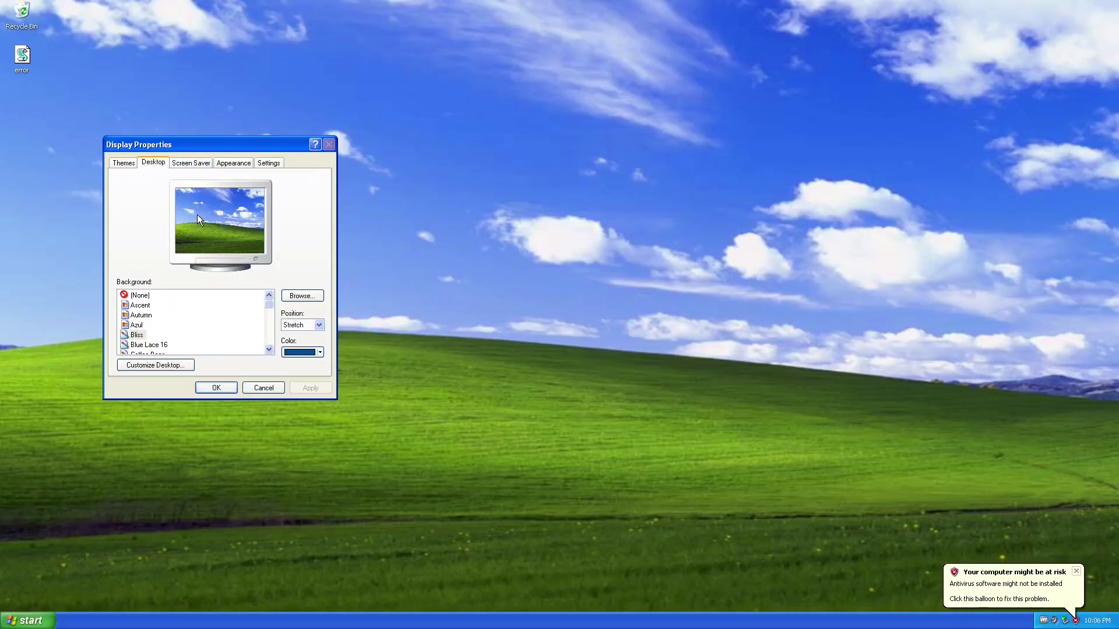
key("ctrl+Tab")
left_click(221, 167)
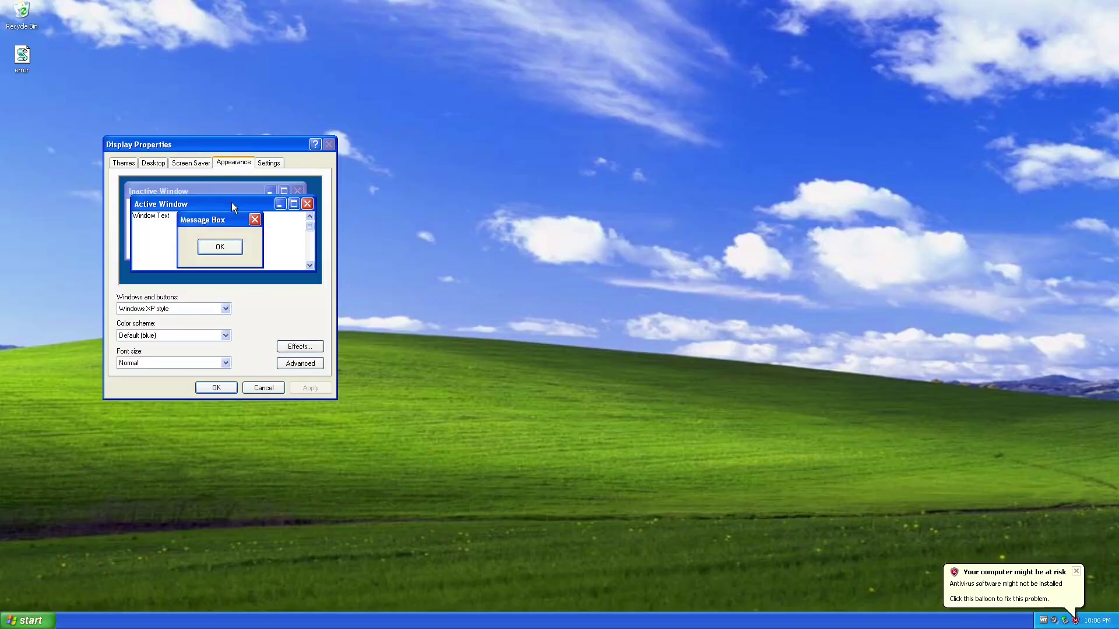
left_click(274, 162)
right_click(269, 214)
left_click(301, 254)
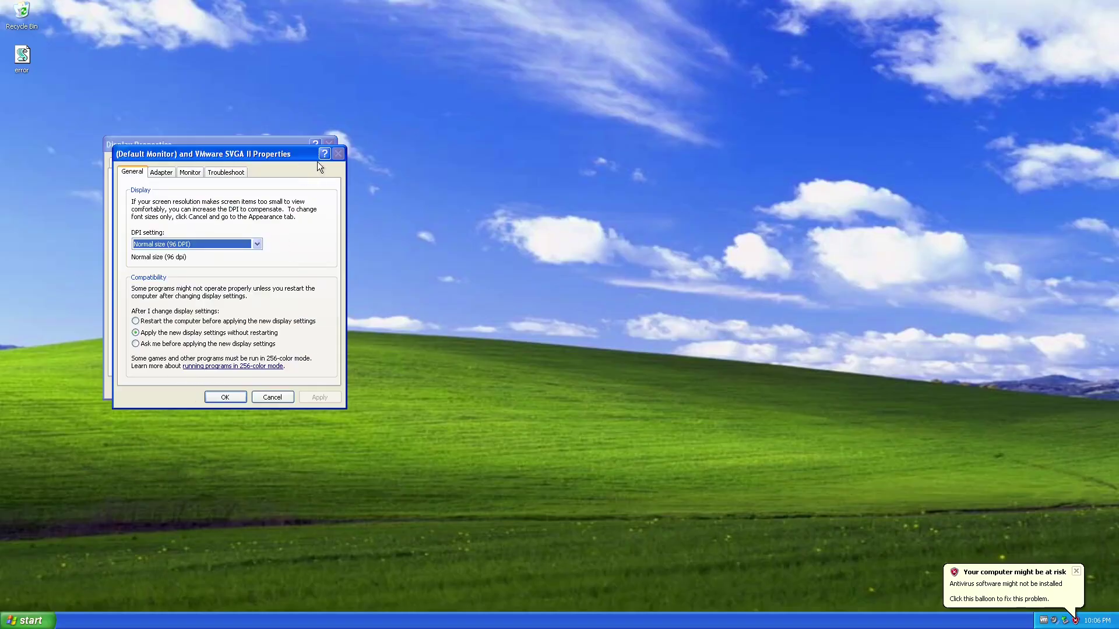
left_click(338, 154)
left_click(271, 397)
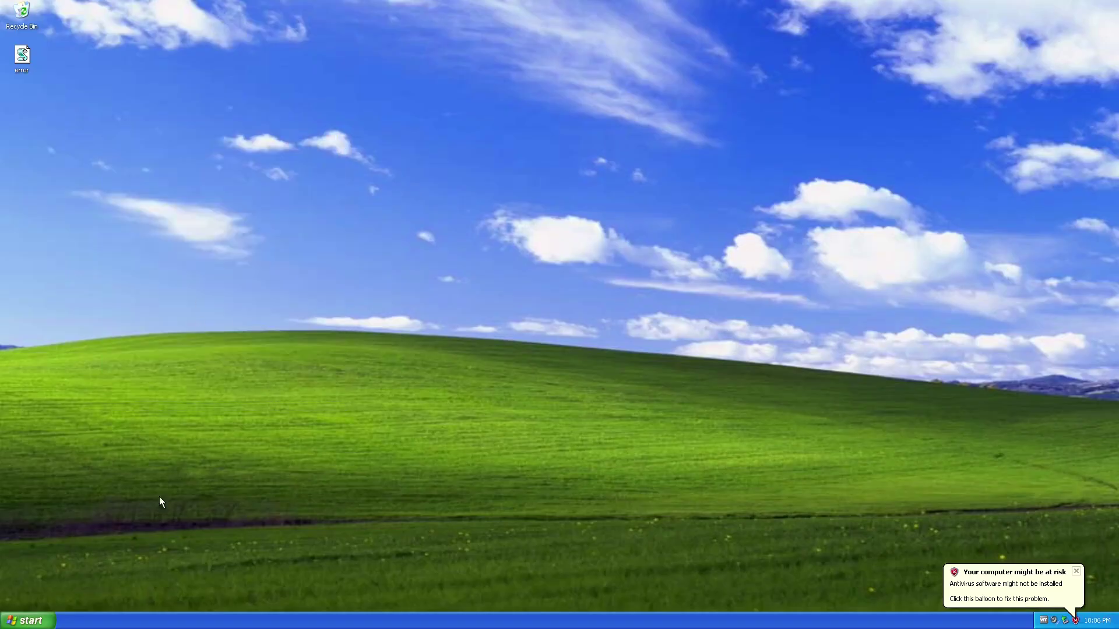
Open Help and Support Center and test maximizing, minimizing and restoring its window.
left_click(27, 620)
left_click(152, 540)
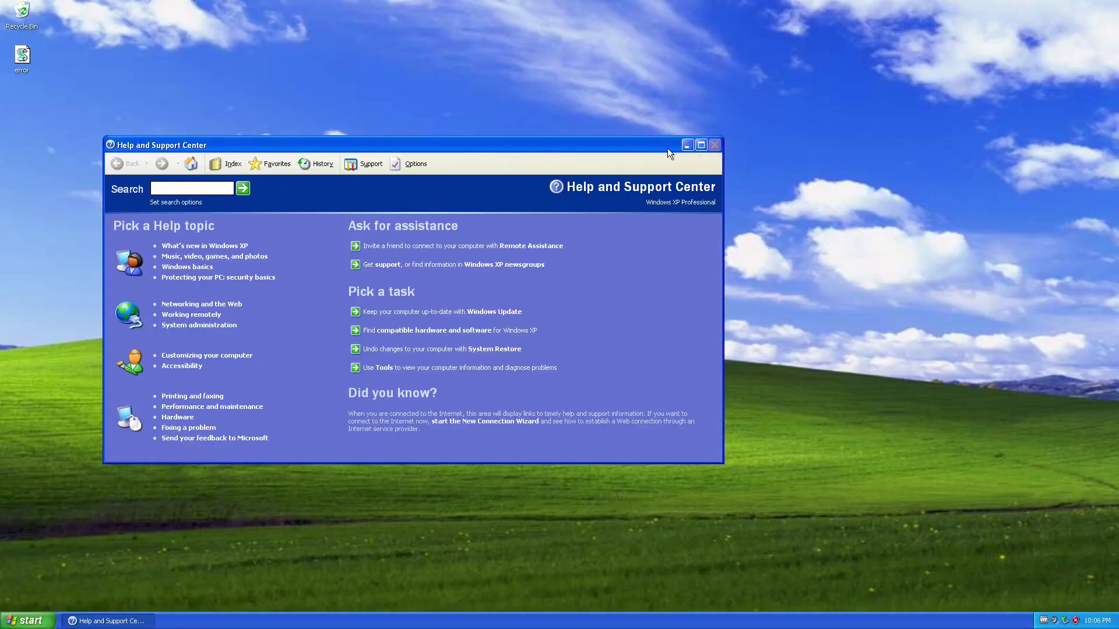
left_click(697, 146)
left_click(1101, 8)
left_click(688, 145)
left_click(110, 620)
Run cmd, move the command prompt window aside, and bring Help and Support Center to the front.
key("super+r")
type("cmd")
key("Return")
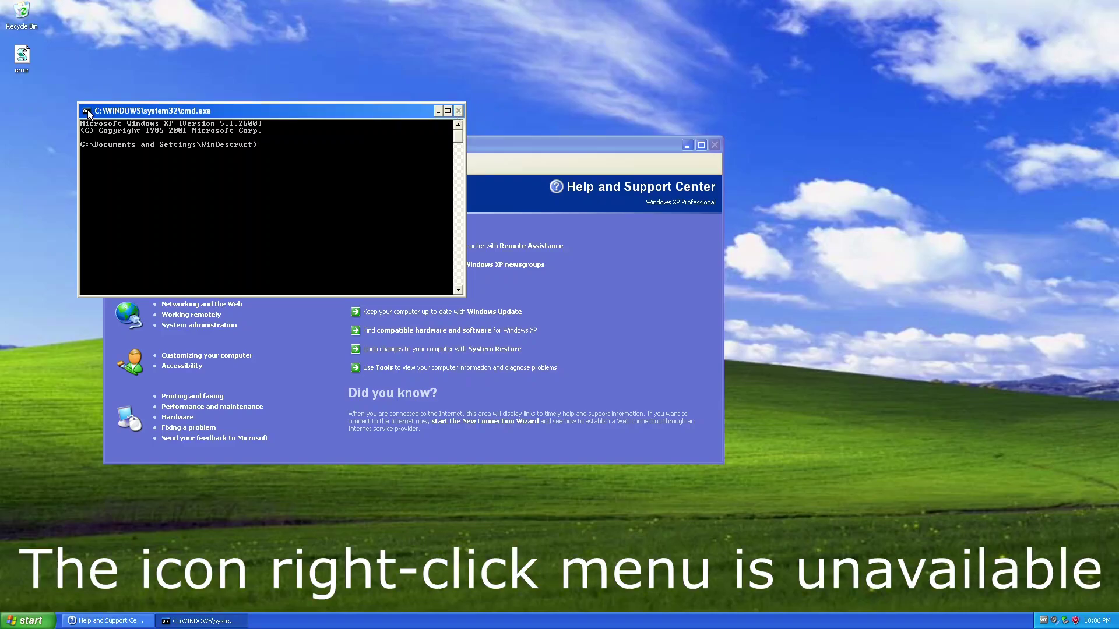
left_click_drag(246, 111, 513, 114)
left_click(169, 145)
Open Display Properties again and show the Desktop page followed by the Screen Saver page.
right_click(997, 217)
left_click(1020, 287)
left_click(63, 45)
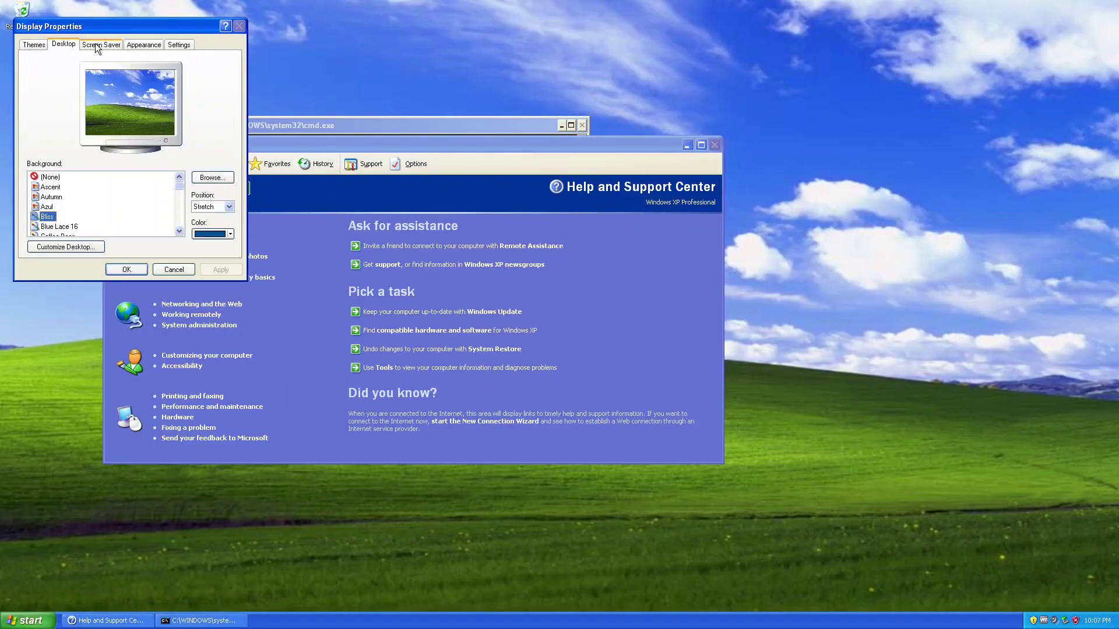
left_click(97, 44)
Run Notepad and enter "e89udfweyq79ry3weq78uori" in the blank document.
key("super+r")
type("norte")
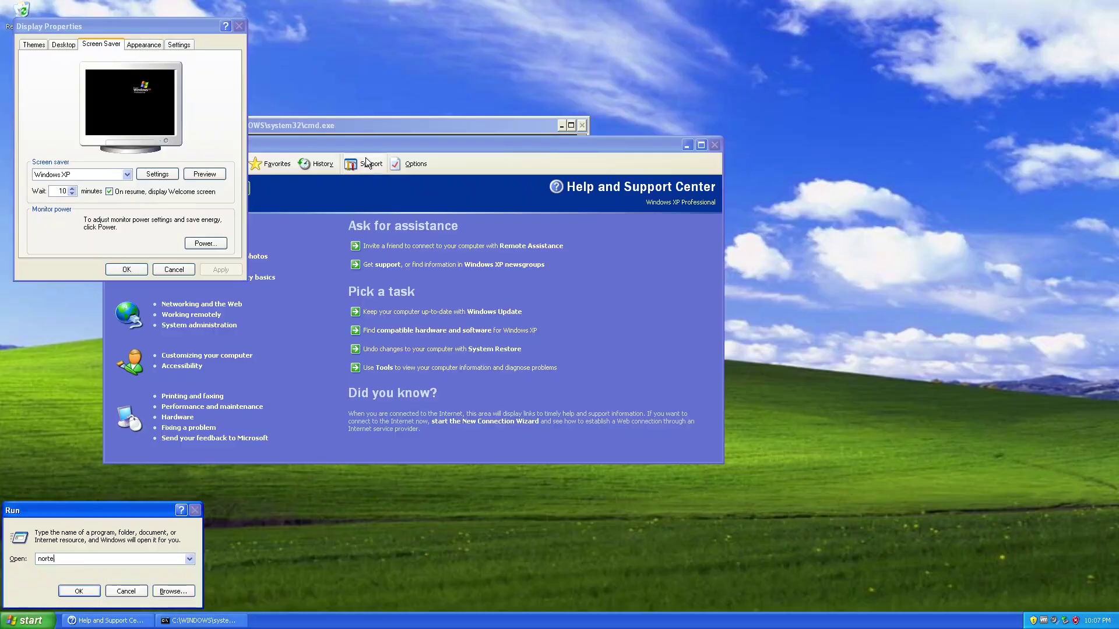
type("epad")
key("Return")
type("e89udfweyq79ry3weq78uo")
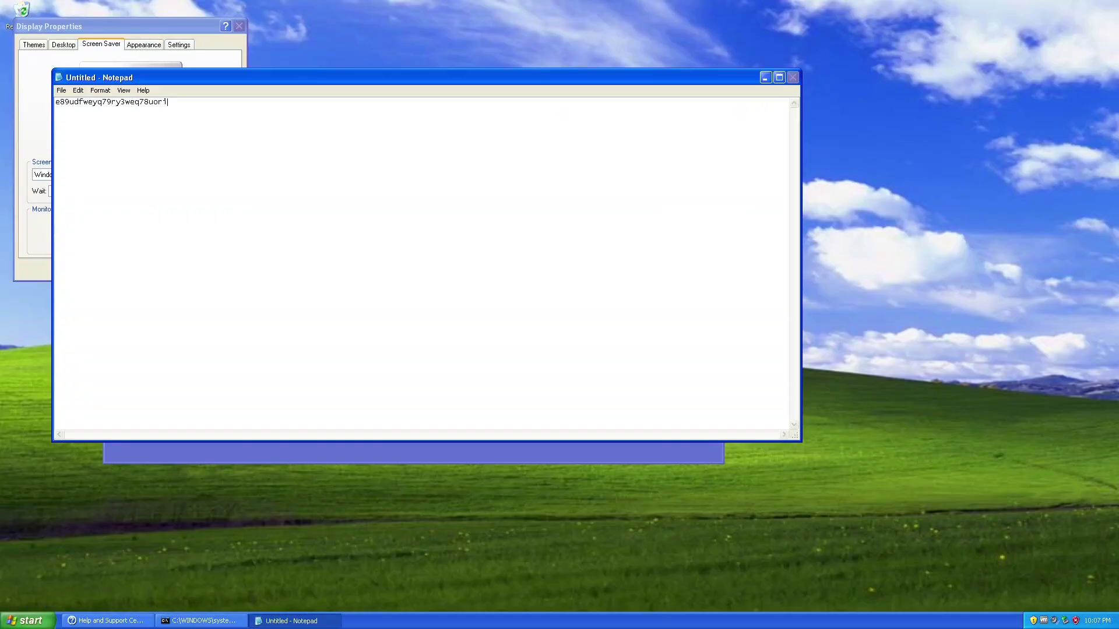
type("ri")
Select and copy the entered line, testing Notepad's context menu on it, and deselect the text.
left_click_drag(168, 102, 55, 103)
key("ctrl+c")
right_click(100, 107)
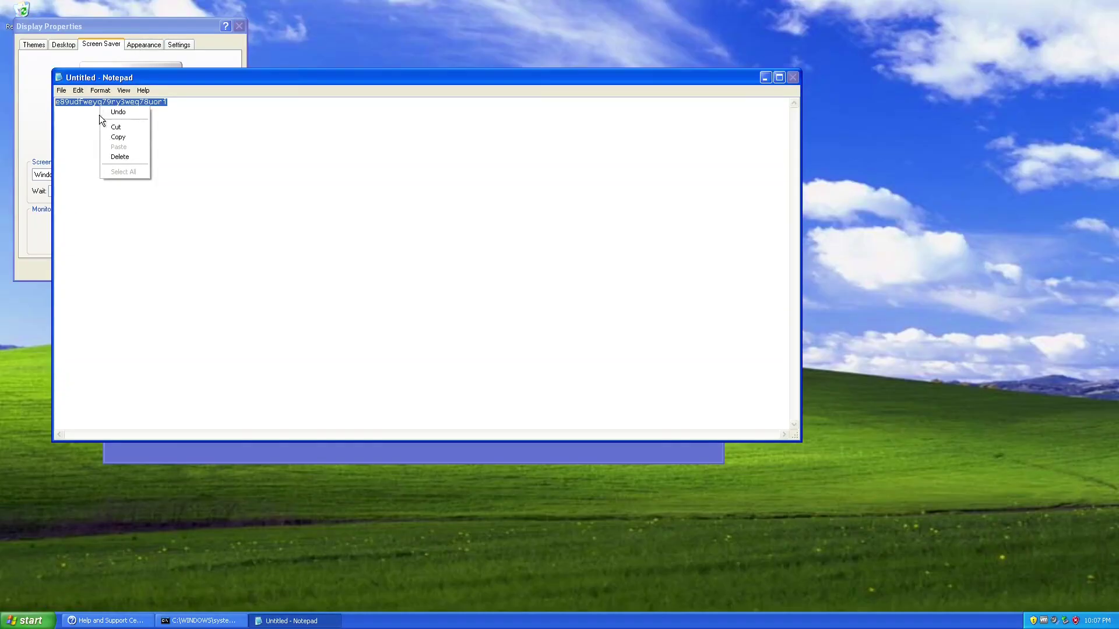
left_click(131, 138)
left_click(152, 107)
right_click(152, 108)
left_click(222, 112)
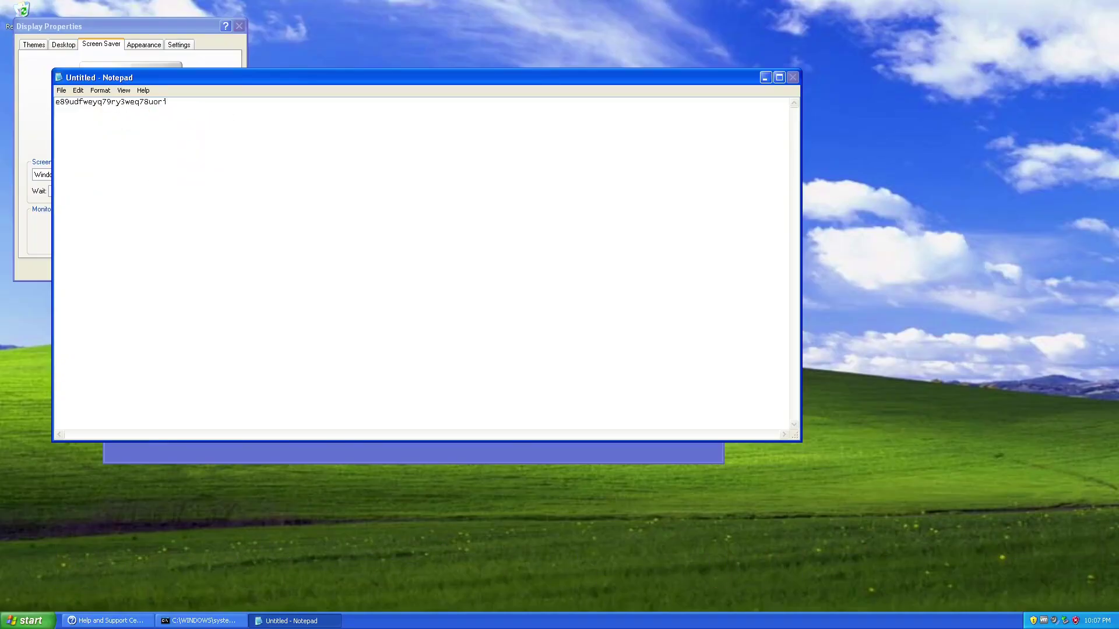
Paste the copied text repeatedly, copy the whole document, and paste it several more times.
key("ctrl+v")
key("ctrl+v")
key("ctrl+v")
key("ctrl+v")
key("ctrl+a")
key("ctrl+c")
key("ctrl+v")
key("ctrl+v")
key("ctrl+v")
key("ctrl+v")
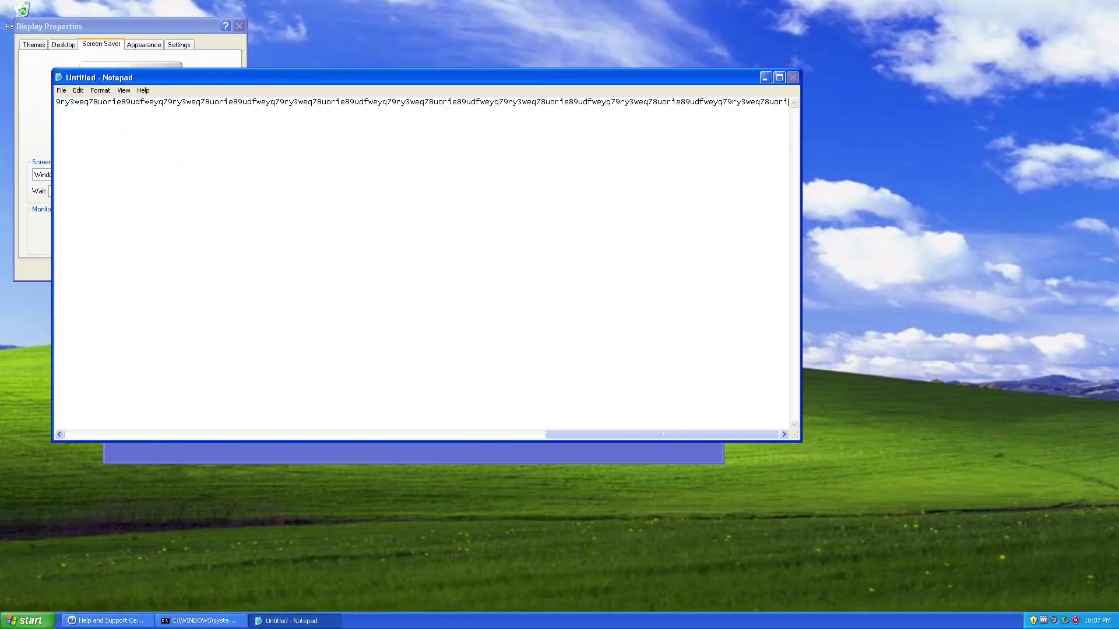
Open and close Notepad's help topics, followed by its About information.
left_click(145, 90)
left_click(169, 100)
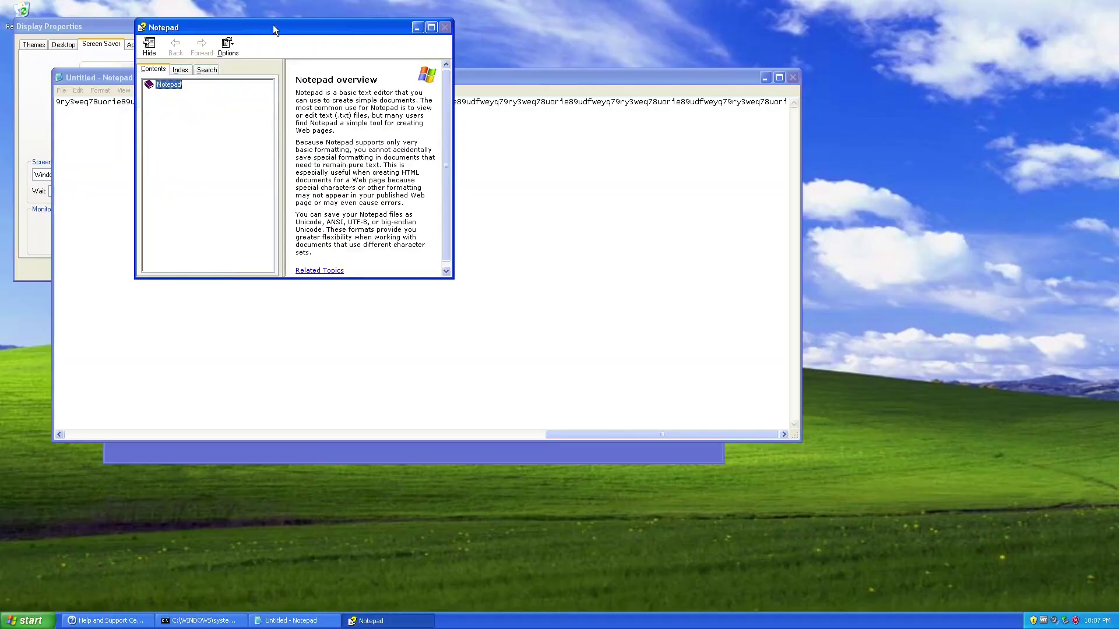
key("alt+F4")
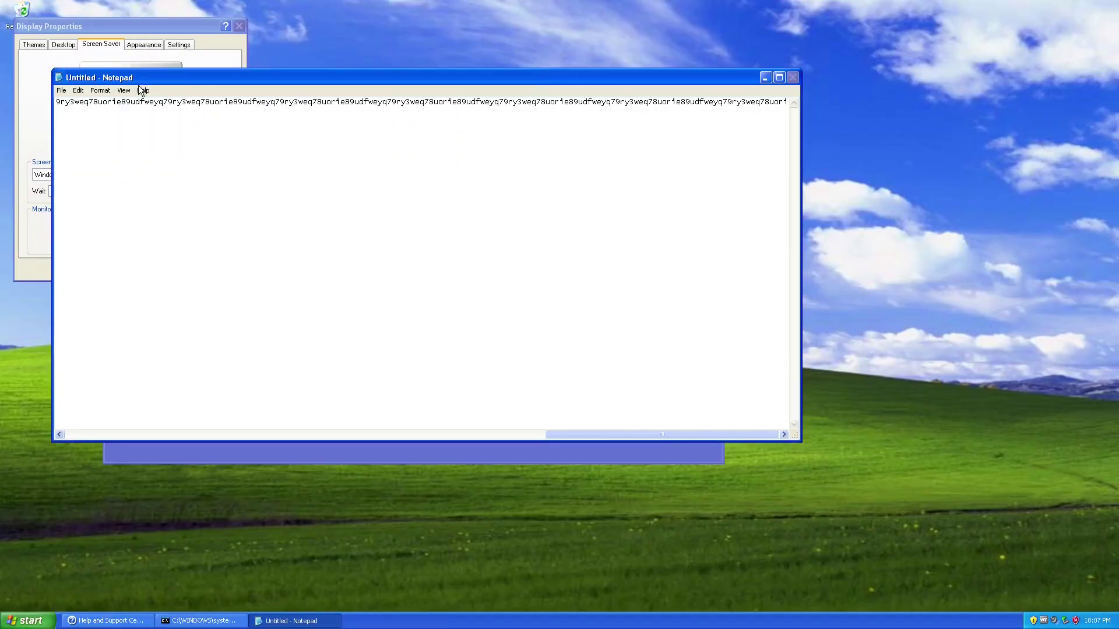
left_click(142, 90)
left_click(175, 113)
key("Escape")
Close Notepad without saving the document.
key("alt+F4")
key("Tab")
key("Return")
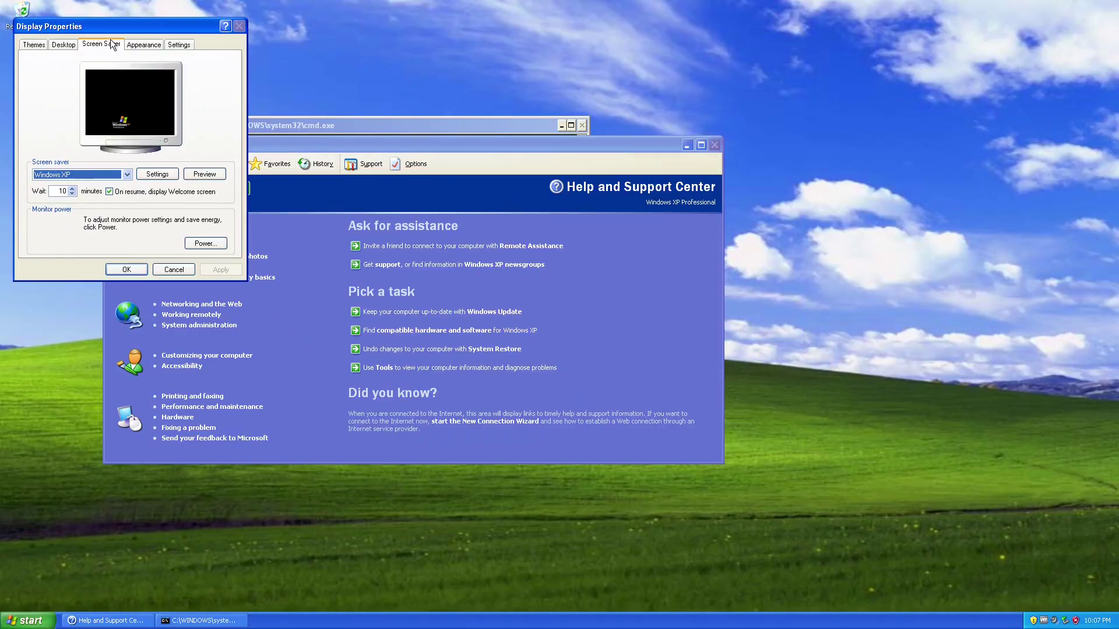
Apply Windows Classic style to windows and buttons in Display Properties.
left_click(144, 44)
left_click(106, 190)
left_click(88, 207)
left_click(220, 270)
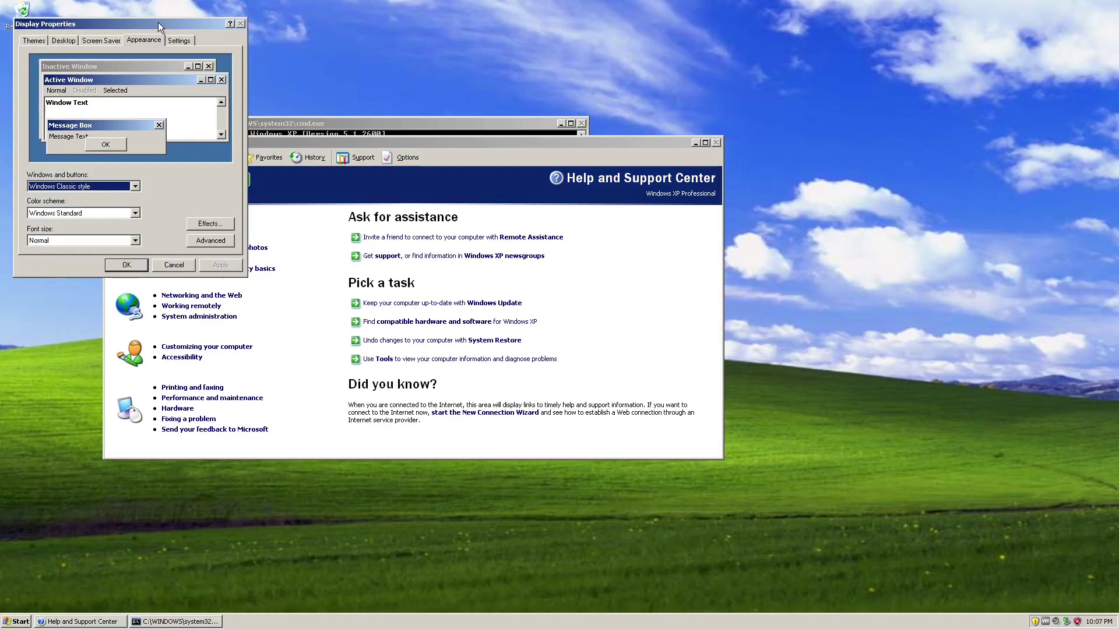
Move the command prompt clear of the other windows, and try moving Display Properties and moving and resizing Help and Support Center.
left_click(373, 142)
left_click_drag(378, 122, 856, 94)
left_click(579, 136)
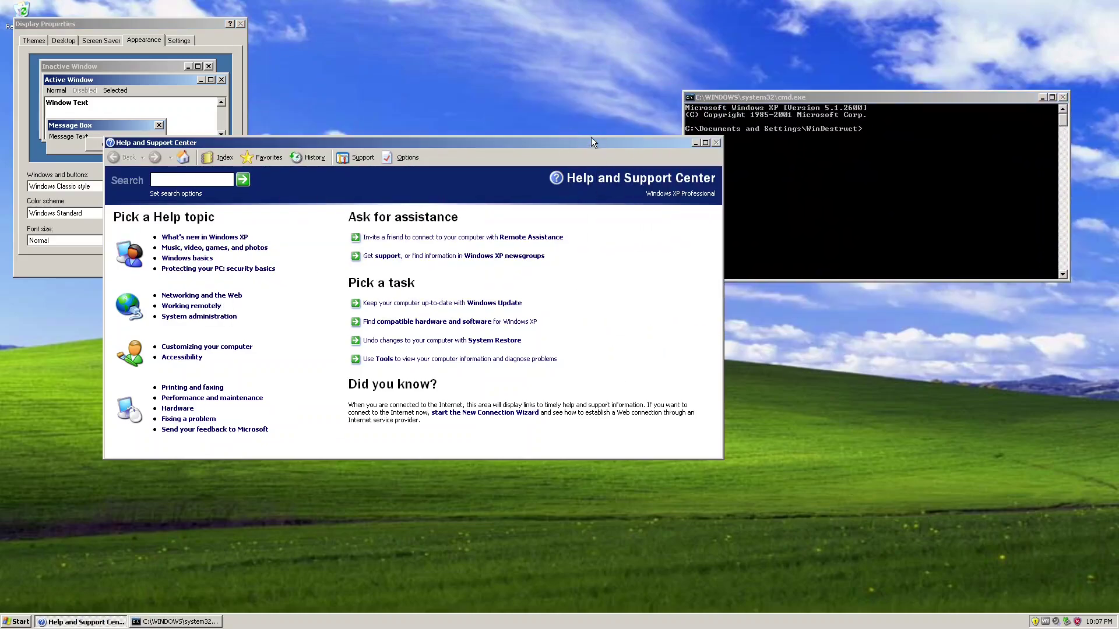
left_click(170, 24)
left_click(721, 460)
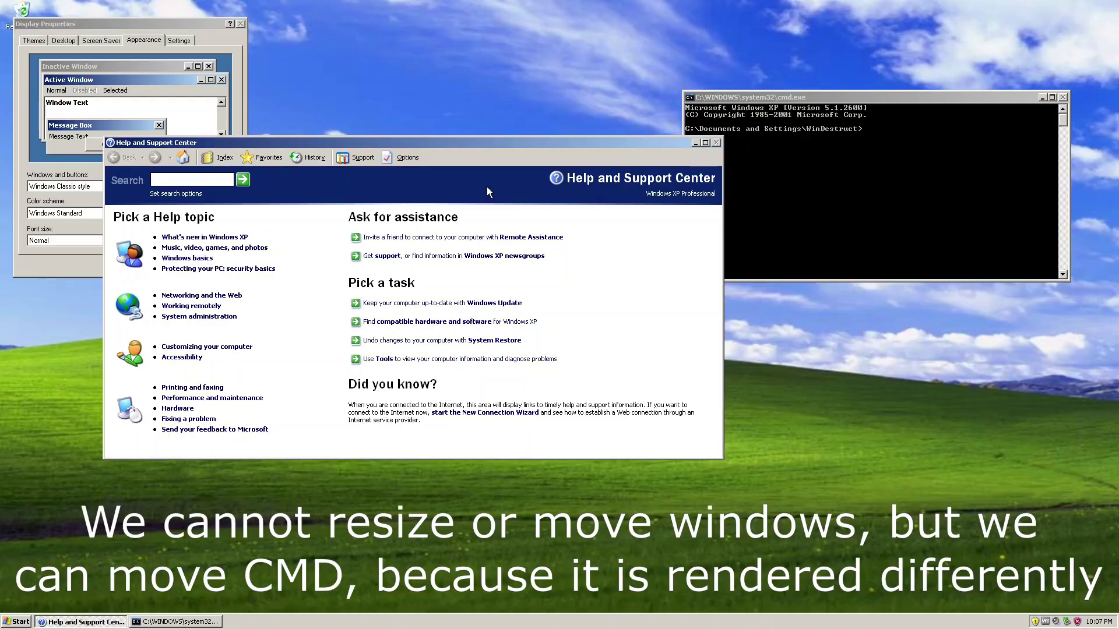
Close Help and Support Center and apply Windows XP style to windows and buttons.
key("alt+F4")
right_click(454, 161)
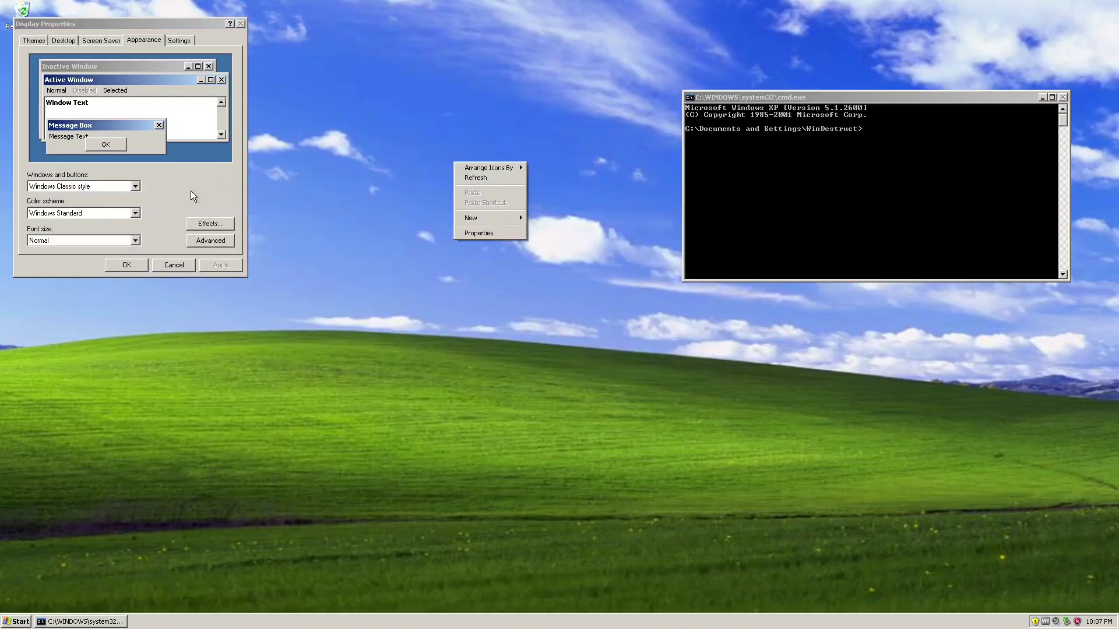
left_click(100, 185)
left_click(72, 196)
left_click(227, 265)
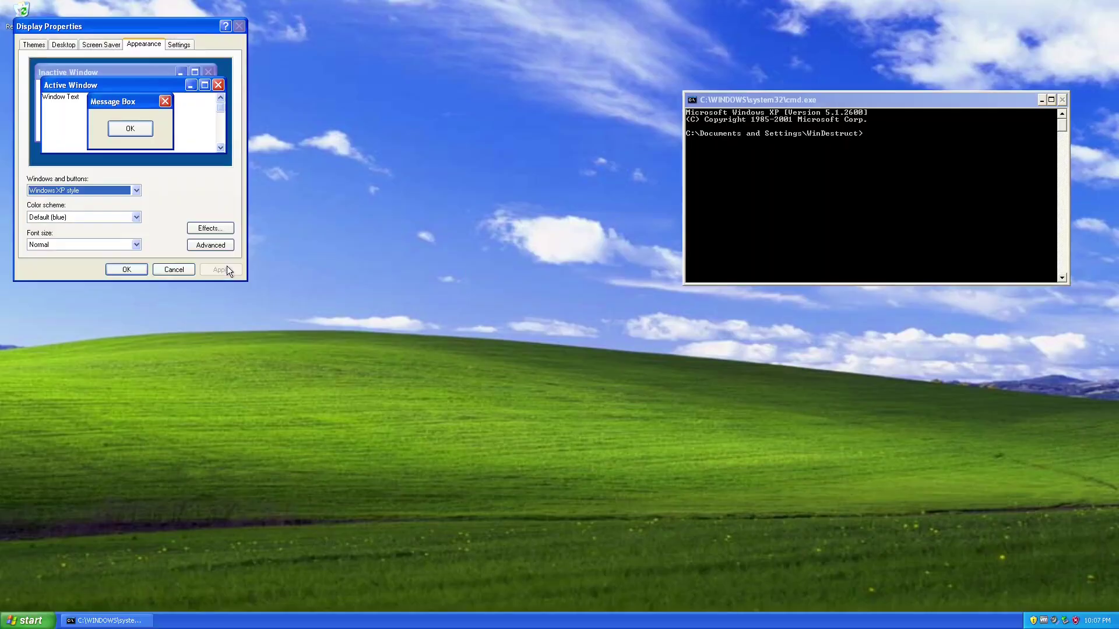
Open Control Panel, switch it to Category View, and open Folder Options under Appearance and Themes.
left_click(28, 620)
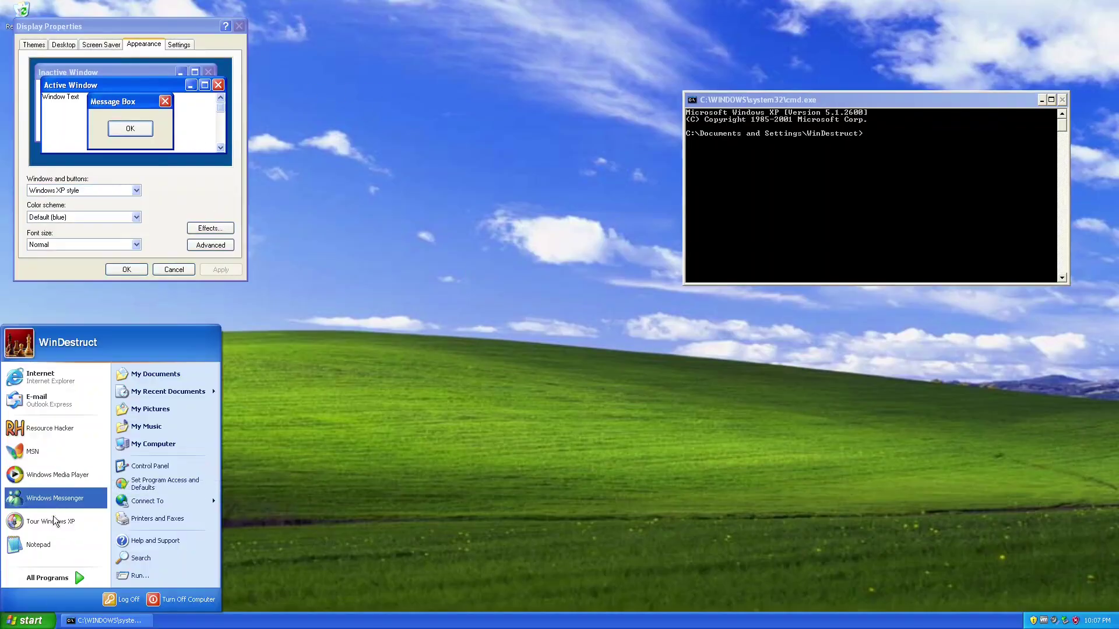
left_click(150, 466)
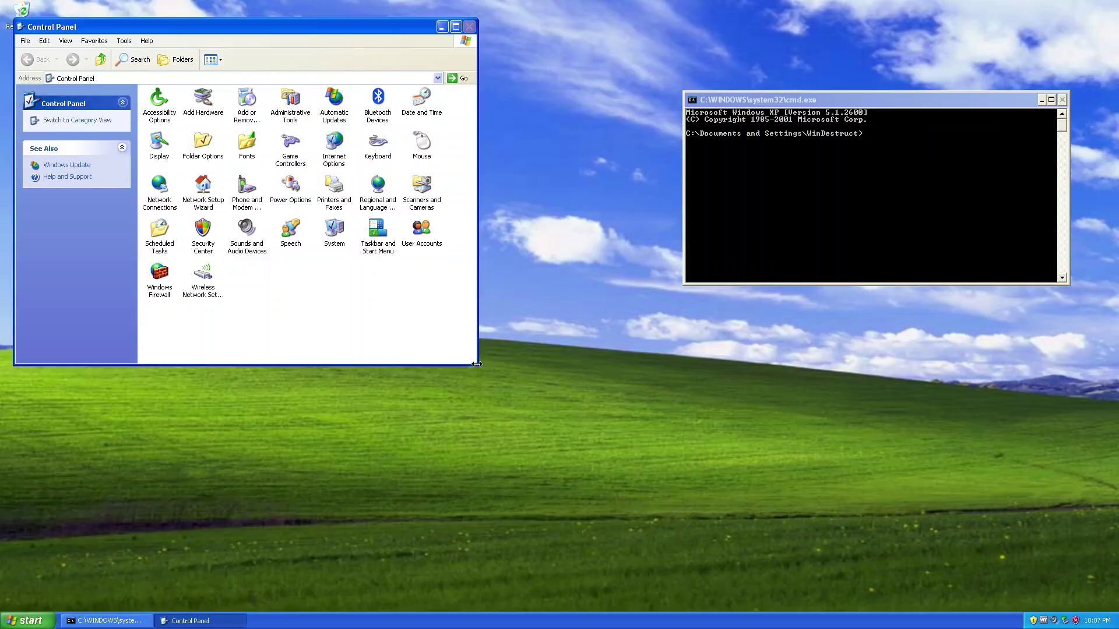
left_click(68, 120)
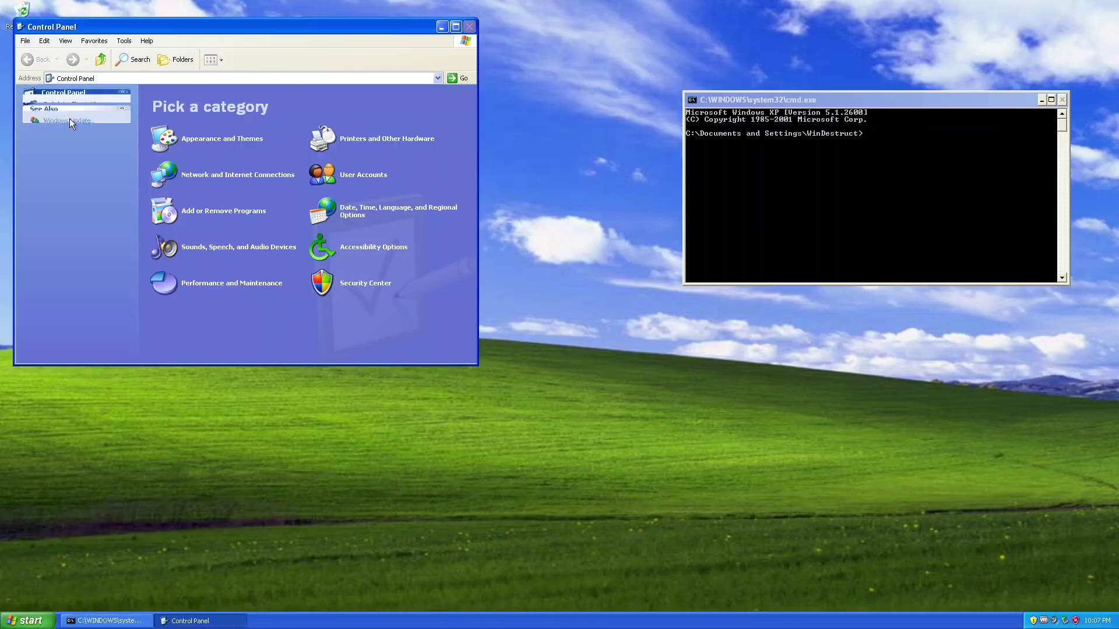
left_click(215, 145)
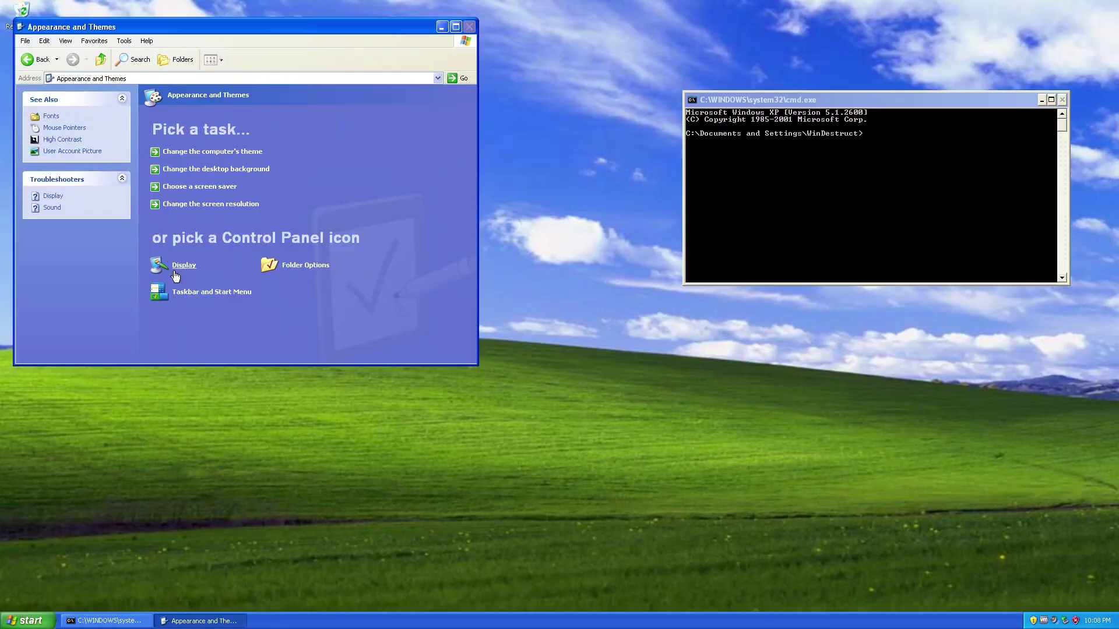
left_click(296, 269)
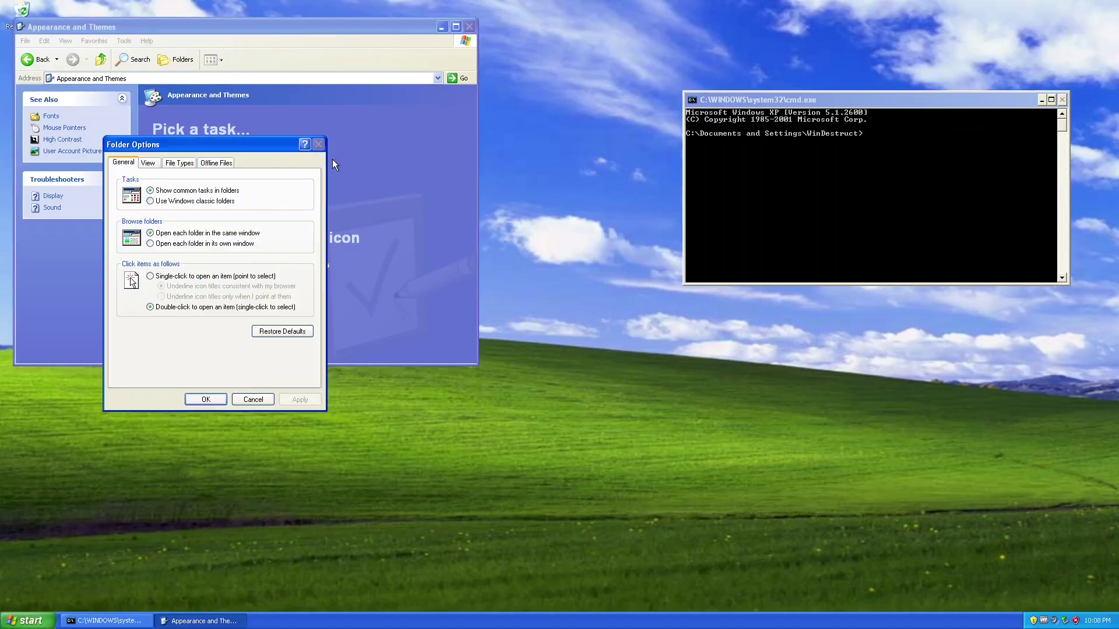
Close Folder Options, Appearance and Themes and Display Properties, and exit the command prompt.
key("alt+F4")
key("alt+F4")
key("alt+F4")
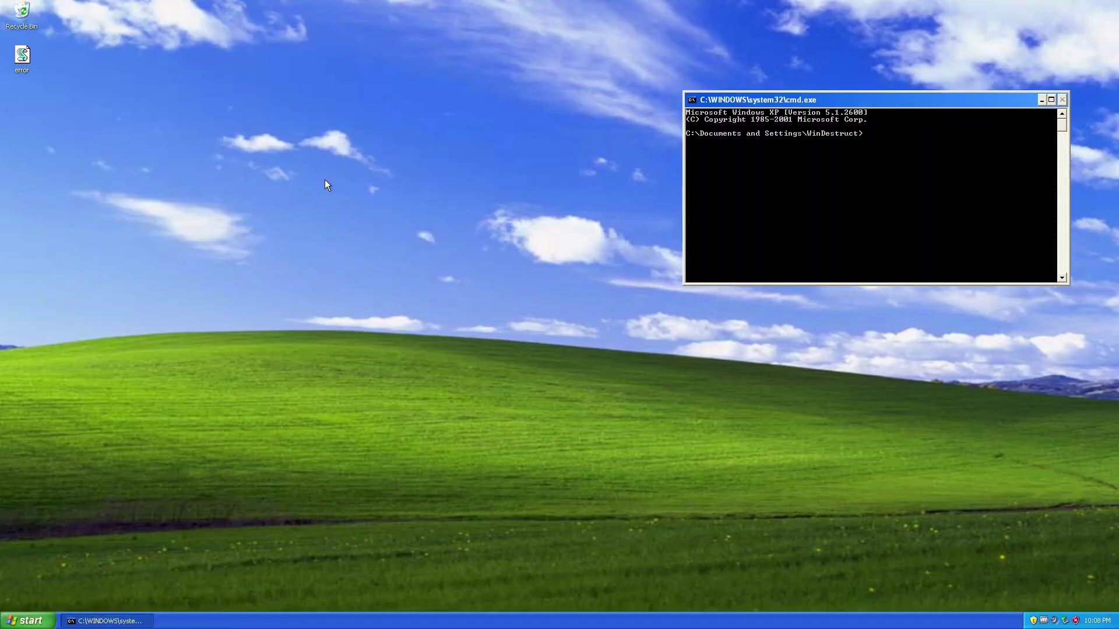
type("t")
key("Return")
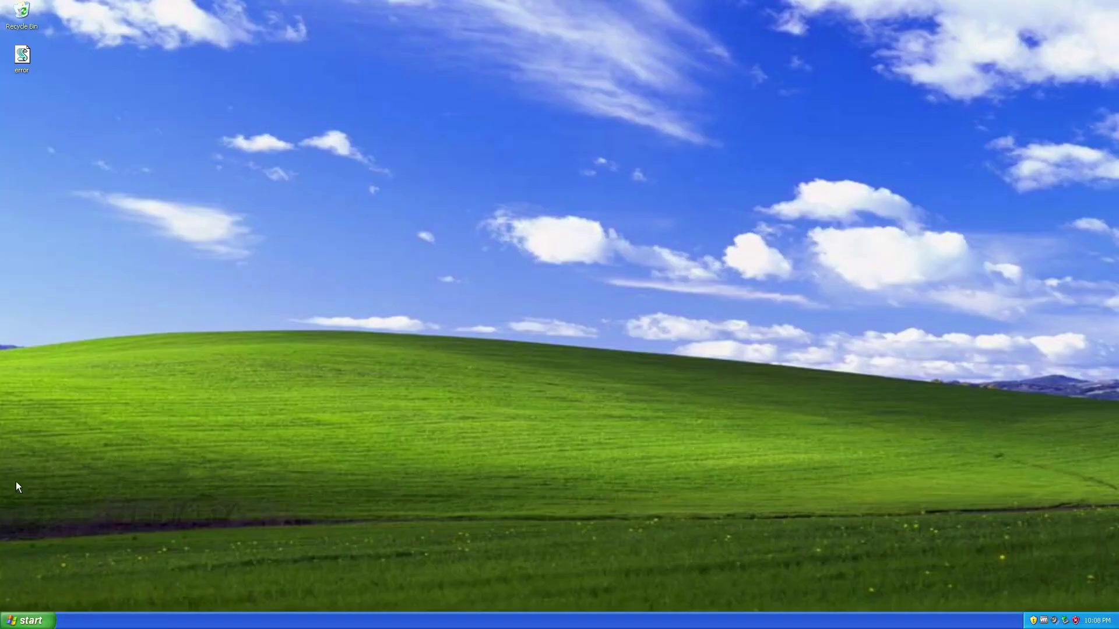
Open Task Manager and look through its Processes, Performance, Networking and Users pages.
left_click(28, 620)
right_click(188, 620)
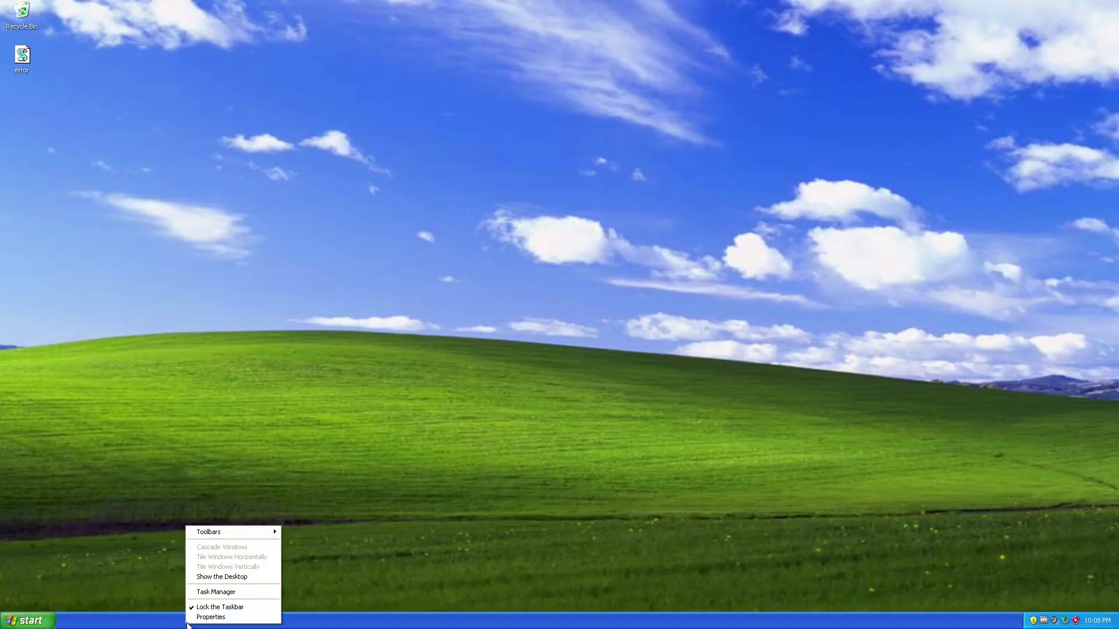
left_click(225, 591)
left_click(70, 44)
left_click(108, 44)
left_click(149, 44)
left_click(175, 45)
Open the taskbar's Properties.
right_click(187, 620)
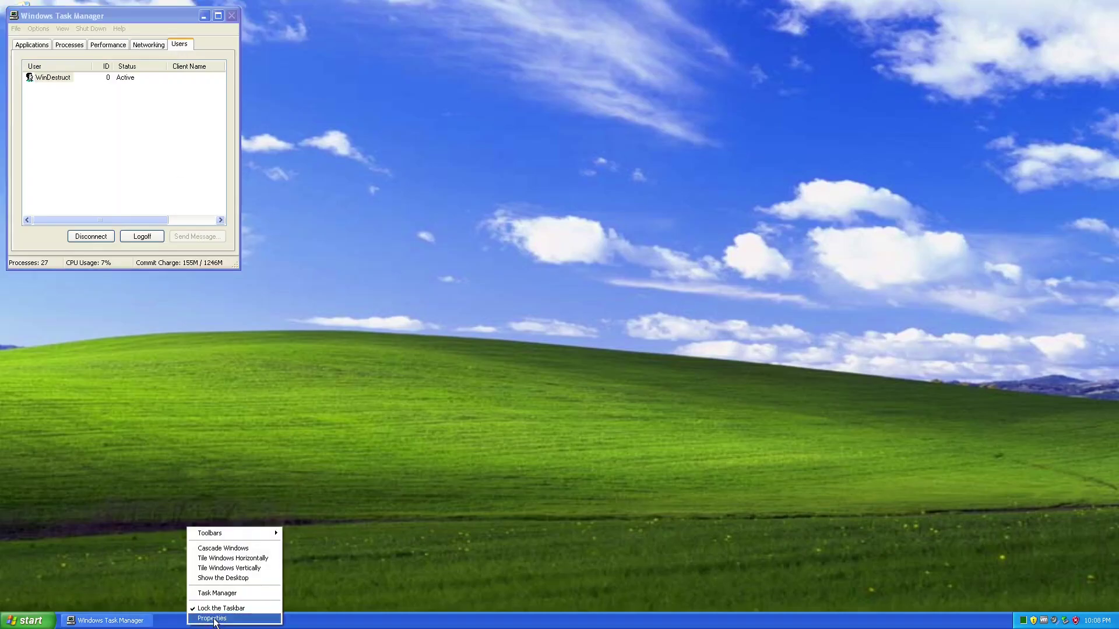
left_click(210, 617)
left_click(54, 372)
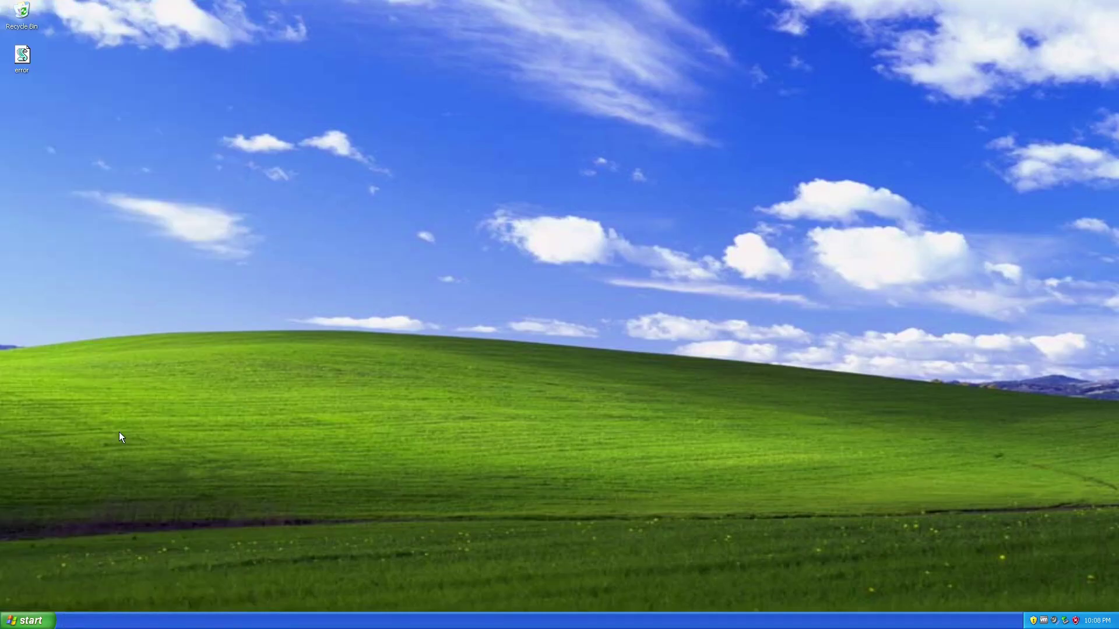
Open Date and Time Properties, view the Time Zone and Internet Time pages, and return to Date & Time.
right_click(1089, 623)
left_click(1042, 528)
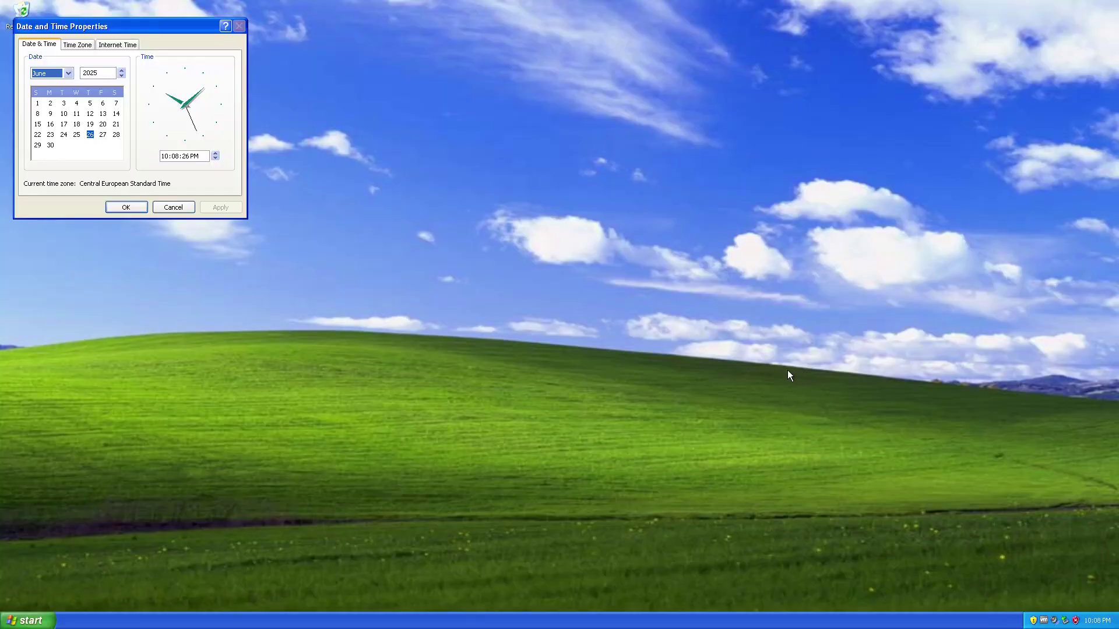
left_click(79, 44)
left_click(118, 44)
left_click(42, 44)
left_click(189, 87)
left_click(186, 59)
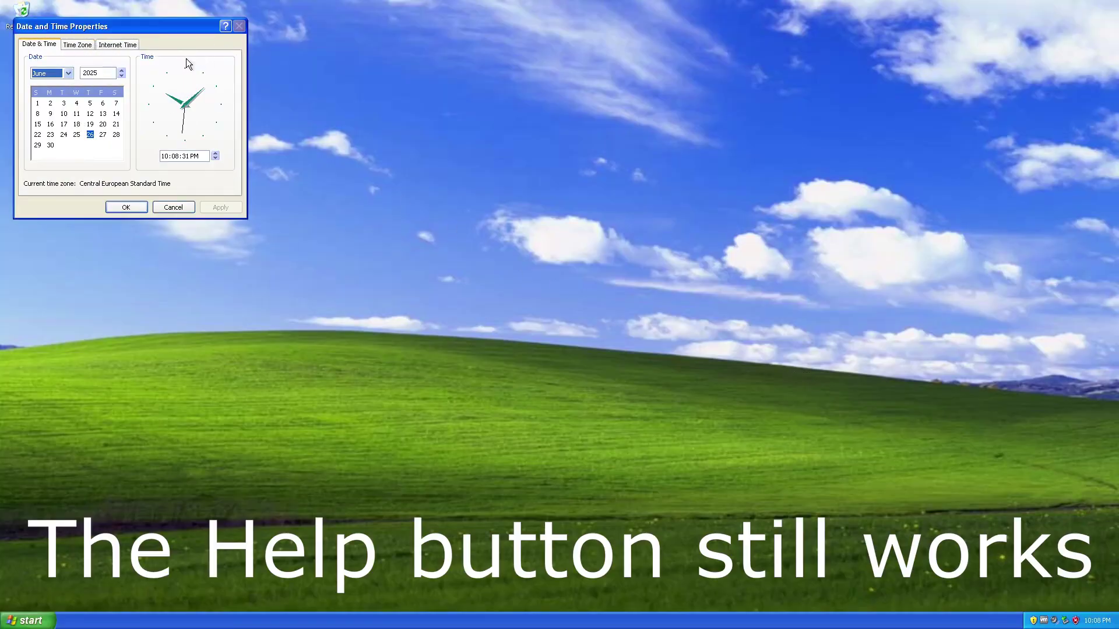
Look over the Date and Time Properties dialog once more and close it.
left_click(125, 59)
left_click(140, 58)
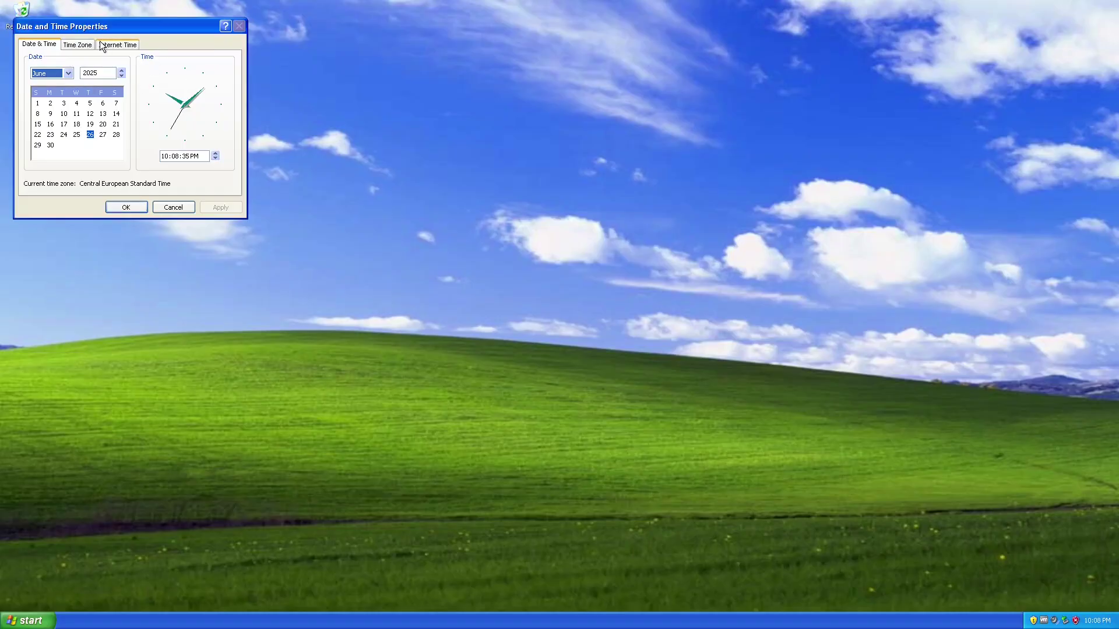
left_click(87, 44)
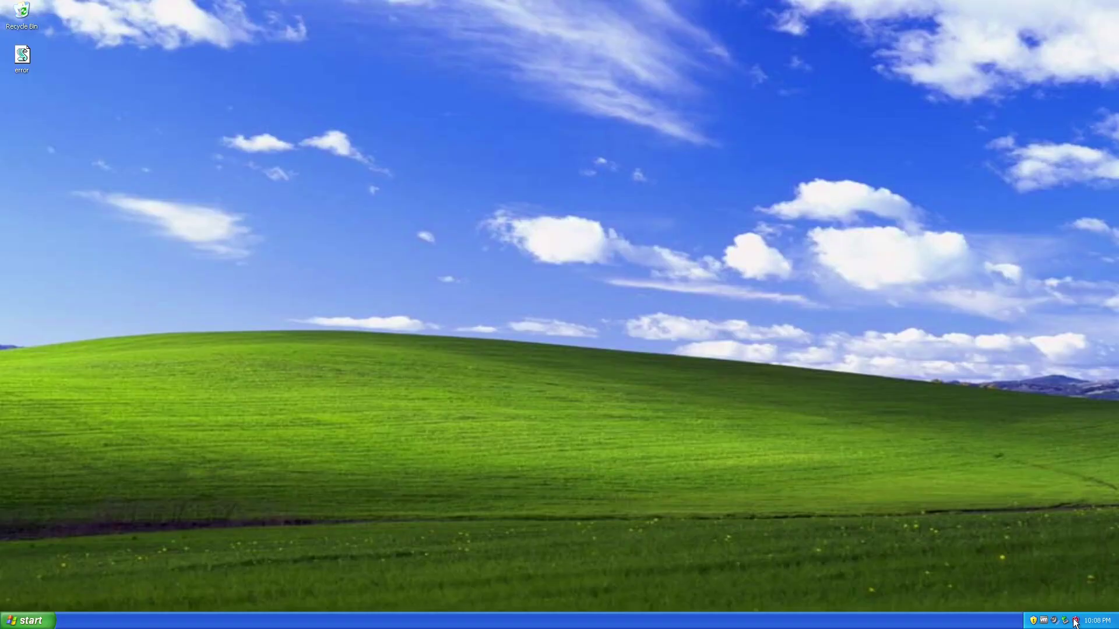
Open Windows Security Center and follow its link for the latest security and virus information from Microsoft.
double_click(1075, 622)
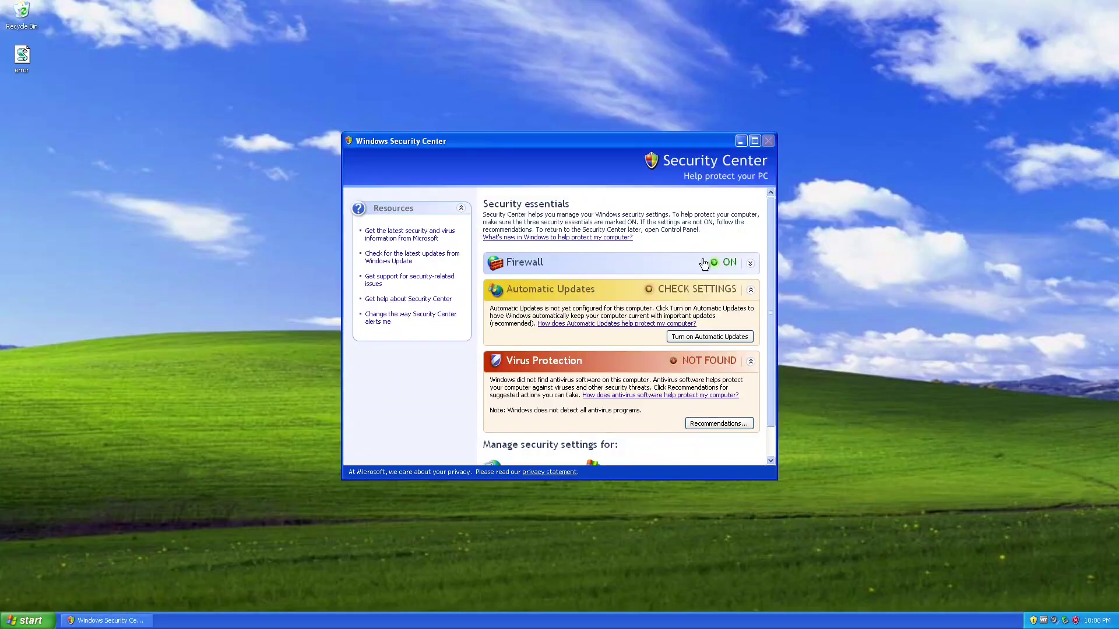
left_click(408, 233)
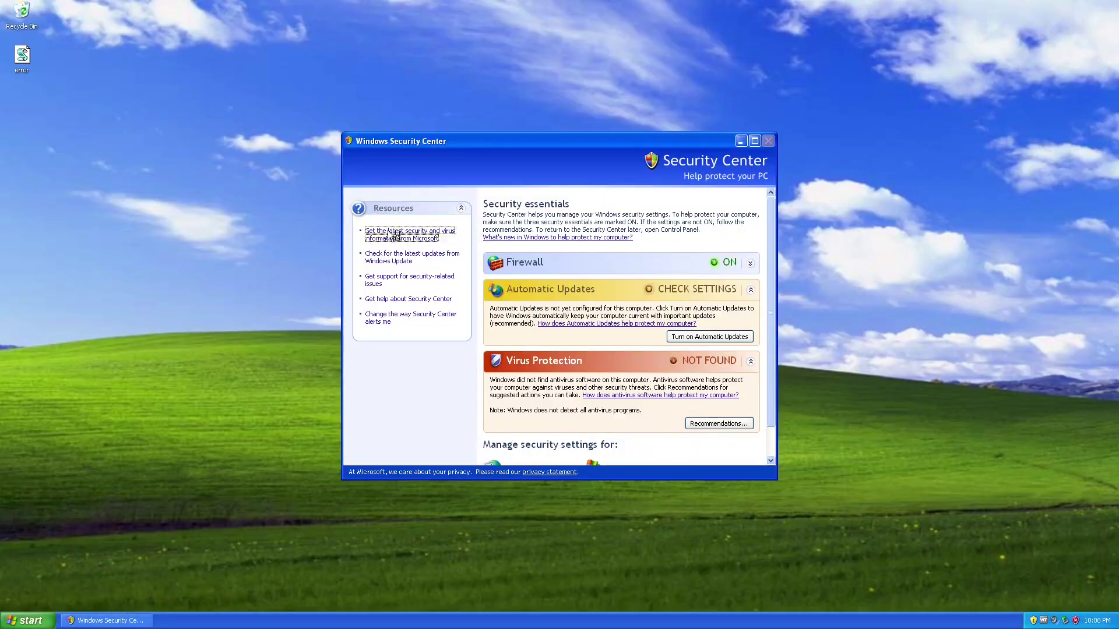
left_click(580, 341)
Load example.com in Internet Explorer and follow the page's More information link.
key("alt+d")
type("example.com")
key("Return")
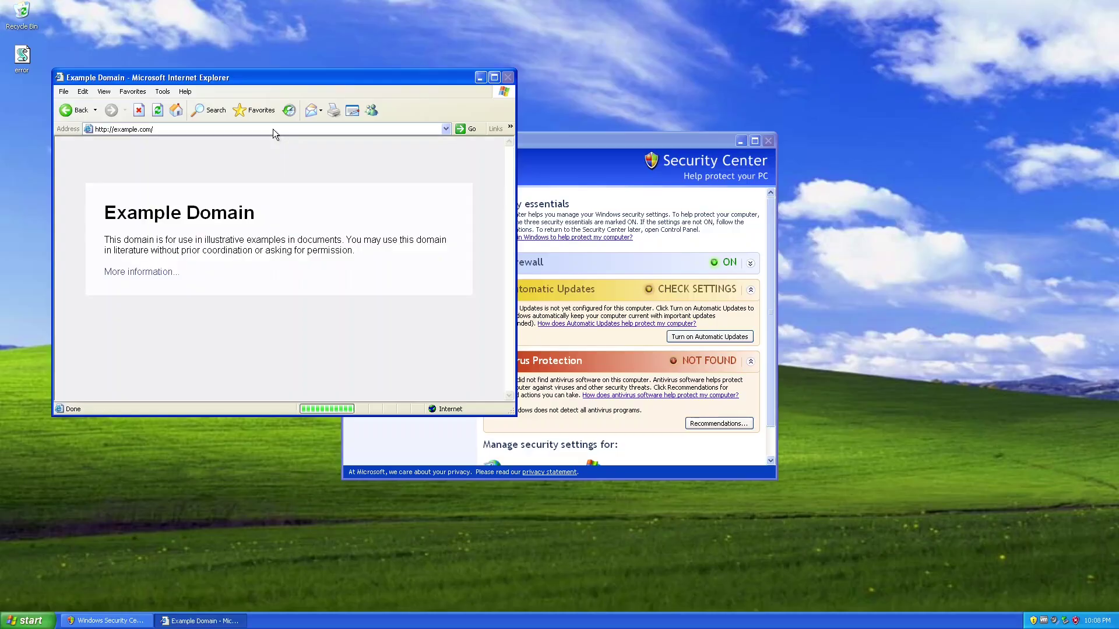
left_click(574, 342)
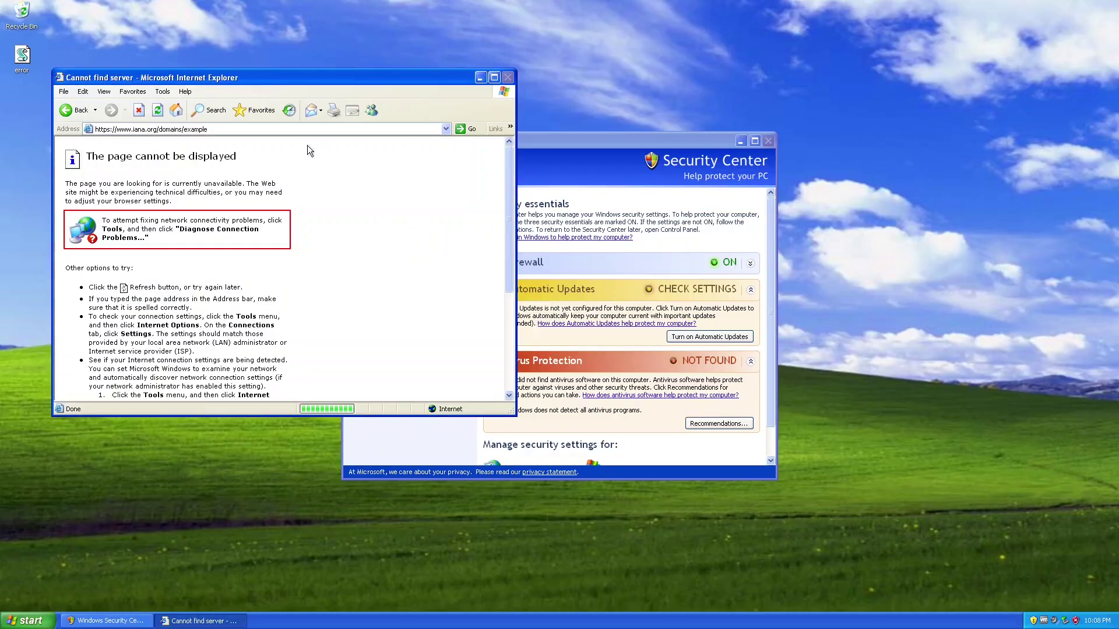
View the About Internet Explorer dialog and close it.
left_click(187, 92)
left_click(215, 159)
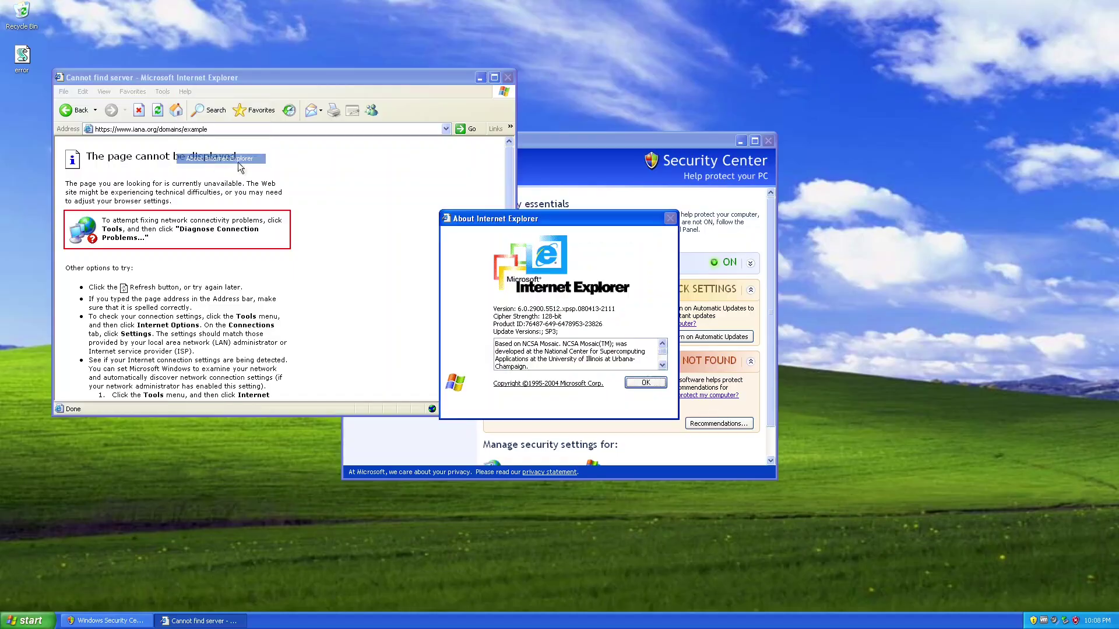
left_click(643, 377)
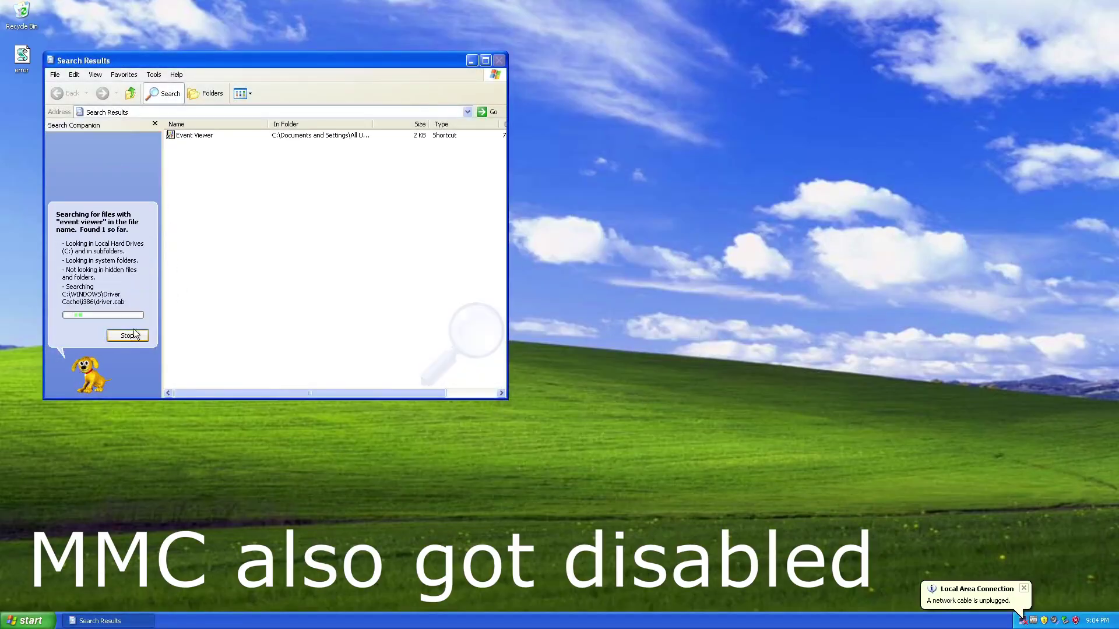
Open the folder containing the found Event Viewer shortcut, try to launch Event Viewer and dismiss the message.
right_click(187, 134)
left_click(221, 151)
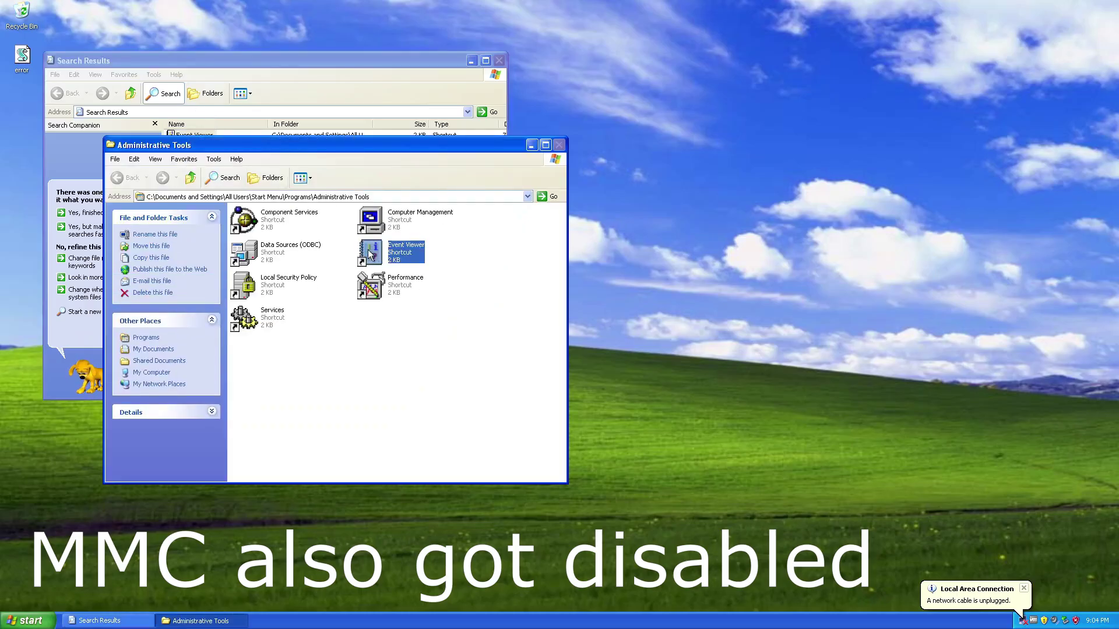
double_click(412, 262)
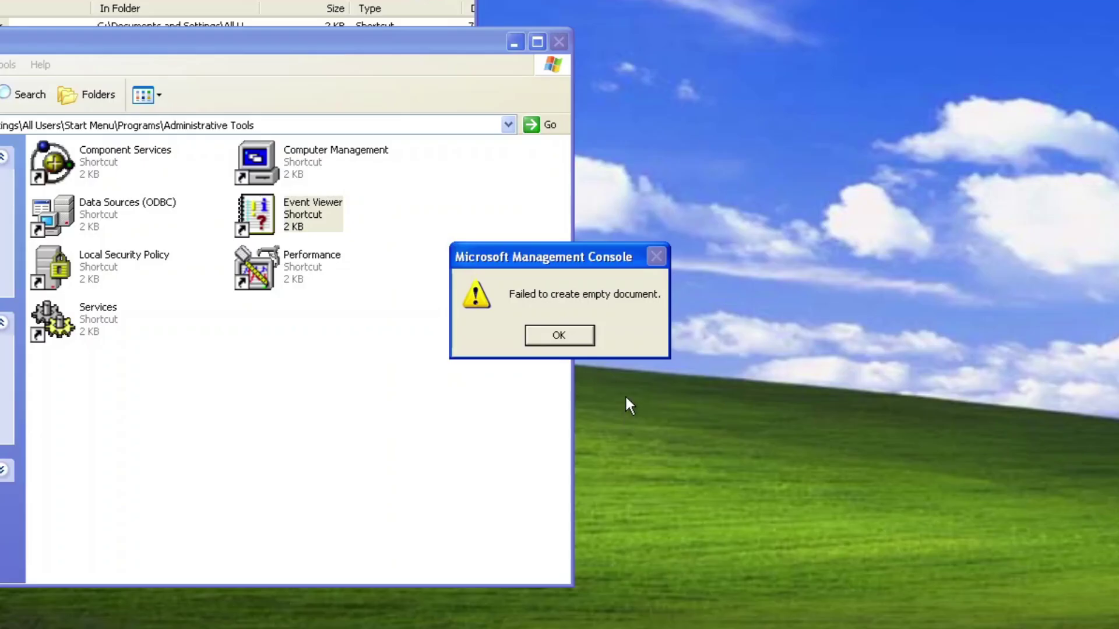
left_click(567, 336)
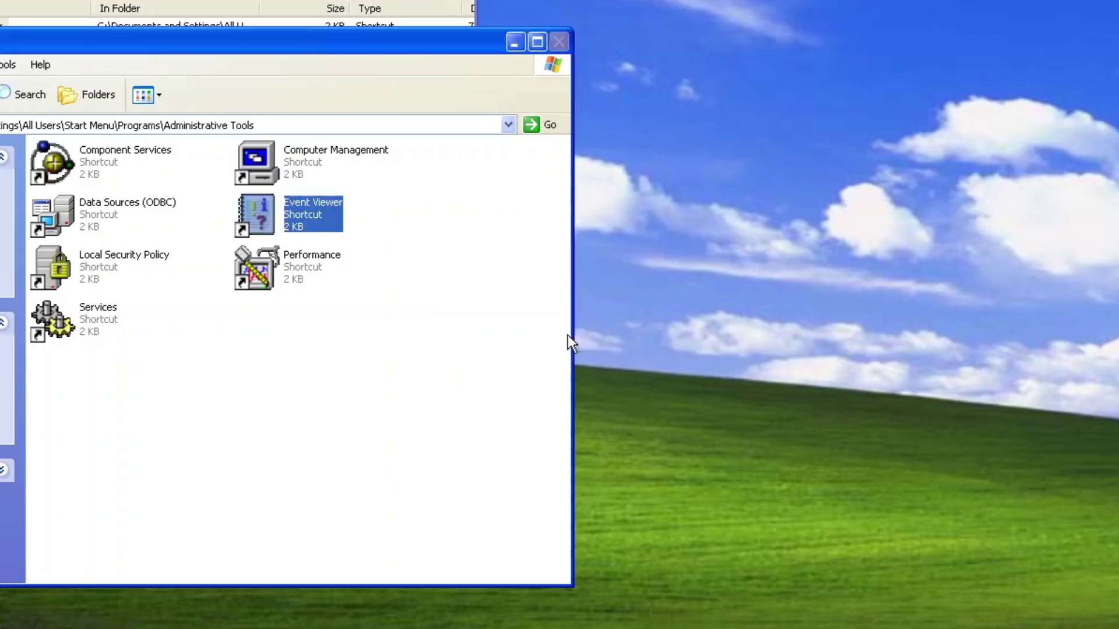
Try to launch Performance, Services and Local Security Policy from Administrative Tools, dismissing each message.
double_click(267, 250)
left_click(559, 335)
double_click(68, 310)
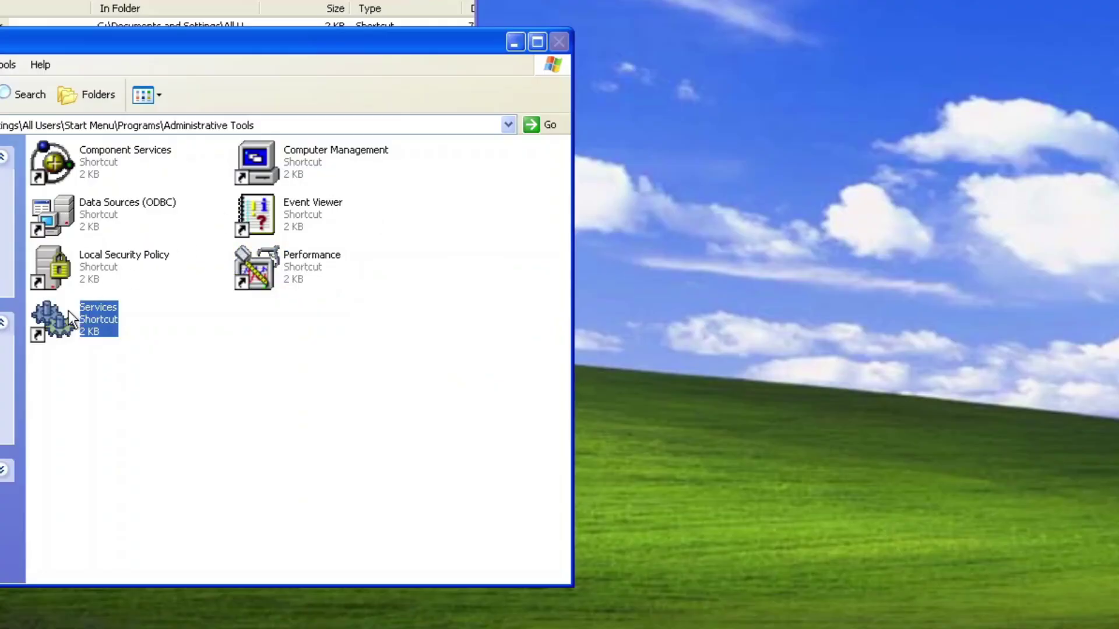
left_click(560, 335)
double_click(136, 258)
left_click(559, 334)
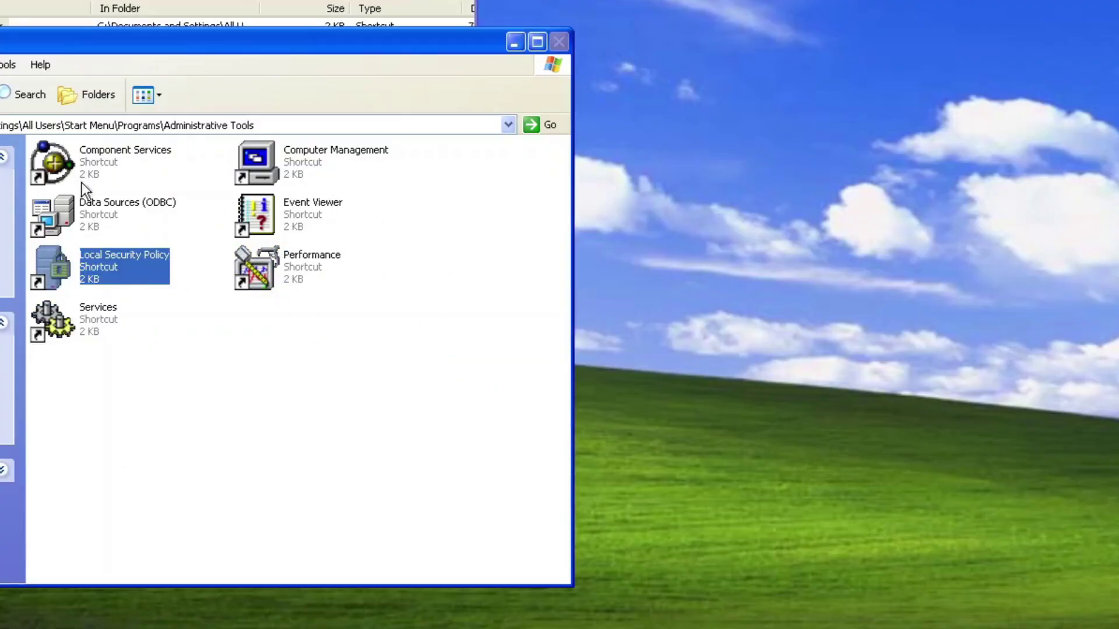
Open Data Sources (ODBC), start and cancel a new data source, view the System DSN and About pages, and close it.
double_click(157, 214)
left_click(712, 226)
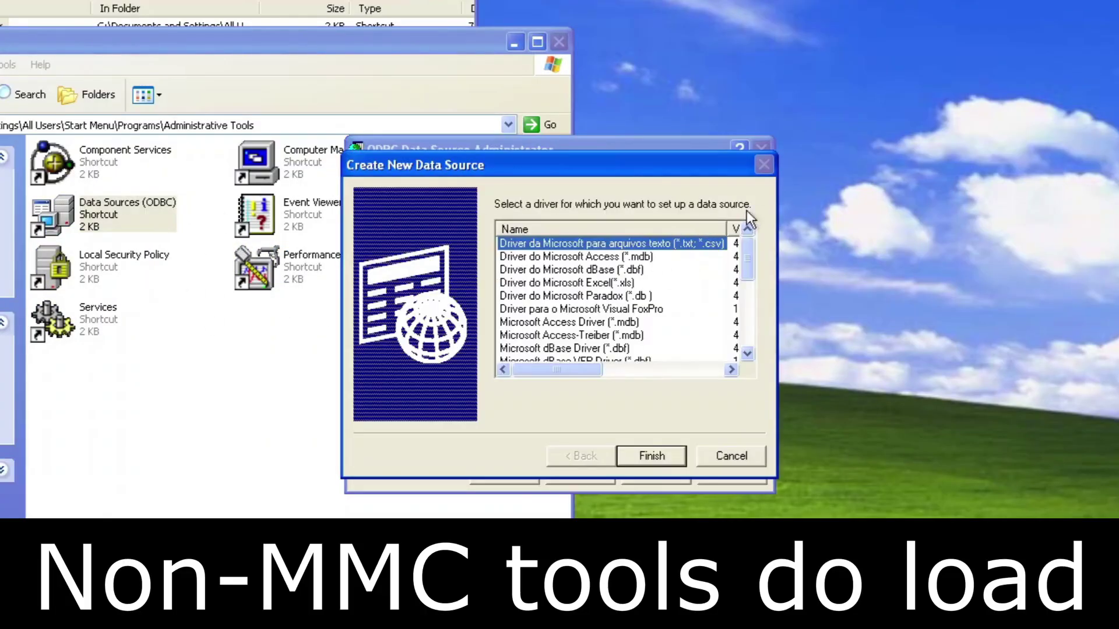
left_click(731, 455)
left_click(444, 179)
left_click(735, 179)
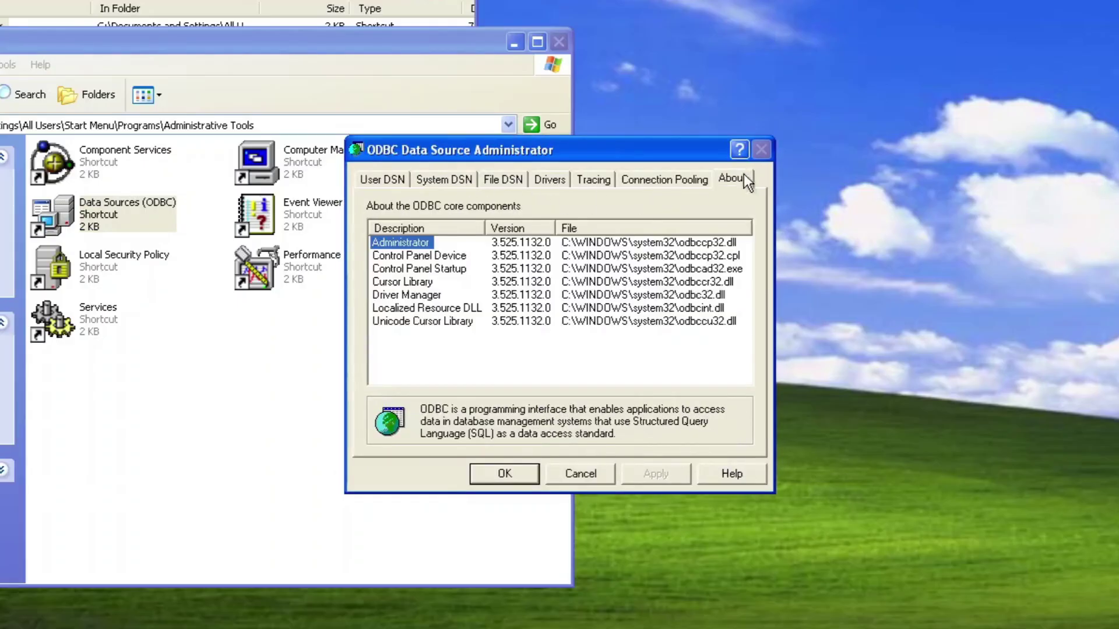
left_click(583, 478)
Try to launch Component Services and Computer Management from Administrative Tools, dismissing each message.
double_click(116, 167)
left_click(591, 336)
double_click(326, 173)
left_click(539, 336)
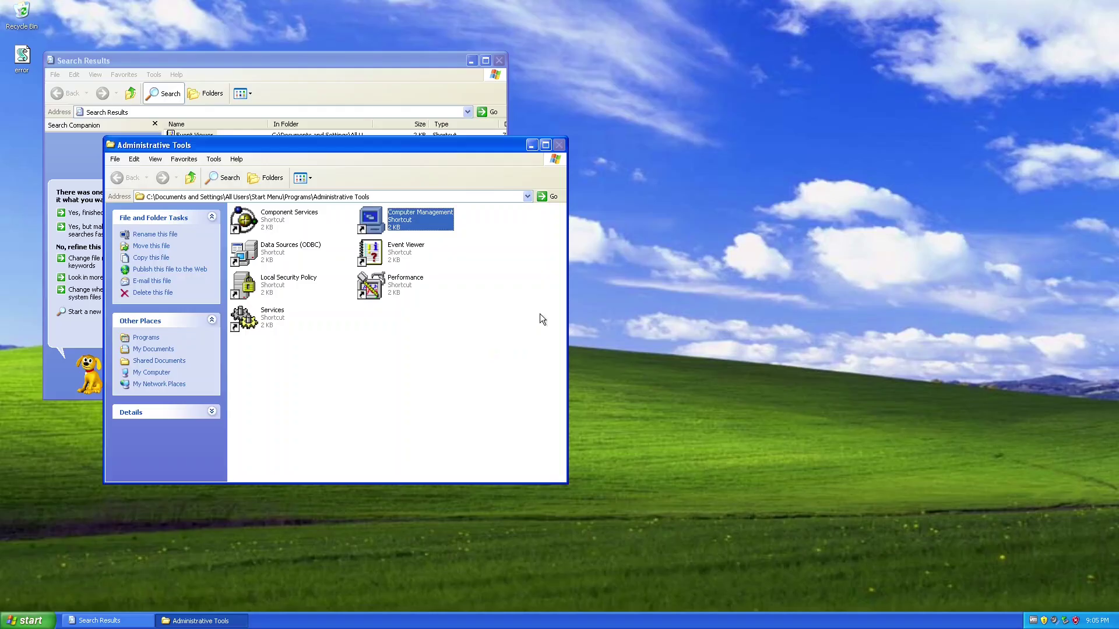
Try to run devmgmt.msc and dismiss the message.
key("super+r")
type("devmgmt.ms")
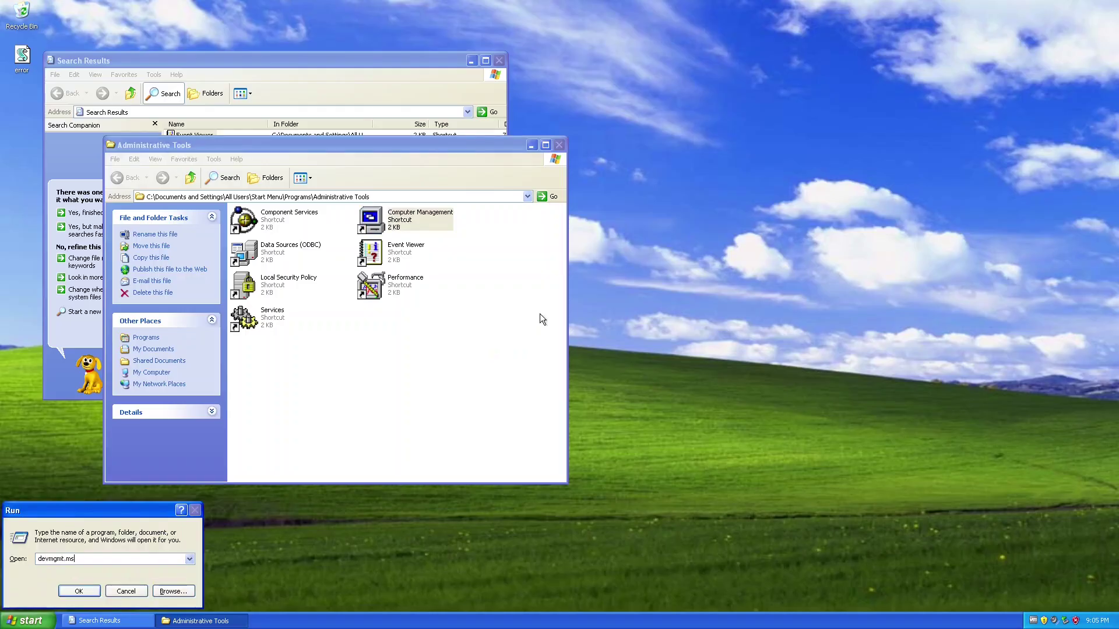
type("c")
key("Return")
key("Return")
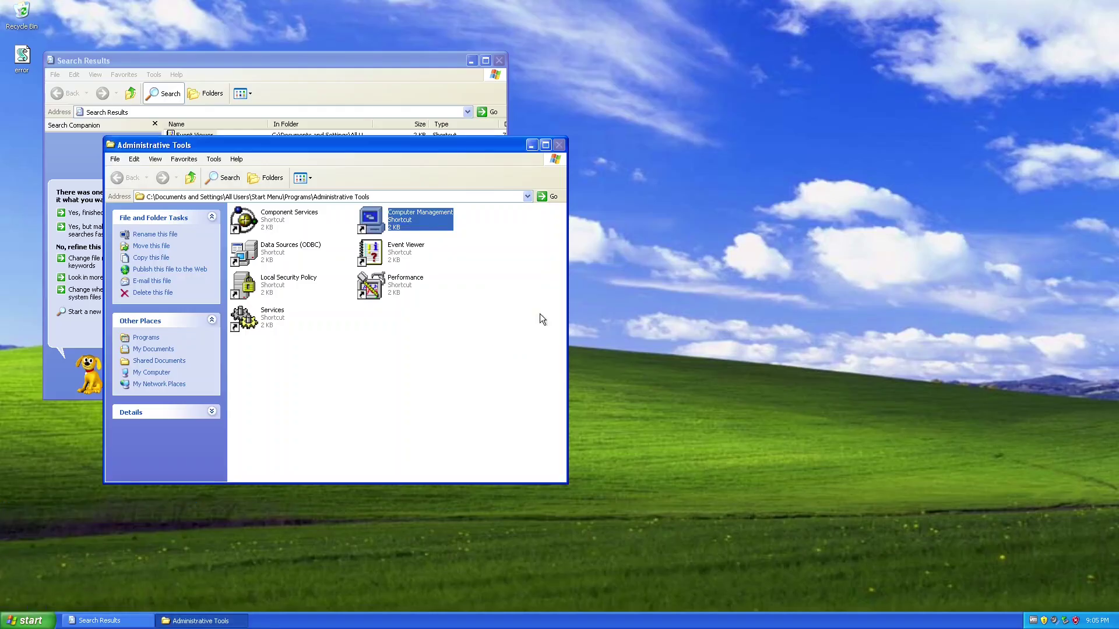
Open System Properties for My Computer, try to launch Device Manager from the Hardware page, and close the message and dialog.
left_click(30, 621)
right_click(188, 446)
left_click(227, 547)
left_click(211, 176)
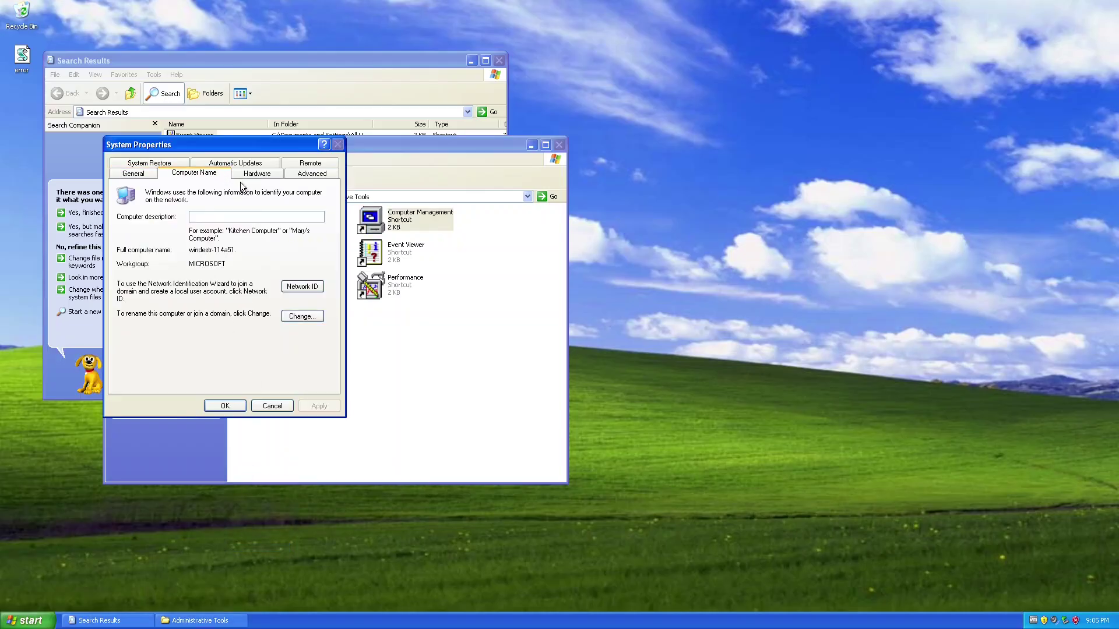
left_click(259, 176)
left_click(272, 236)
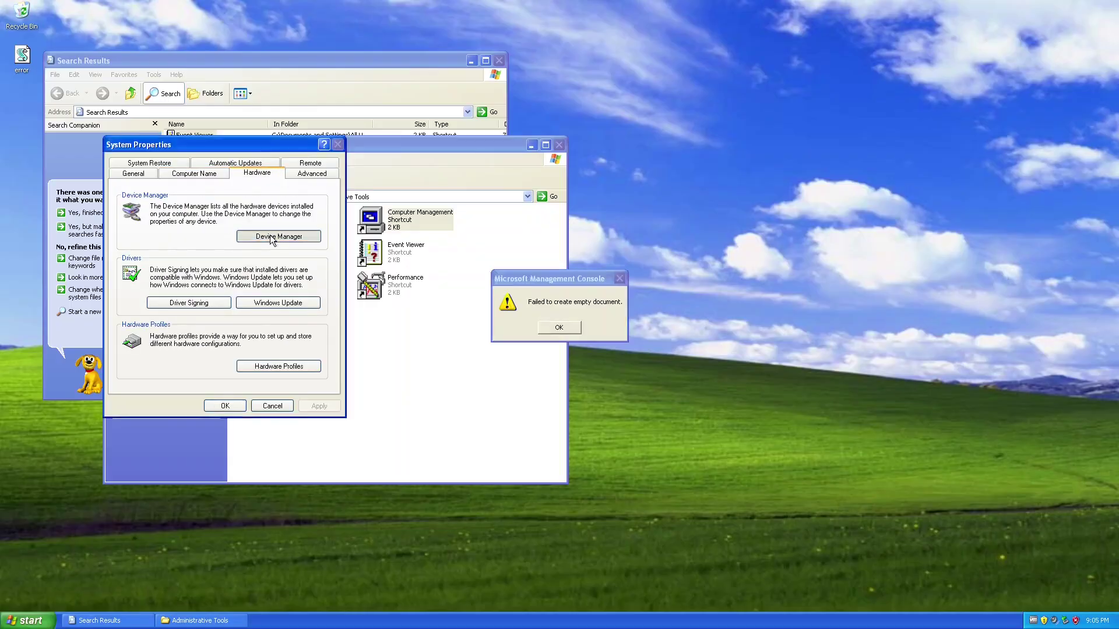
left_click(557, 328)
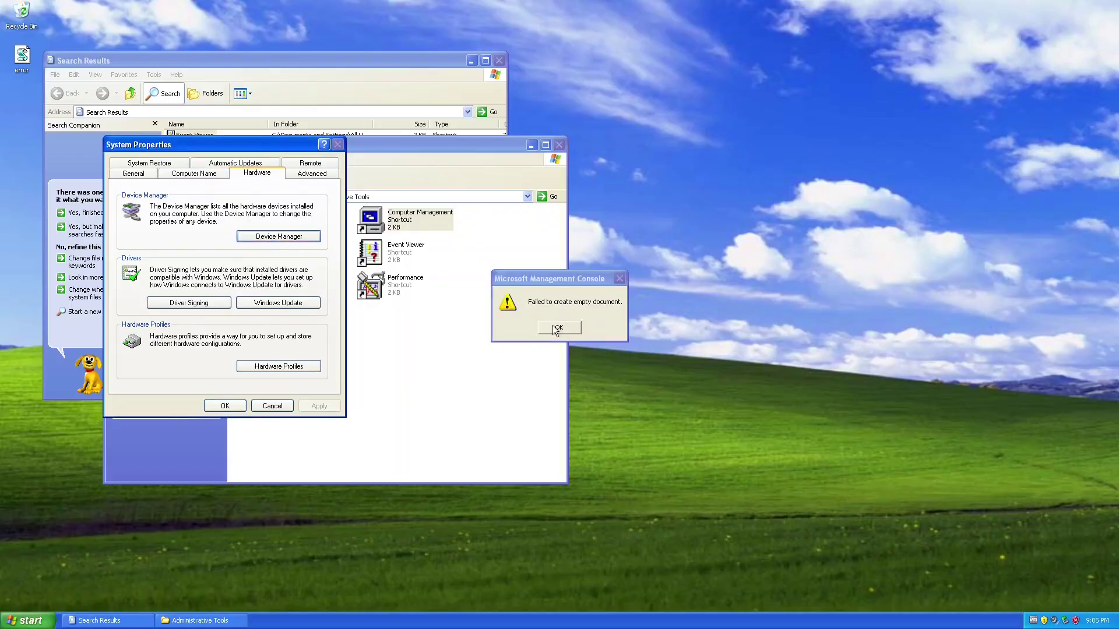
left_click(554, 328)
left_click(554, 329)
left_click(421, 306)
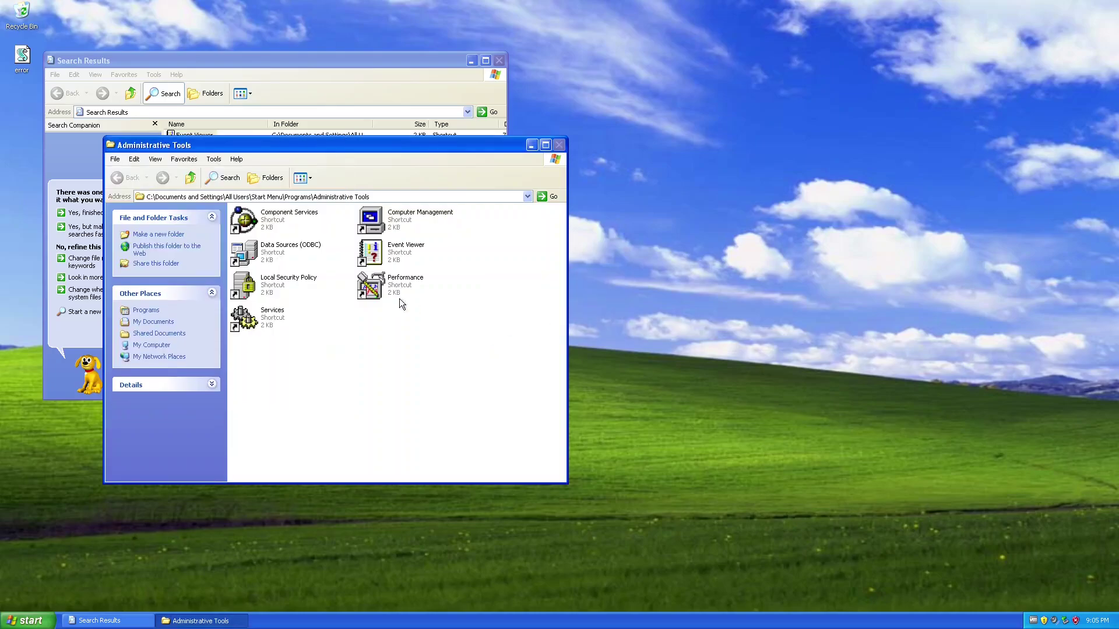
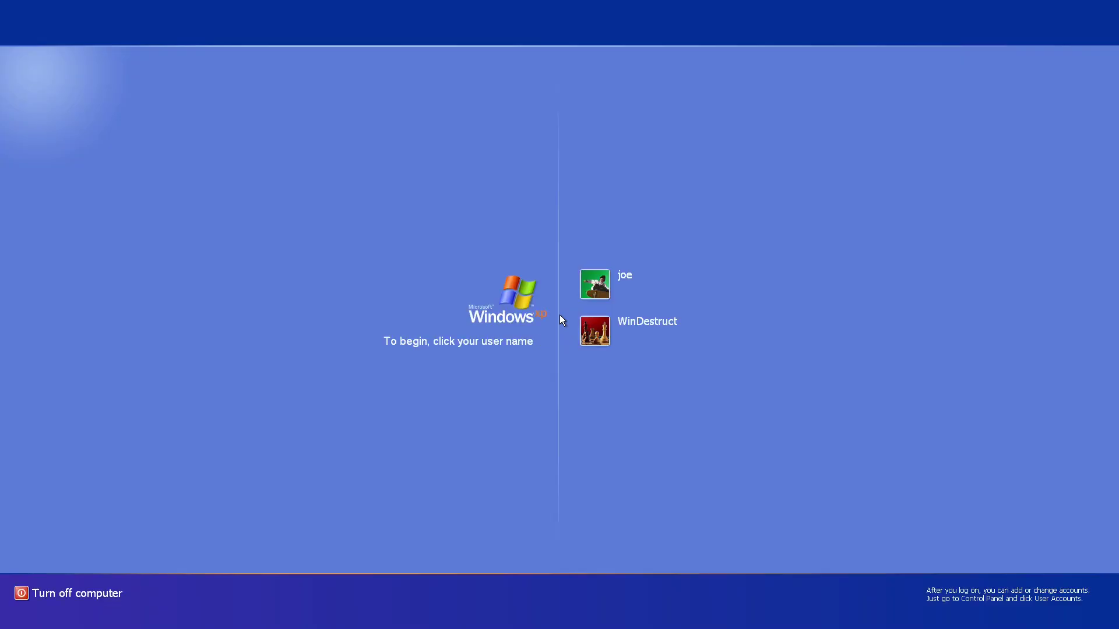
Log on to the second user account and dismiss the antivirus warning balloon.
left_click(619, 341)
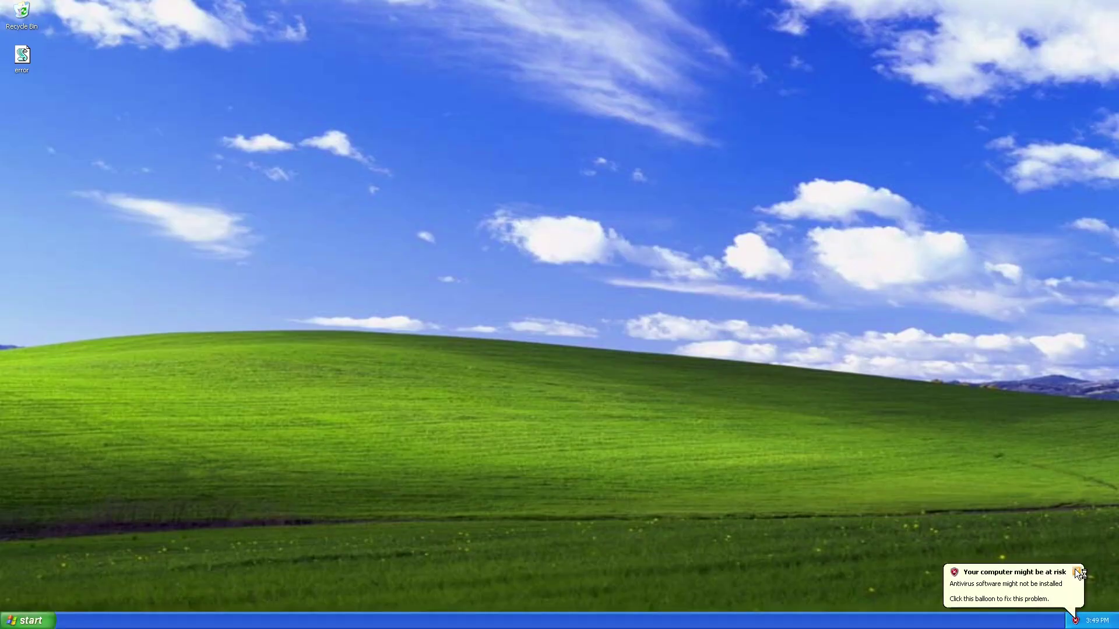
left_click(1076, 570)
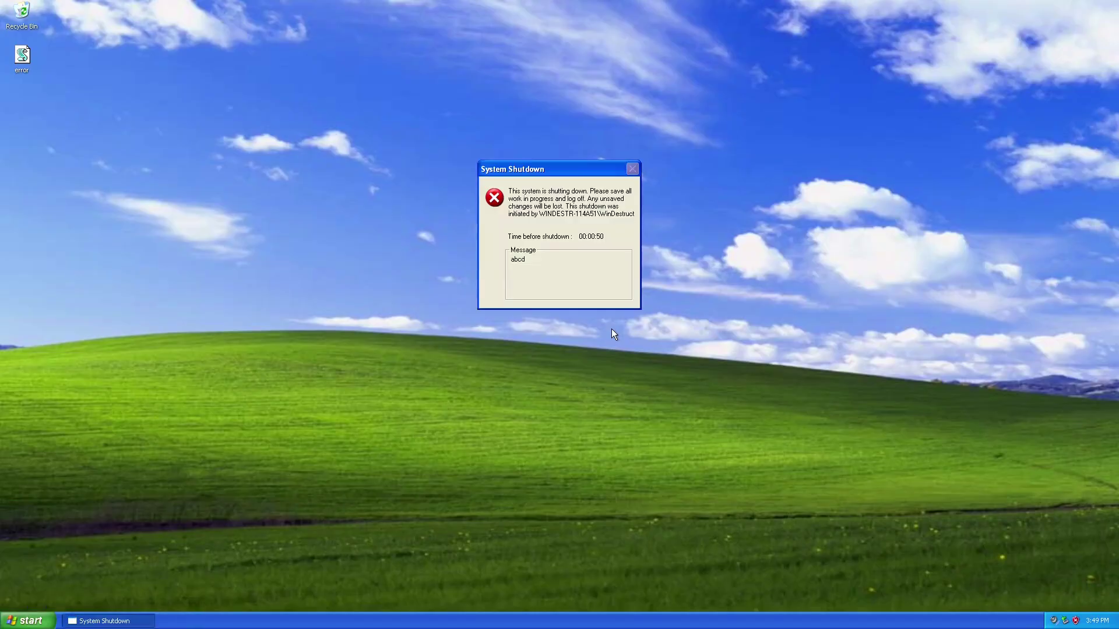
Abort the scheduled shutdown with shutdown /a and open the System log in Event Viewer via eventvwr.
type("shutdown /a")
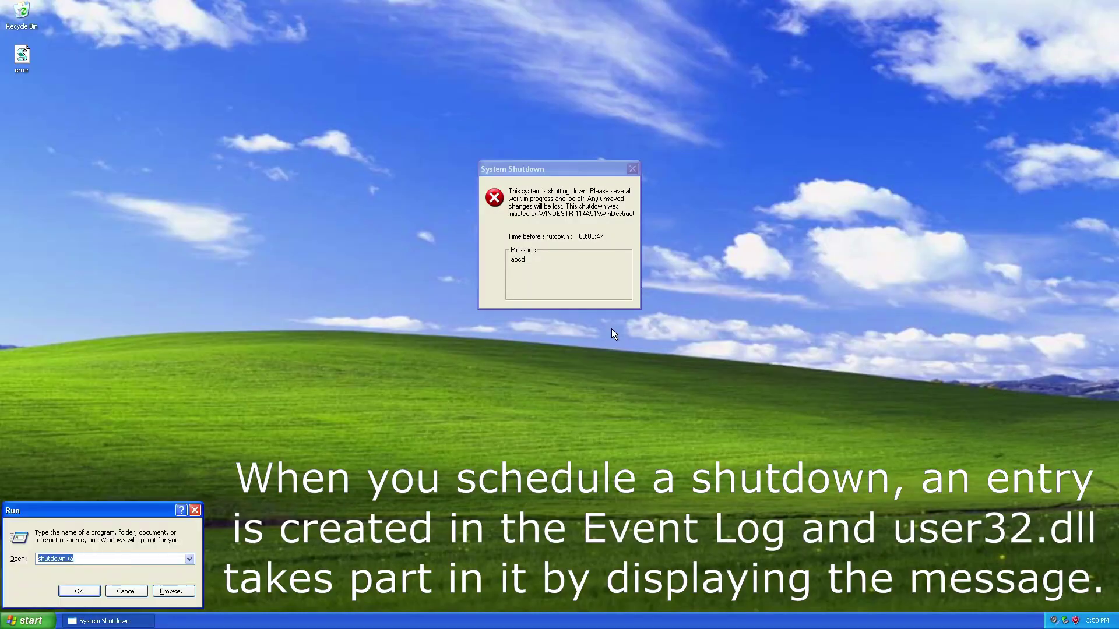
key("Return")
key("super+r")
type("eventvwr")
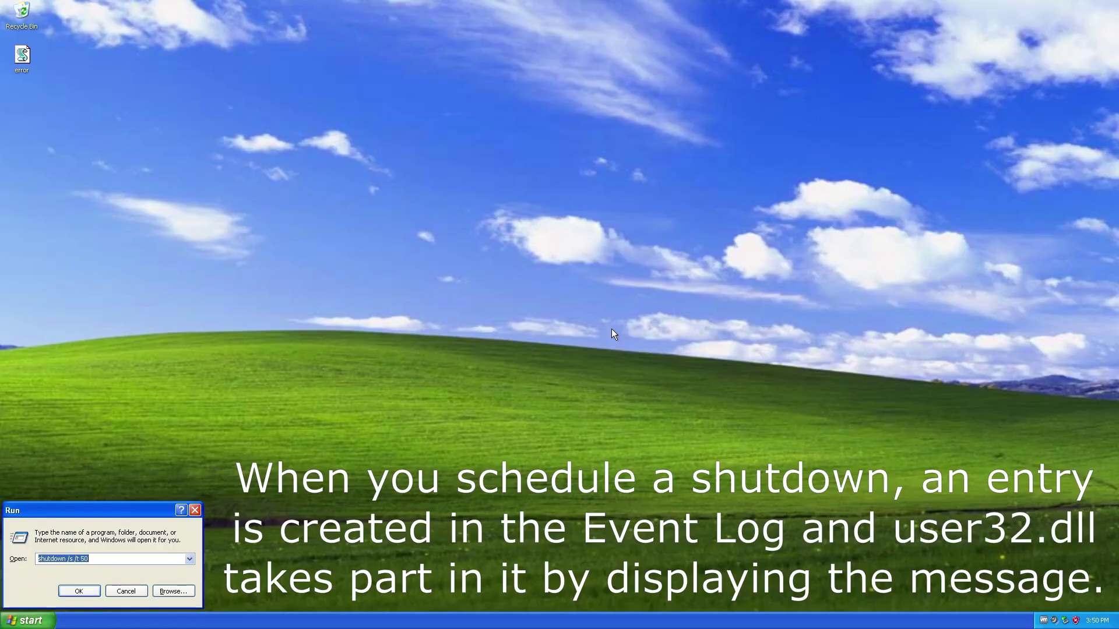
key("Return")
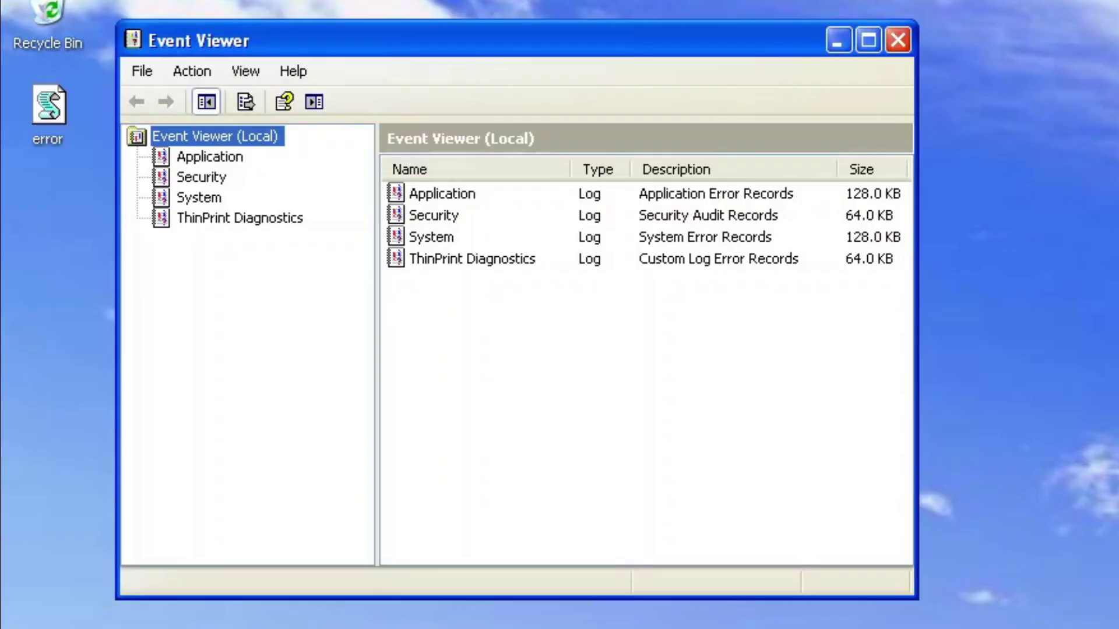
left_click(90, 96)
left_click(726, 195)
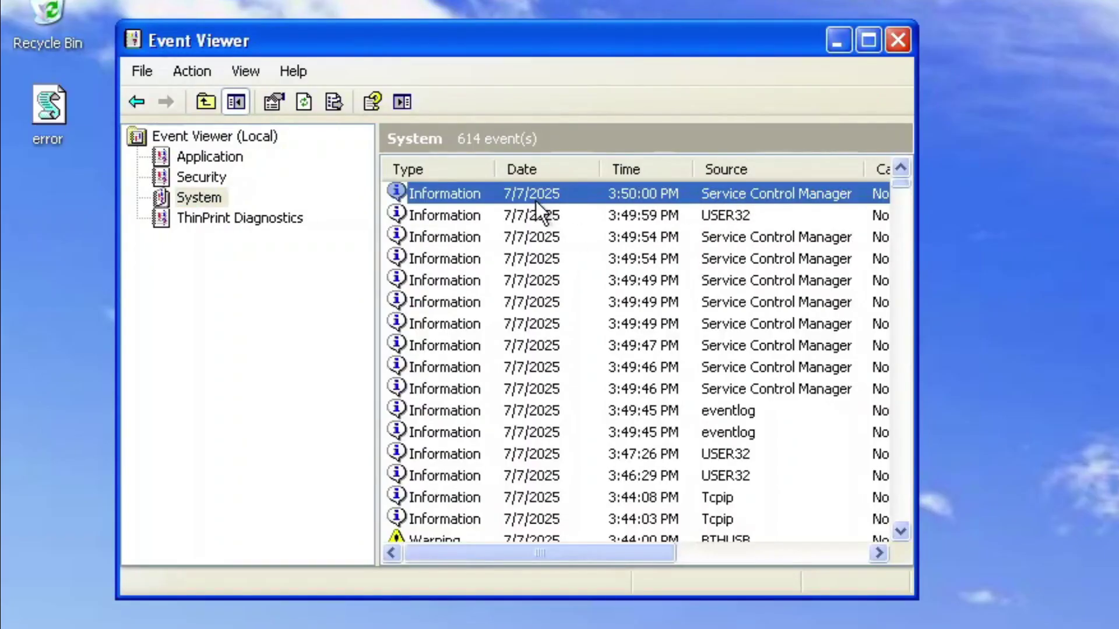
Check the newest System event, close it, and open the 3:49:59 PM USER32 event to examine its description.
double_click(536, 200)
left_click(755, 40)
double_click(663, 217)
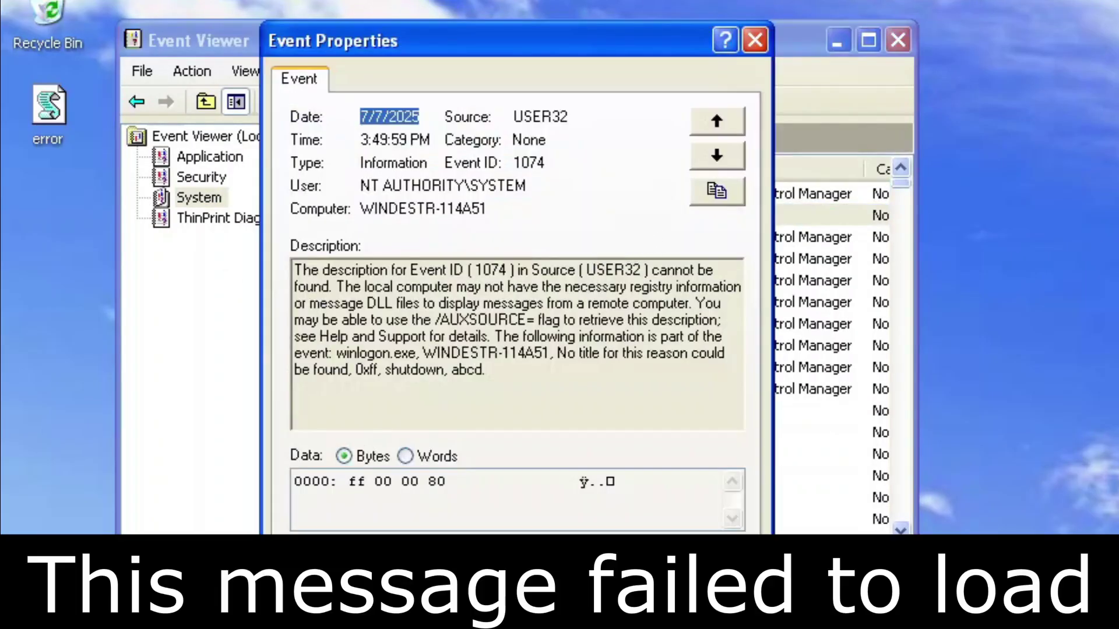
left_click_drag(294, 270, 751, 402)
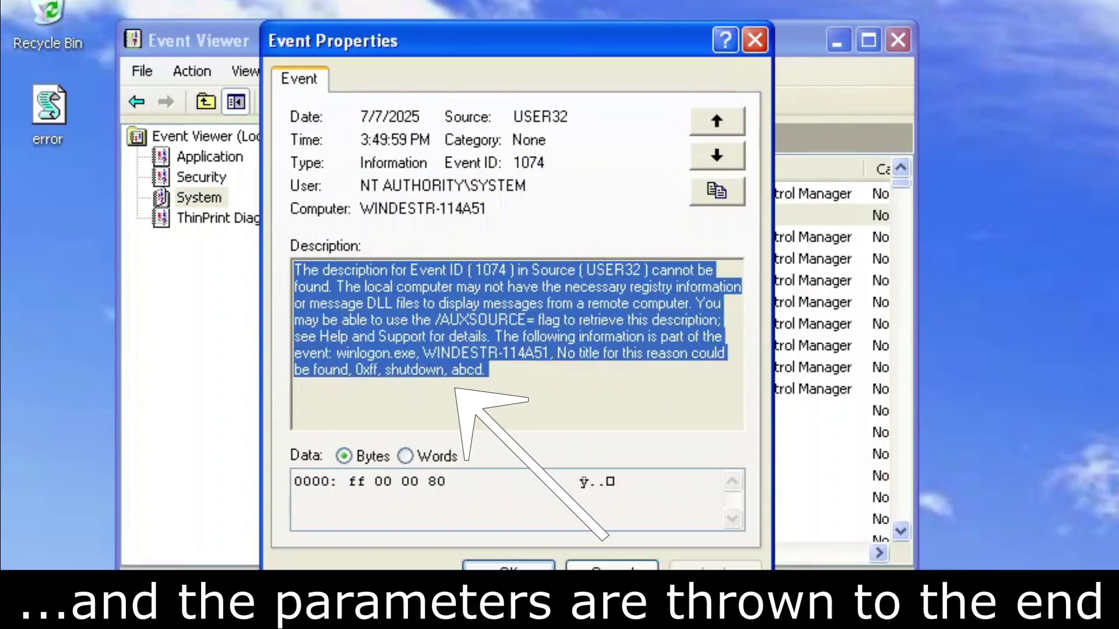
left_click(486, 369)
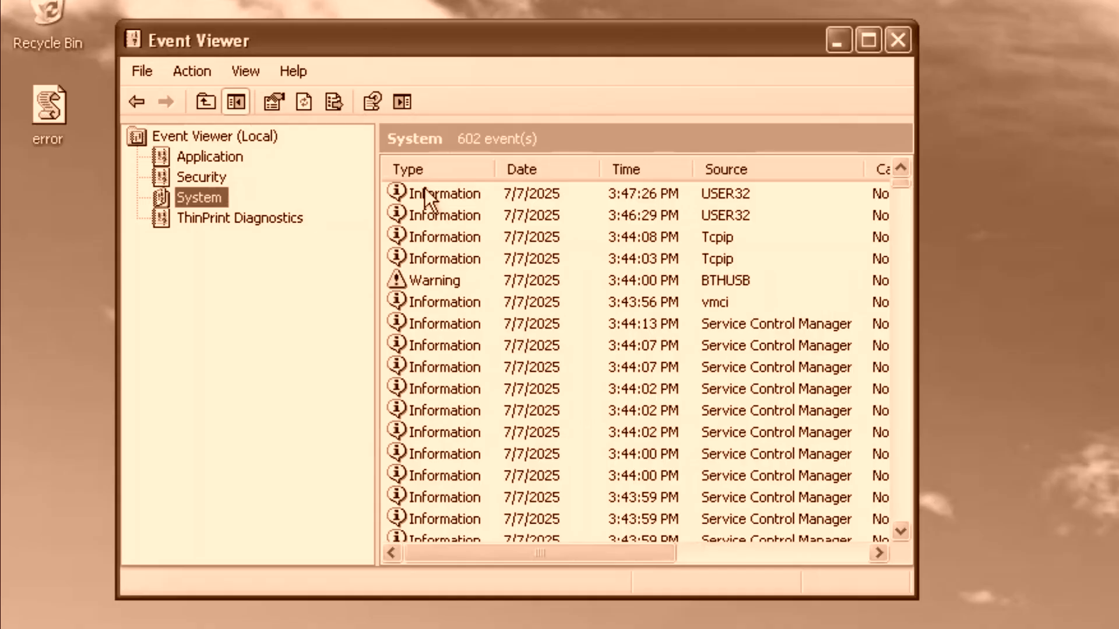
Open the 3:47:26 PM USER32 event in the System log and examine its description for comparison.
left_click(494, 192)
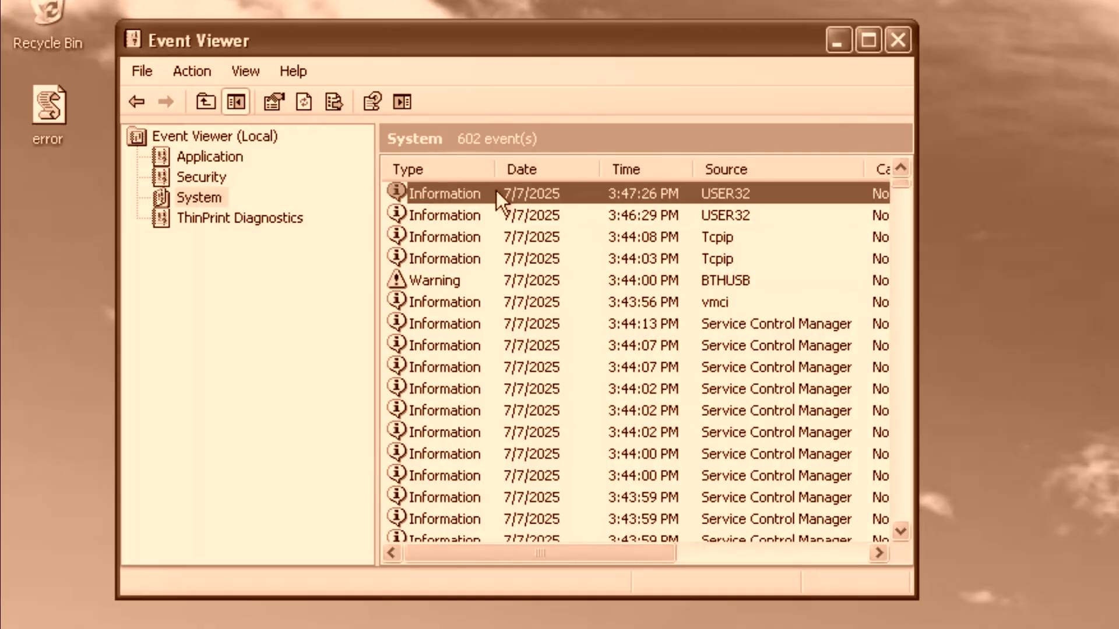
double_click(455, 192)
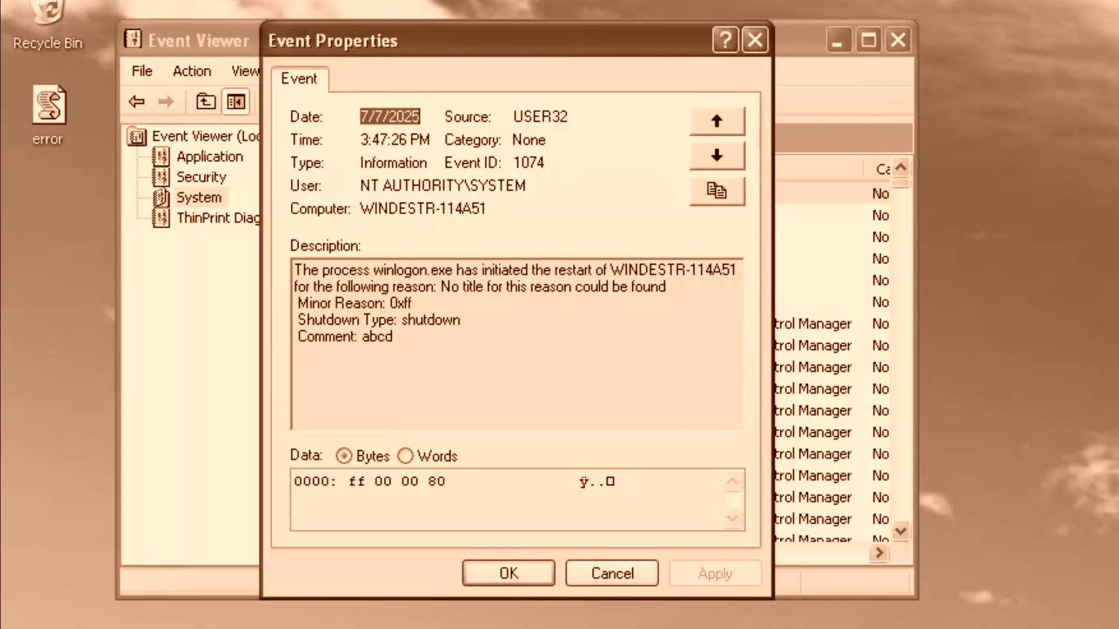
left_click_drag(294, 269, 393, 337)
left_click(393, 337)
Move the Event Properties window aside and switch to Resource Hacker with user32.dll loaded.
left_click_drag(481, 53, 622, 55)
key("alt+Tab")
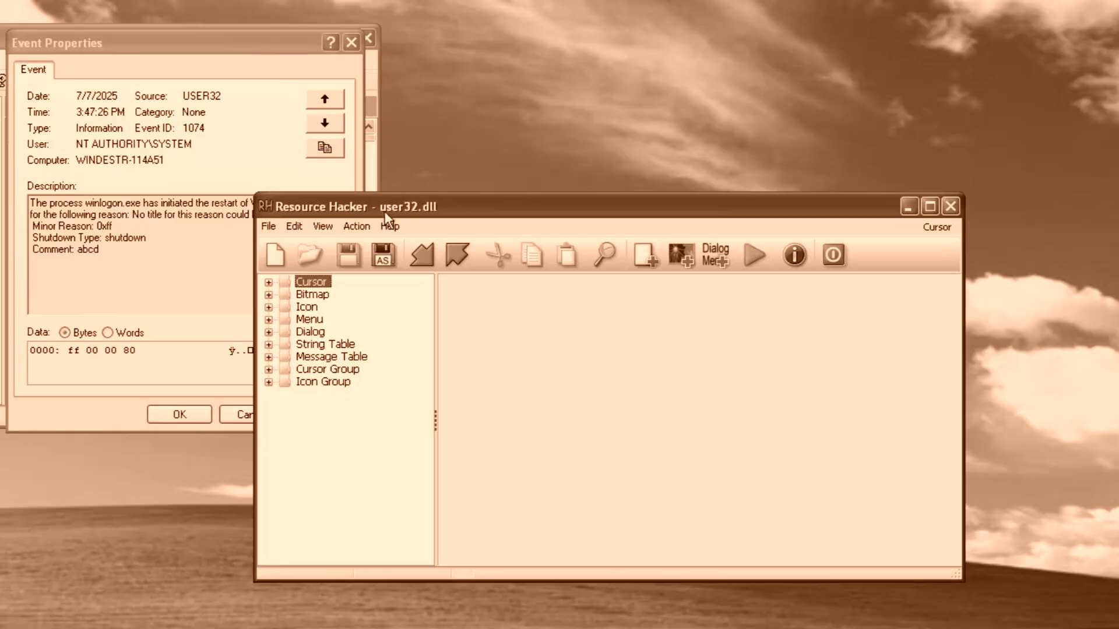
Move Resource Hacker beside the event description, open Message Table entry 1 : 1033, and examine its message strings.
left_click_drag(830, 282, 1041, 78)
left_click(416, 214)
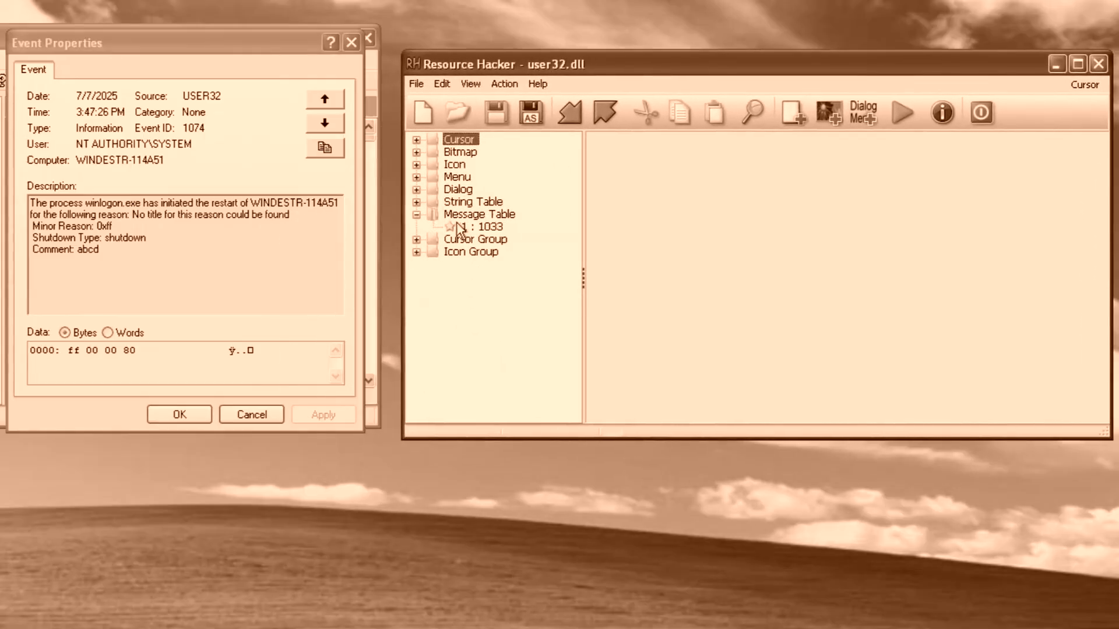
left_click(475, 227)
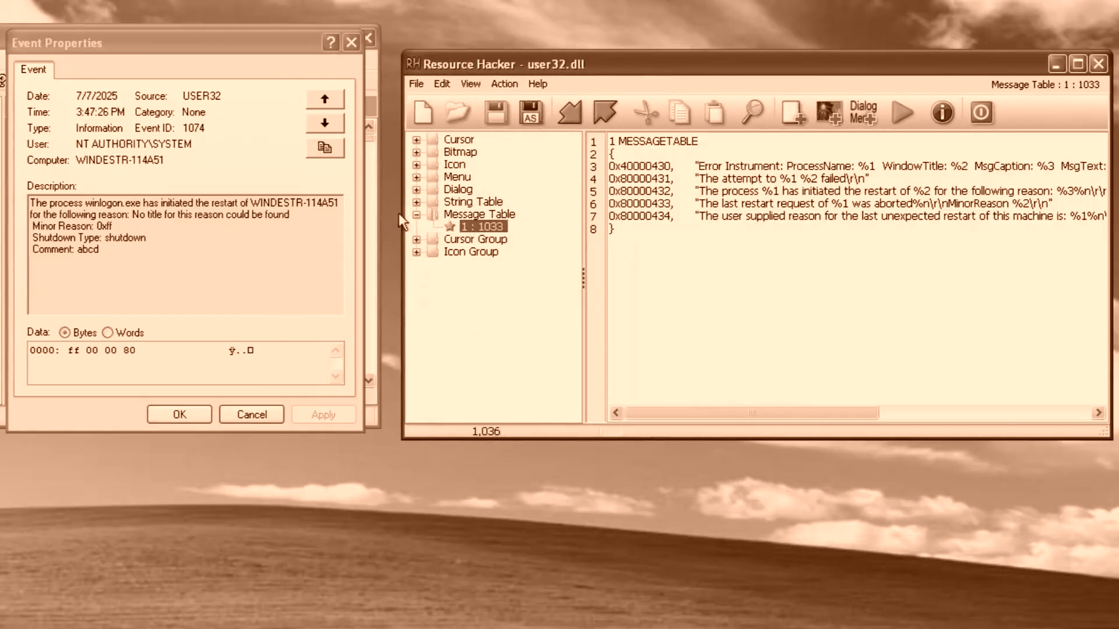
left_click_drag(699, 191, 1103, 192)
left_click(779, 192)
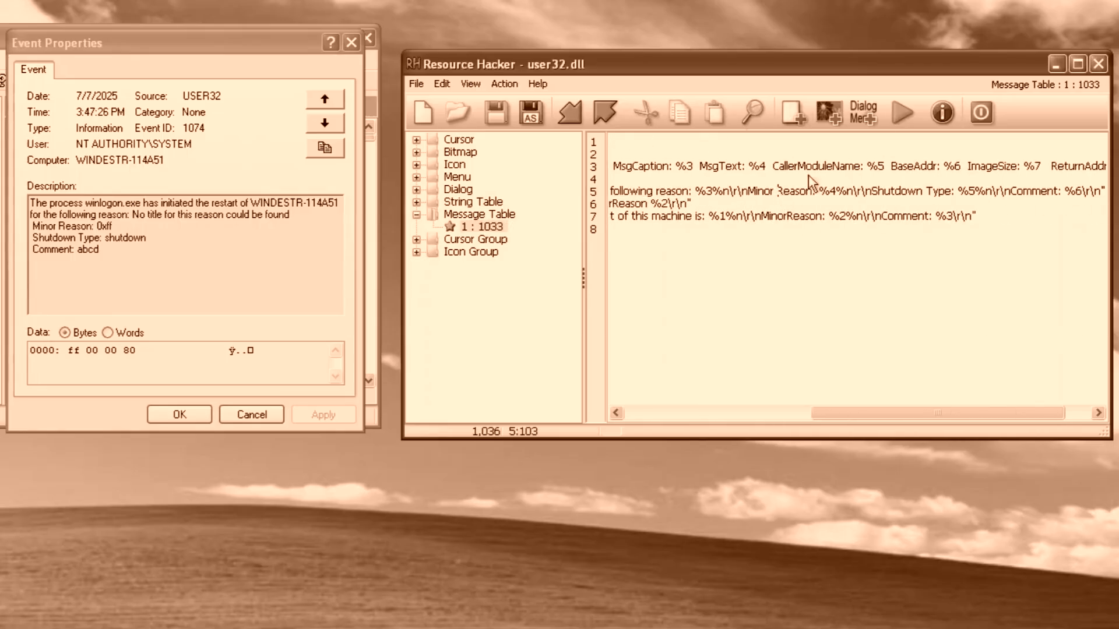
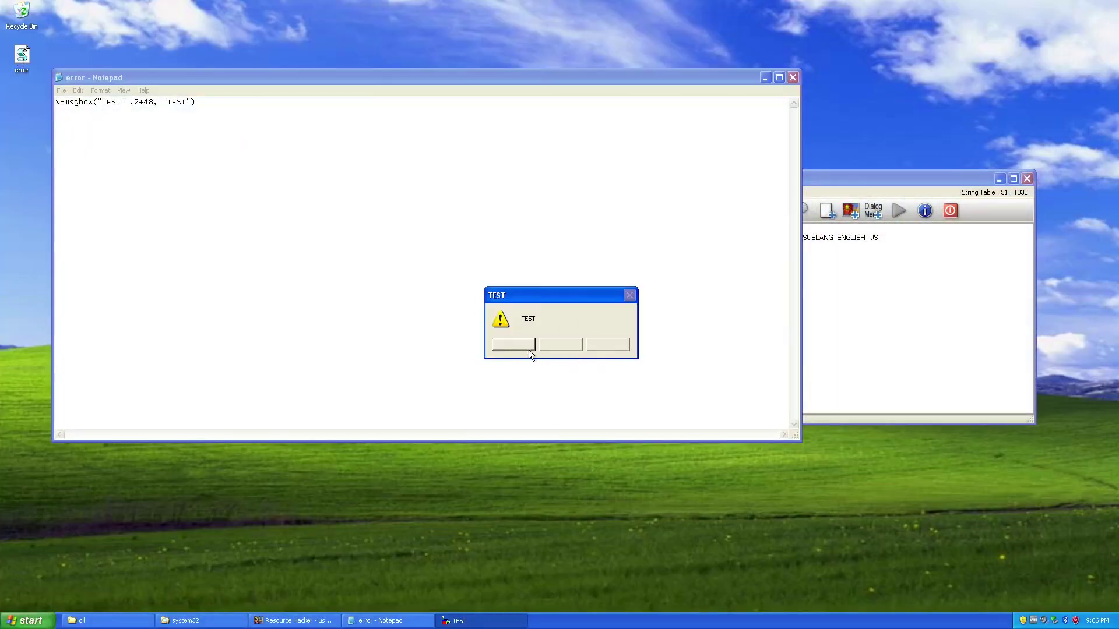
Dismiss the TEST message box, rerun the desktop error script, and set its msgbox style value to 3+48.
left_click(552, 344)
double_click(18, 54)
double_click(19, 54)
double_click(18, 54)
left_click(551, 373)
left_click(537, 359)
left_click(523, 345)
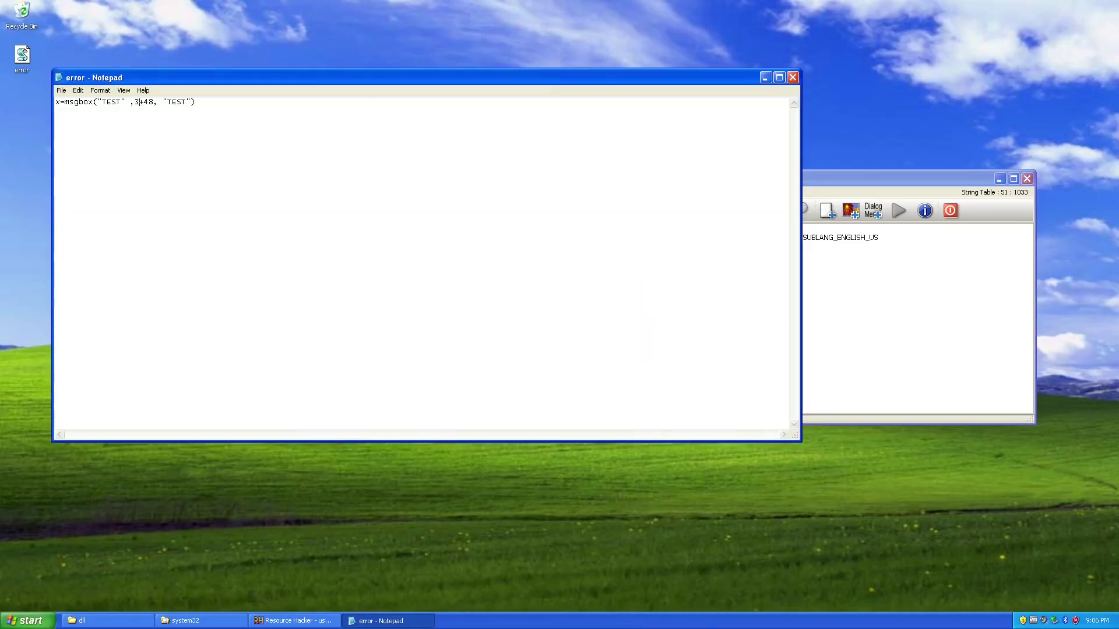
Test the error script's message box with style values 3+48, 1+48 and 0+48, dismissing each box.
double_click(27, 56)
left_click(527, 343)
key("BackSpace")
type("1")
left_click(30, 60)
double_click(30, 61)
left_click(587, 350)
double_click(17, 58)
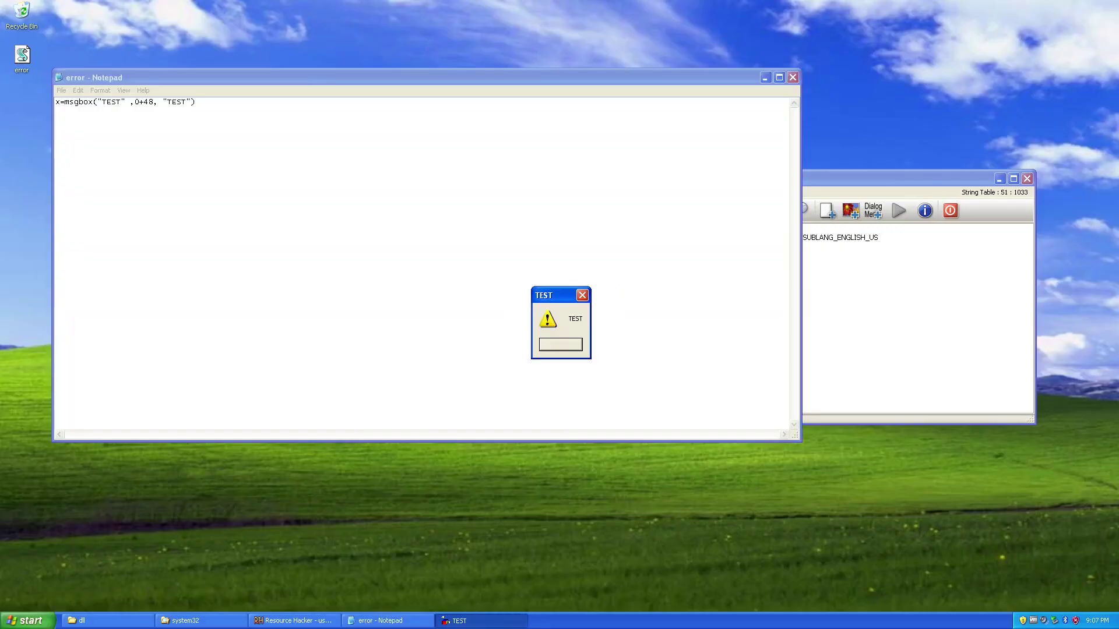
left_click(556, 344)
Run the nonexistent command difosdfds, dismiss the error, and close the error script's Notepad window and the Run dialog.
key("super+r")
type("difosdfds")
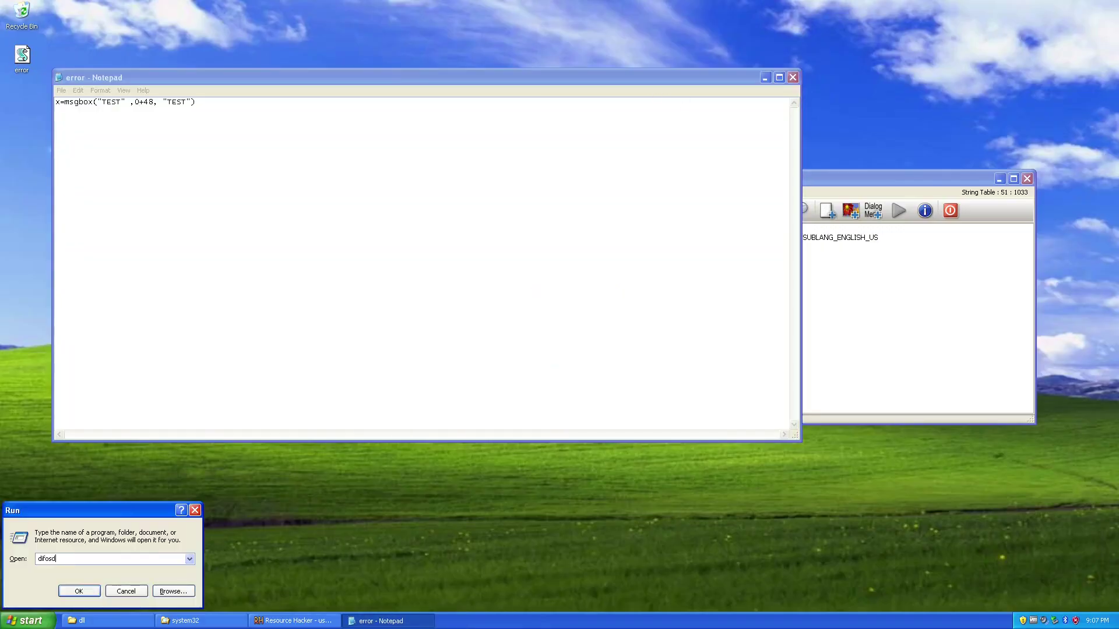
key("Return")
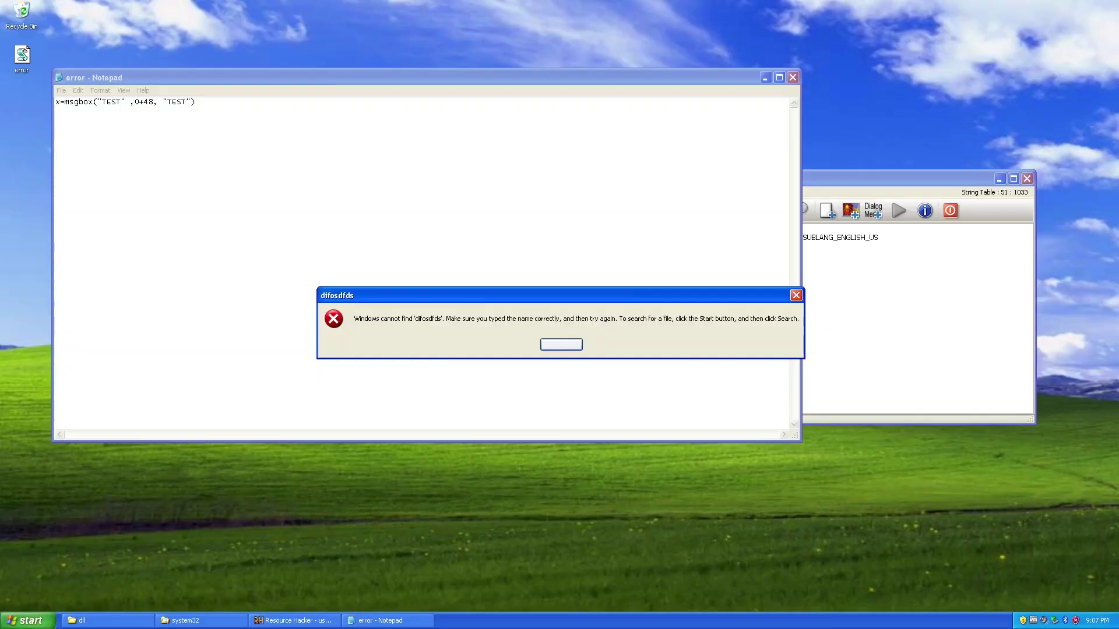
left_click(578, 347)
left_click(793, 77)
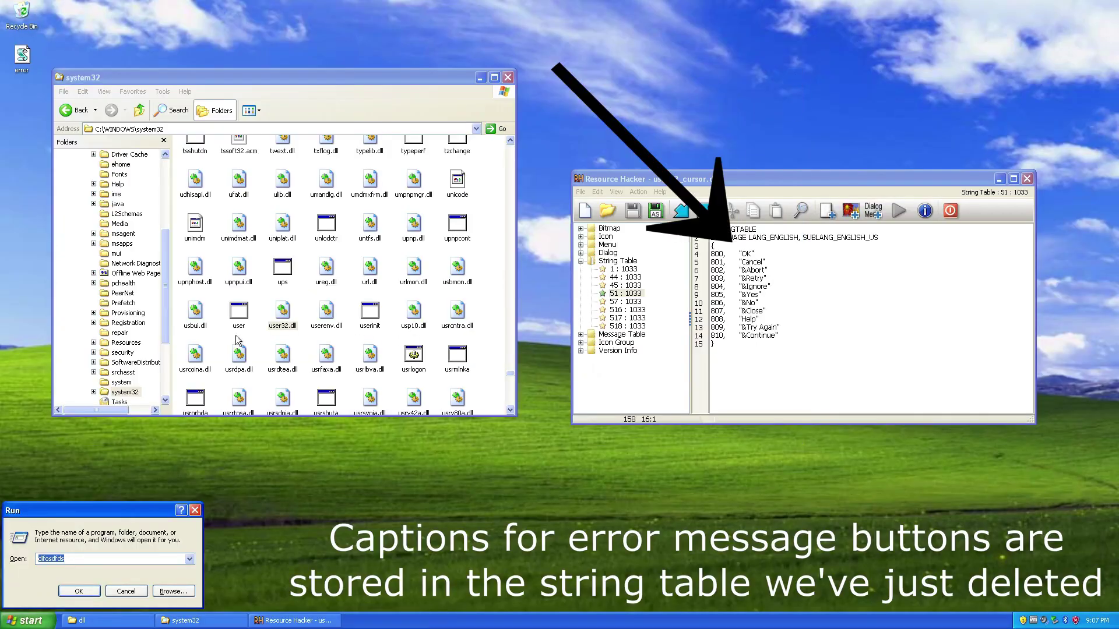
left_click(195, 510)
Check the properties dialog of panmap.dll in system32, then close it and Resource Hacker.
left_click_drag(508, 373, 517, 316)
right_click(369, 156)
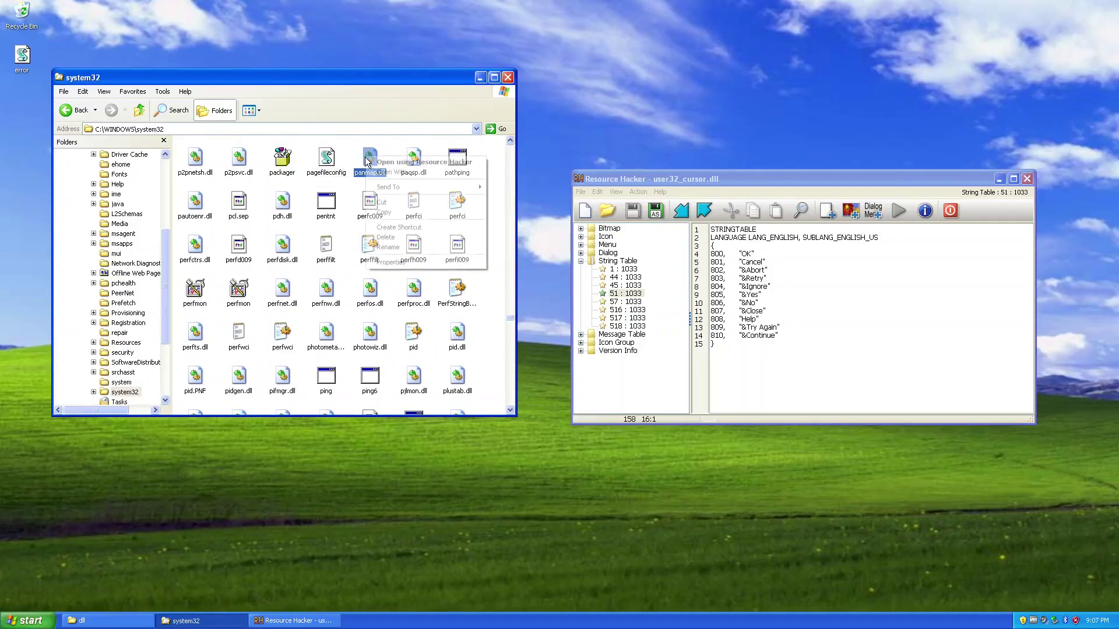
left_click(386, 260)
left_click(457, 380)
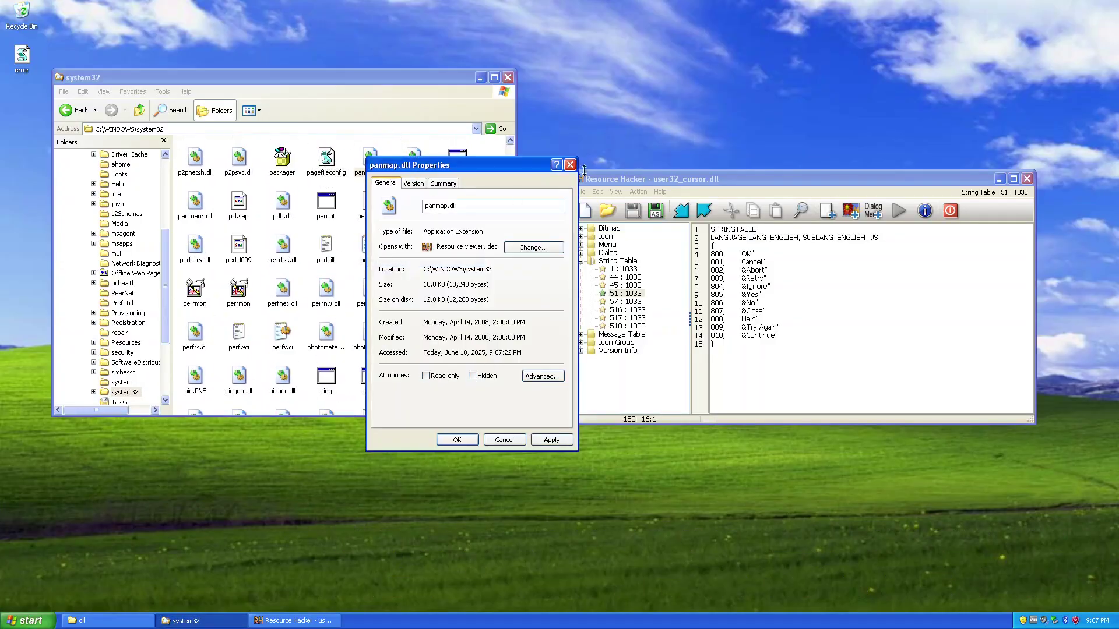
left_click(570, 165)
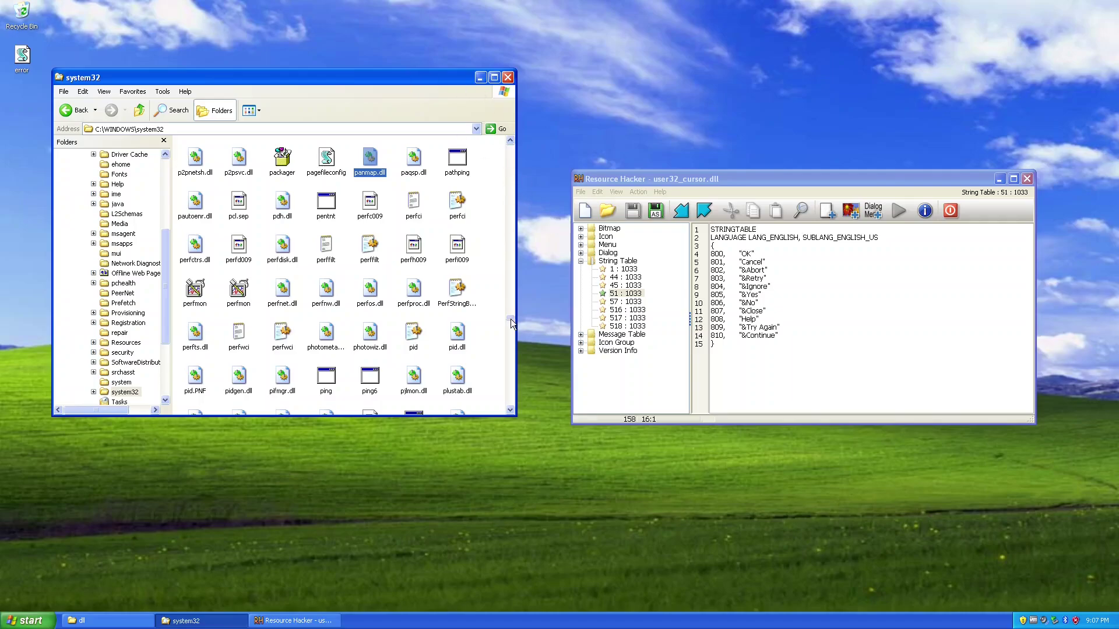
left_click(1023, 178)
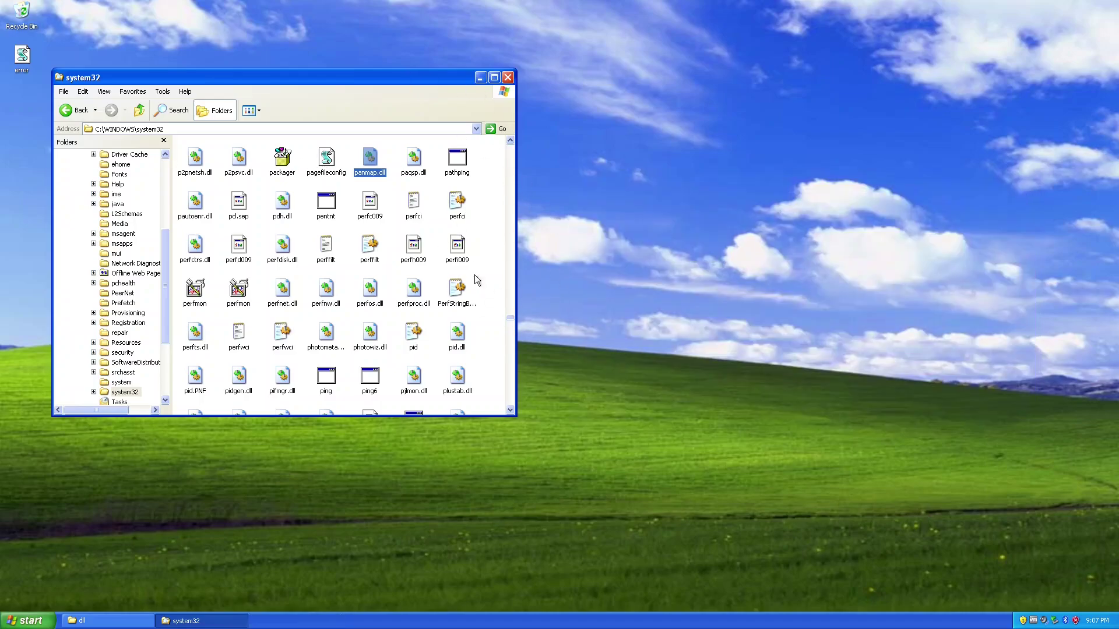
Go up from the system32 folder to the WINDOWS folder.
key("e")
key("e")
key("e")
key("e")
key("e")
left_click(509, 410)
left_click(510, 411)
key("BackSpace")
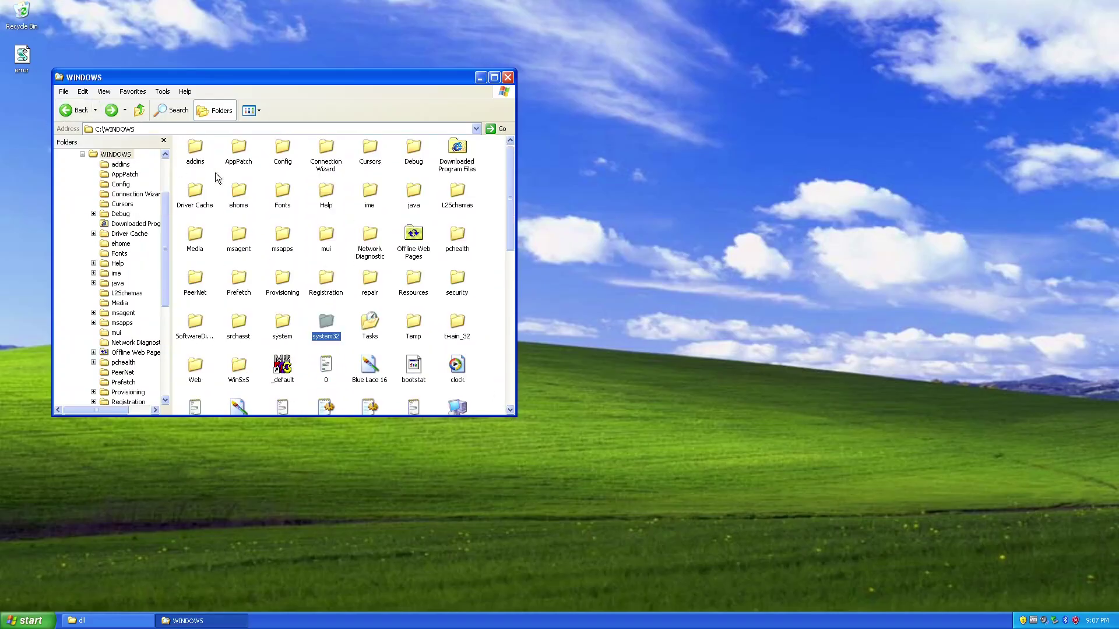
Try to delete explorer from the WINDOWS folder and dismiss the resulting dialogs.
type("explorer")
key("Delete")
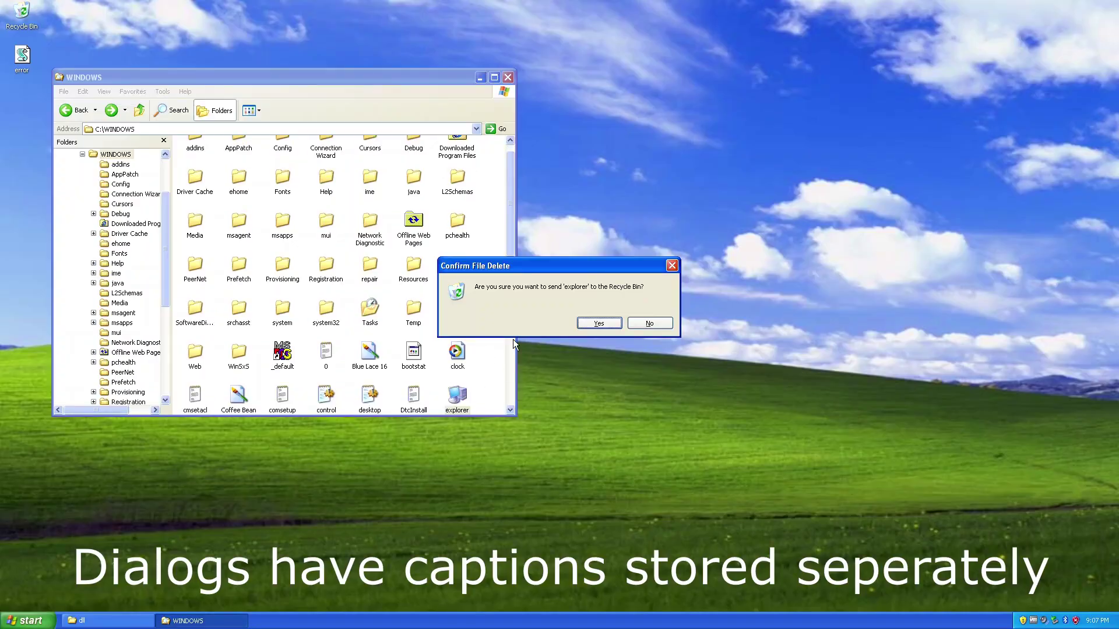
key("Escape")
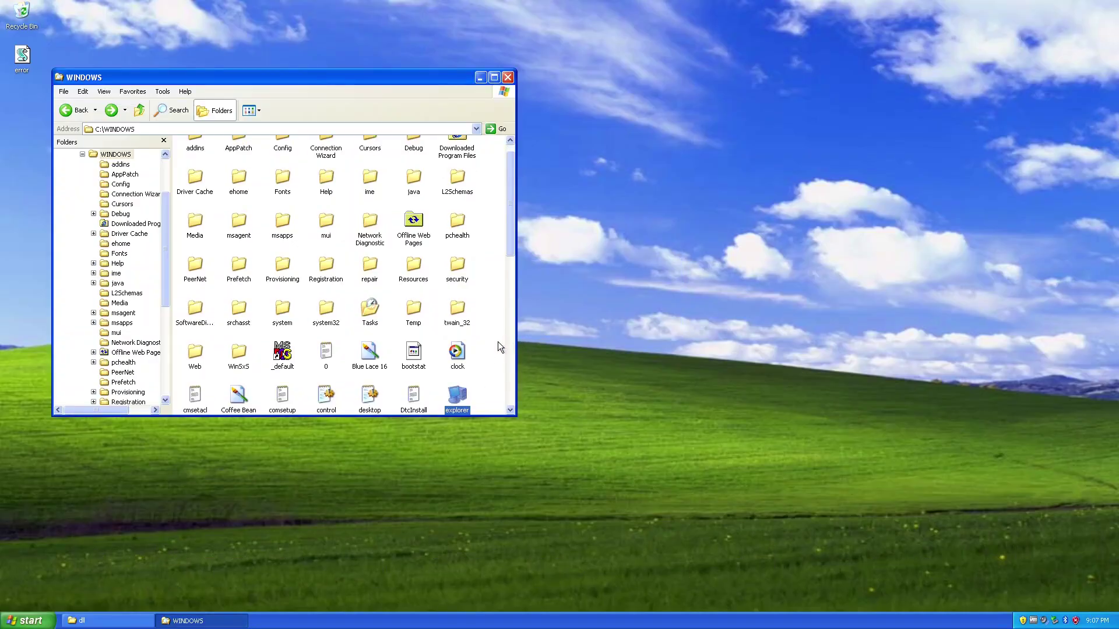
left_click(491, 355)
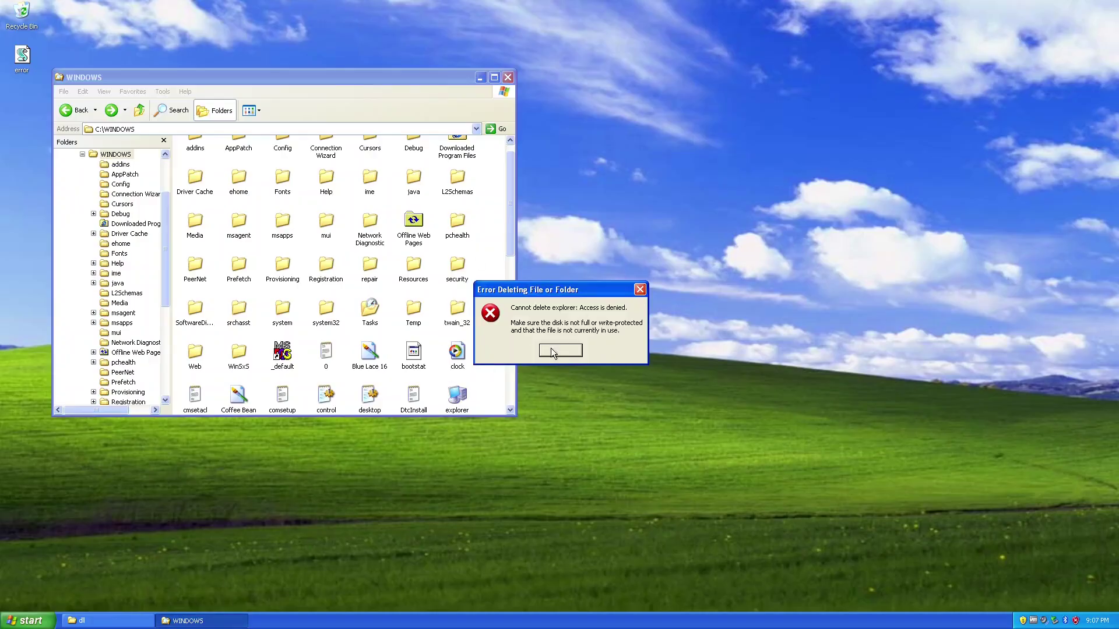
left_click(552, 350)
Close the WINDOWS and dll folder windows to clear the desktop.
left_click(508, 77)
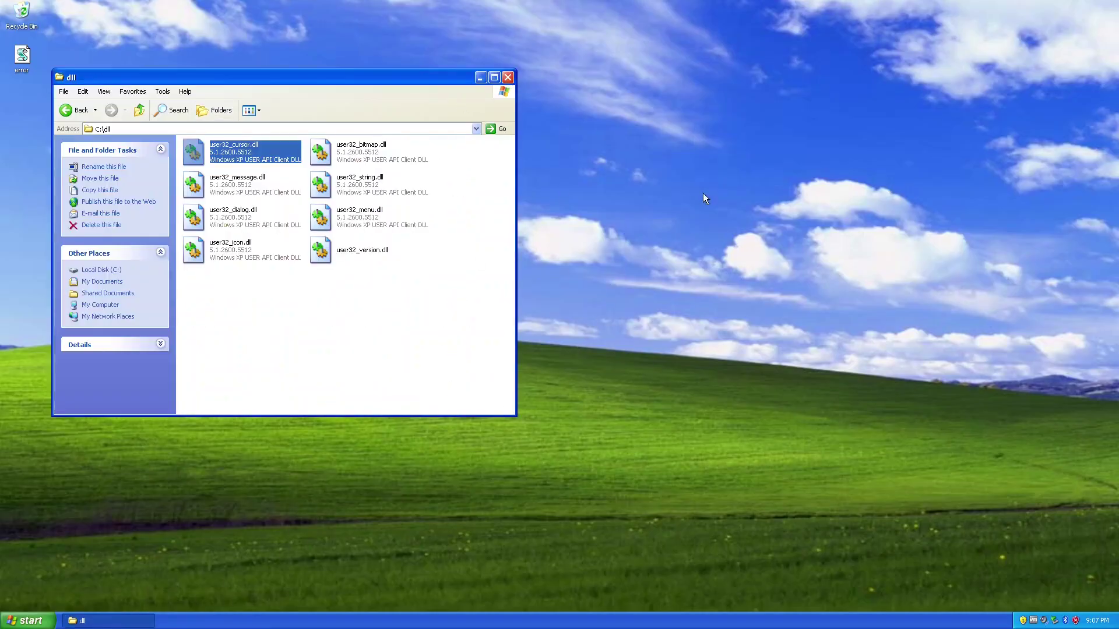
left_click(508, 77)
left_click(28, 621)
left_click(557, 358)
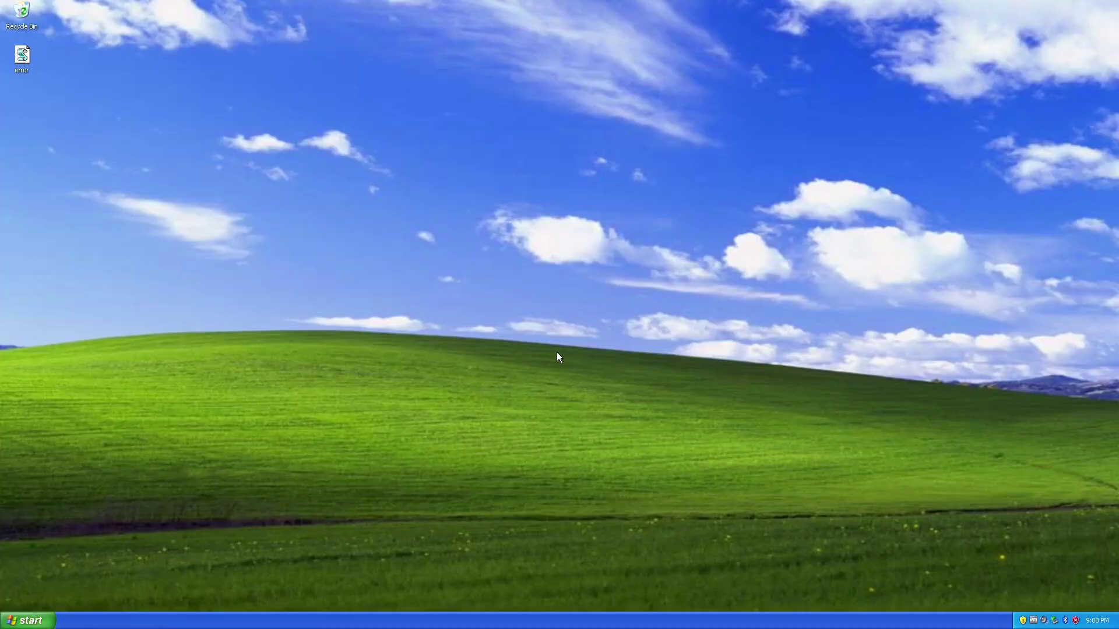
Open a Command Prompt and launch Solitaire with sol.
key("super+r")
key("Return")
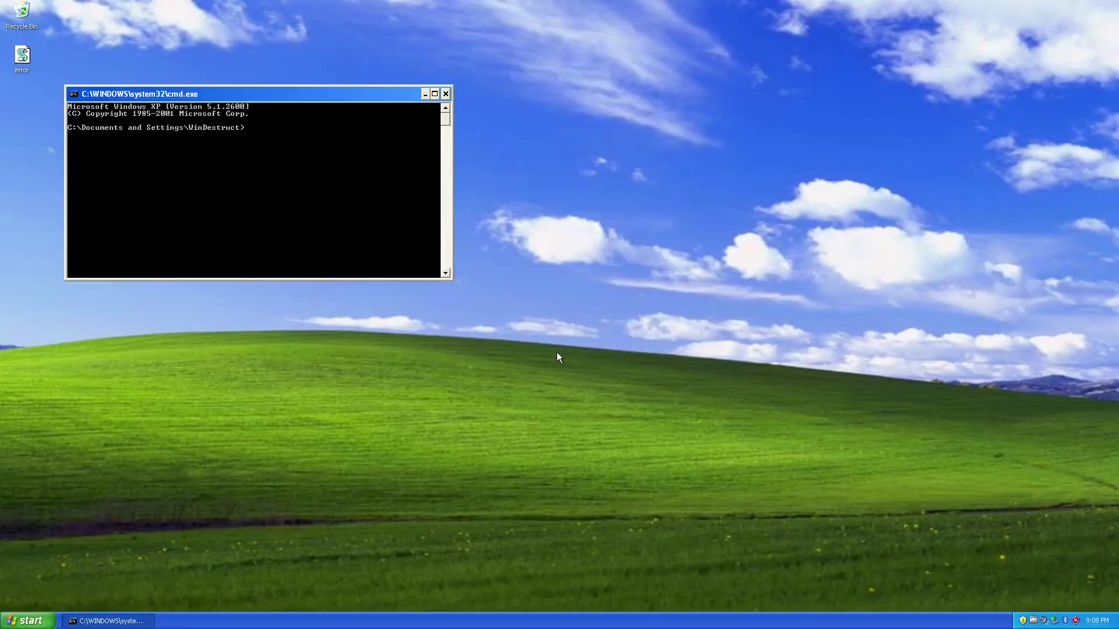
left_click(240, 174)
type("sol")
key("Return")
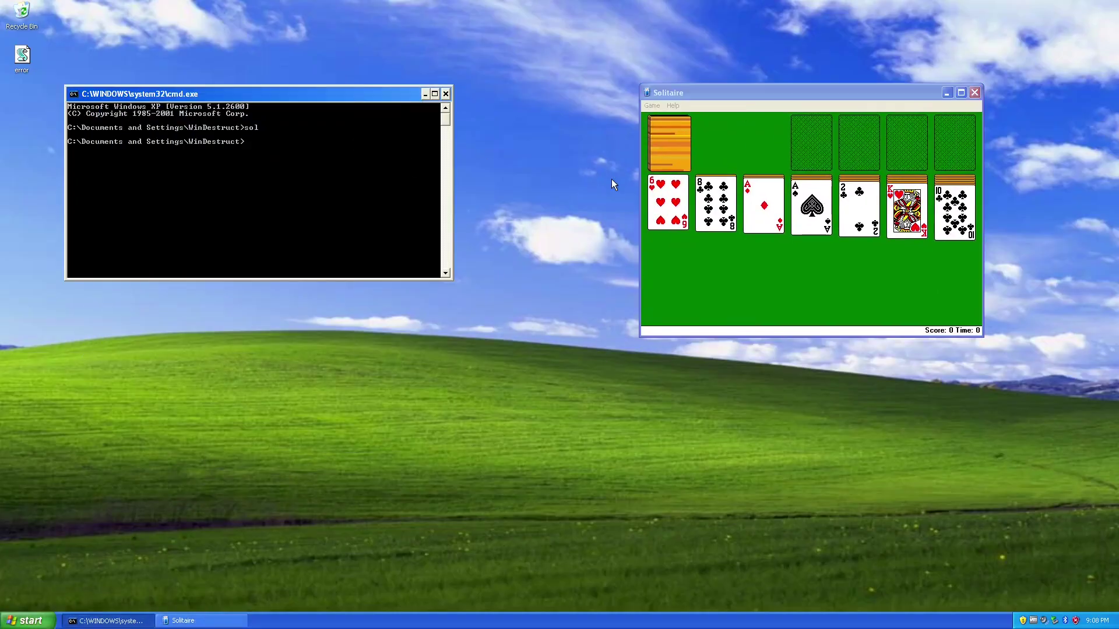
Launch Notepad and FreeCell from the Command Prompt and spread their windows across the desktop.
type("notepad")
key("Return")
left_click_drag(524, 81, 731, 257)
left_click(342, 177)
type("freecell")
key("Return")
left_click_drag(201, 130, 124, 301)
Switch user without closing the open programs and log on to the second user account.
left_click(29, 621)
left_click(130, 599)
left_click(527, 232)
left_click(627, 289)
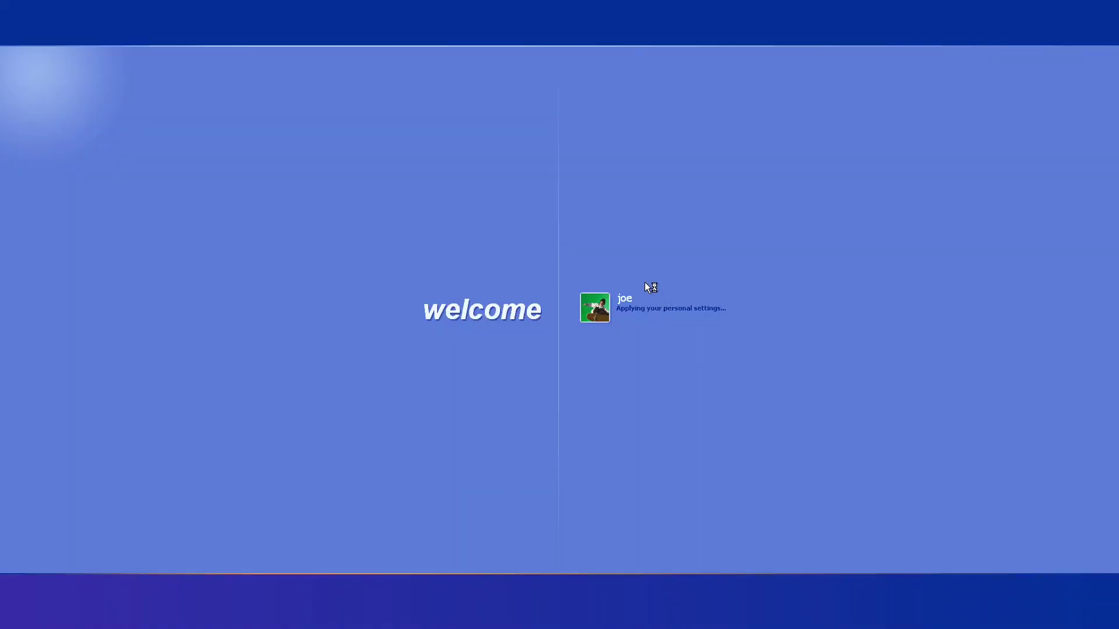
Open a Command Prompt in the second account's session with cmd and launch explorer from it.
type("r")
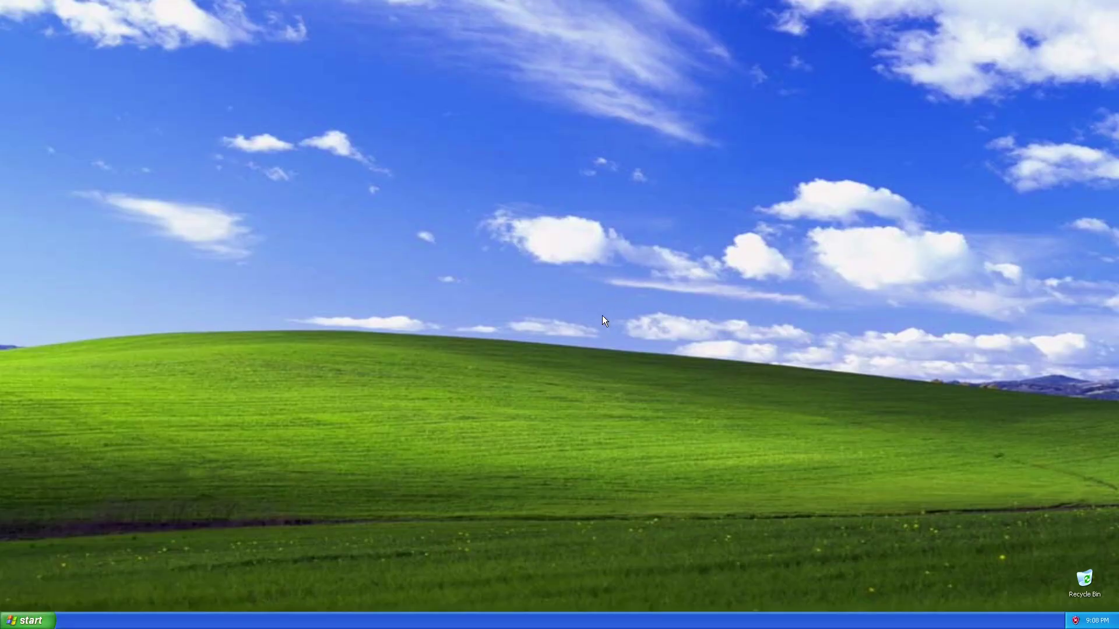
type("cmd")
key("Return")
type("explorer")
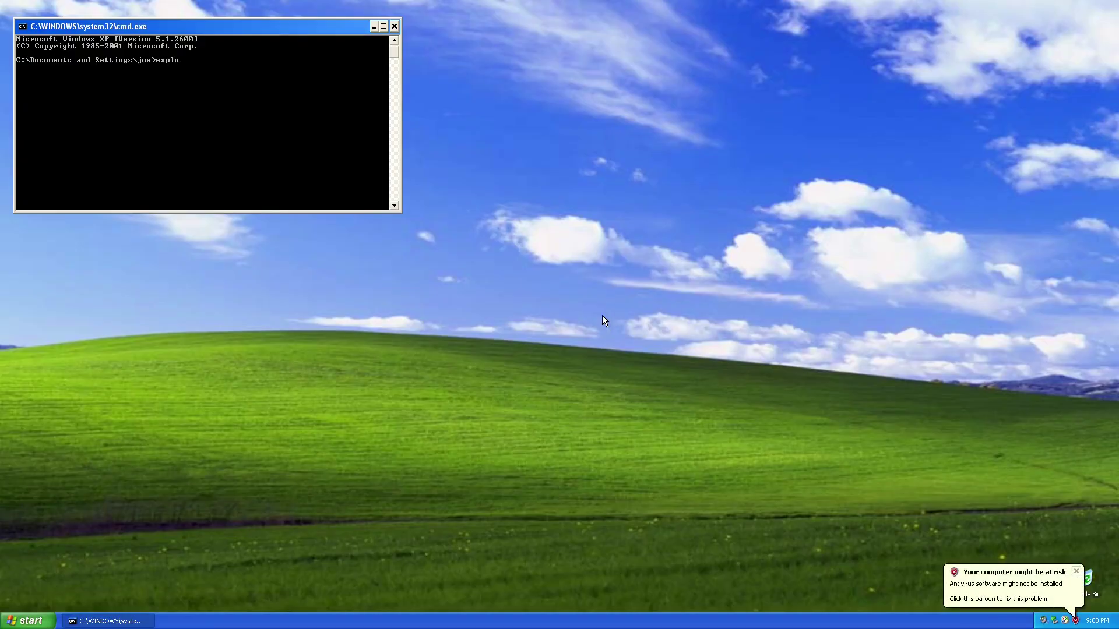
key("Return")
Switch user back to the welcome screen and choose to turn off the computer from there.
left_click(27, 620)
left_click(168, 598)
left_click(528, 230)
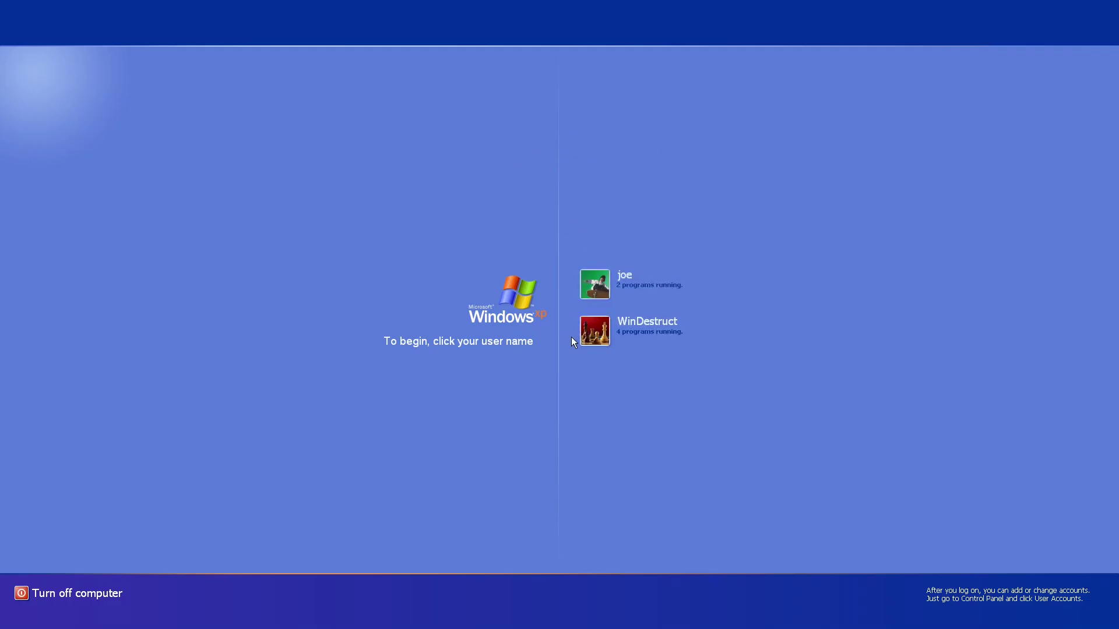
left_click(105, 593)
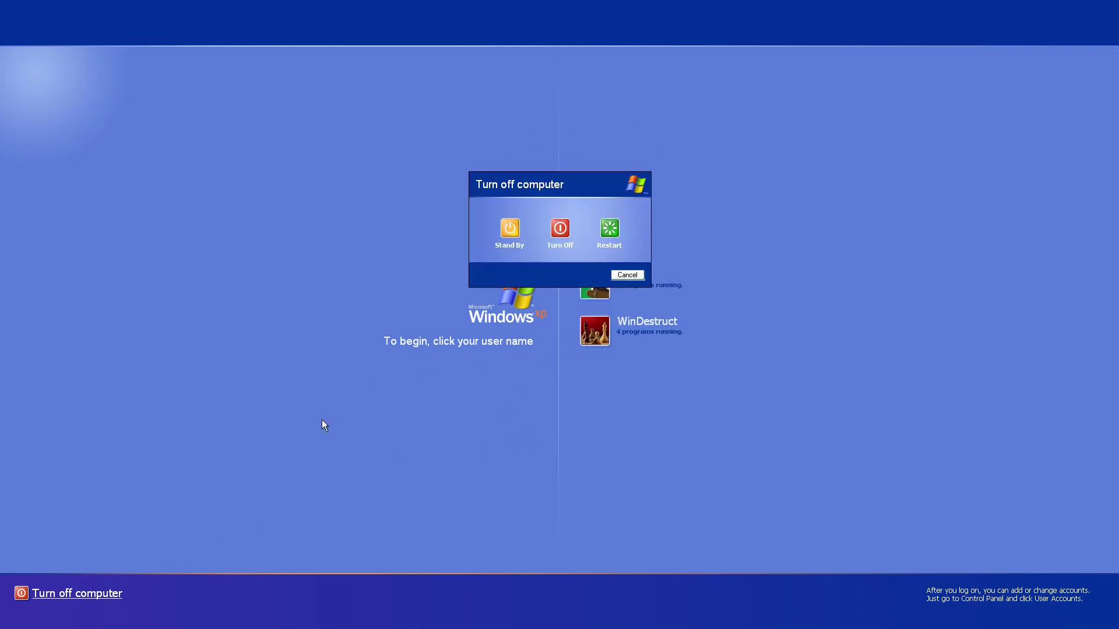
left_click(558, 231)
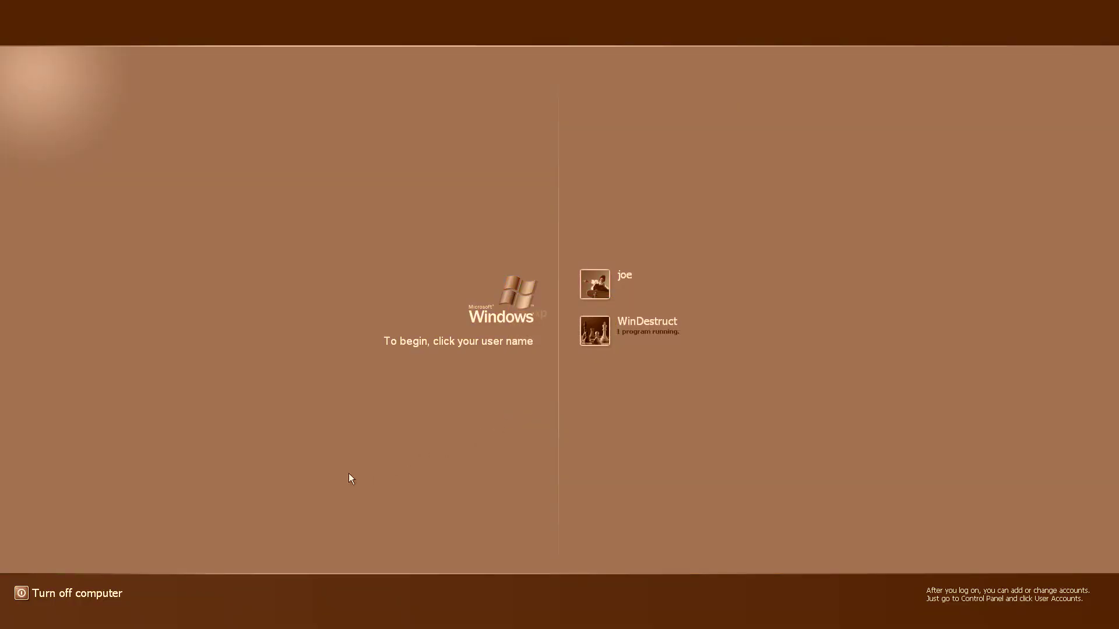
Request turning off the computer from the welcome screen, decline the logged-on users warning, and log on to the WinDestruct account.
left_click(82, 595)
left_click(560, 239)
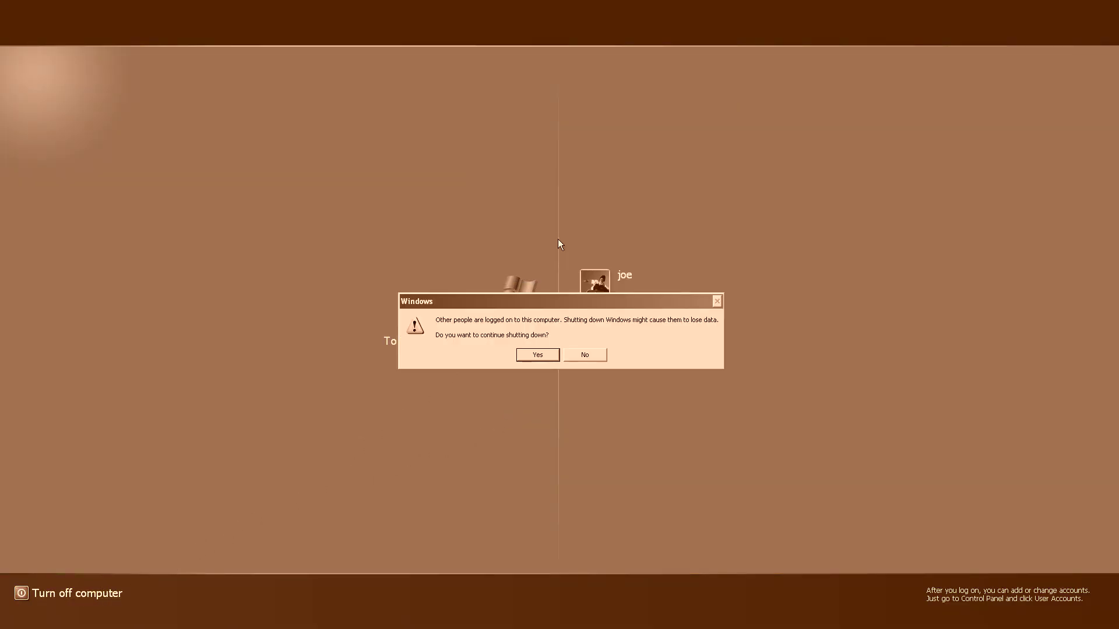
left_click(587, 356)
left_click(594, 335)
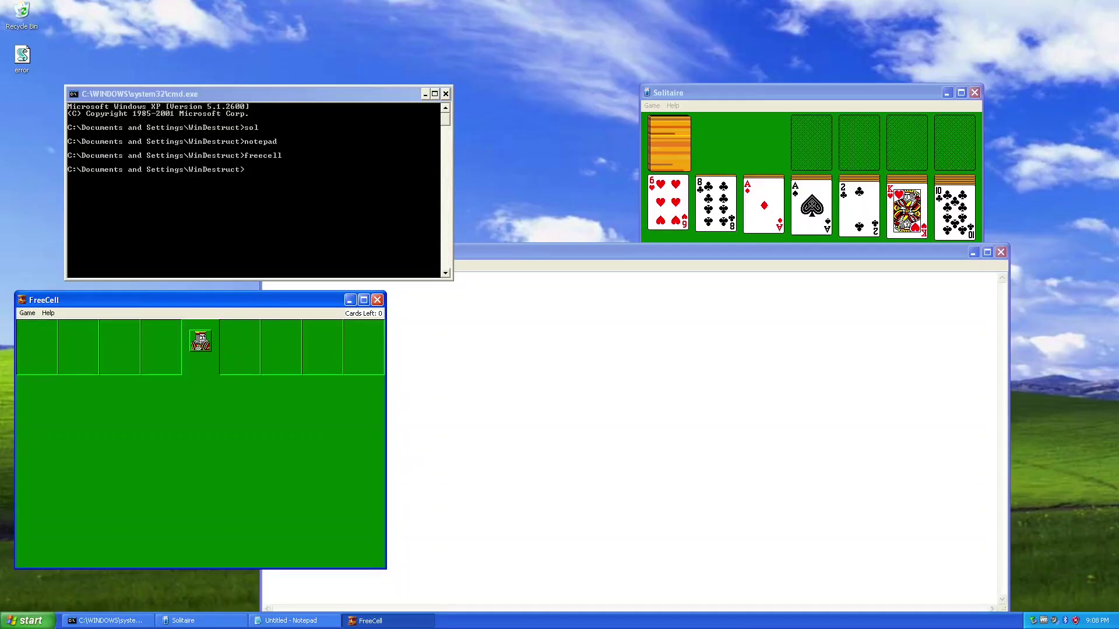
Turn off the computer from the WinDestruct session and accept the blank warning dialog.
left_click(28, 620)
left_click(156, 602)
left_click(567, 240)
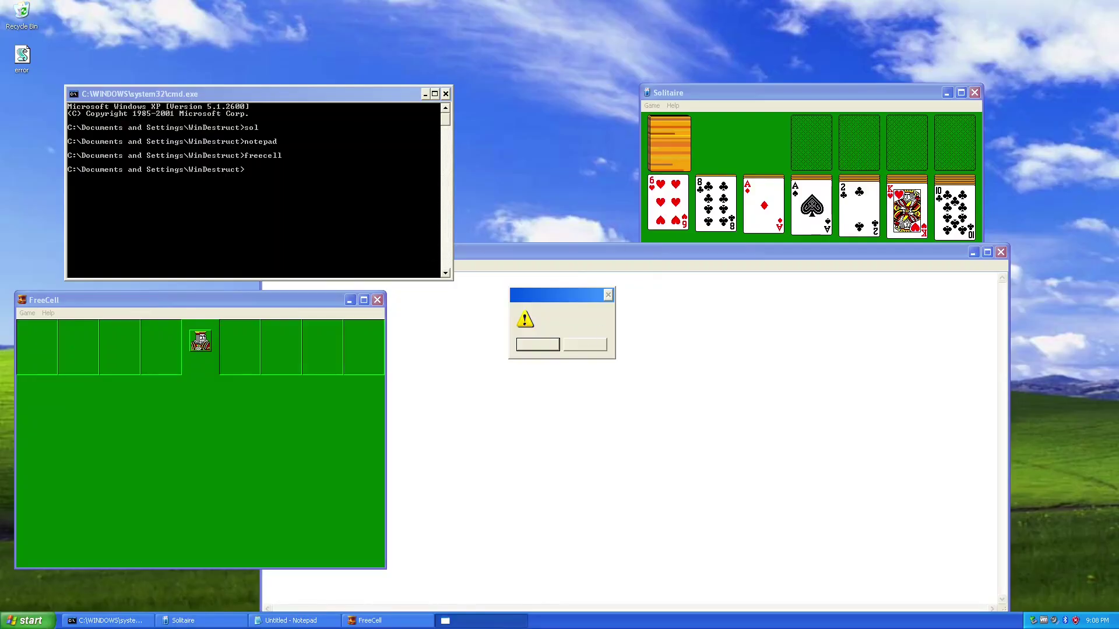
left_click(536, 345)
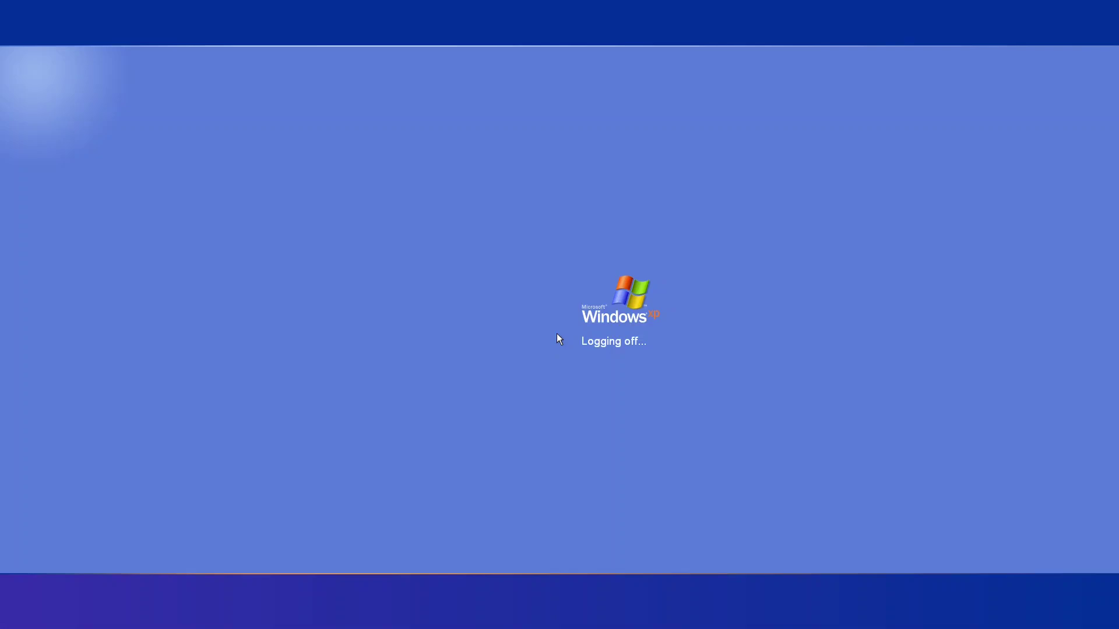